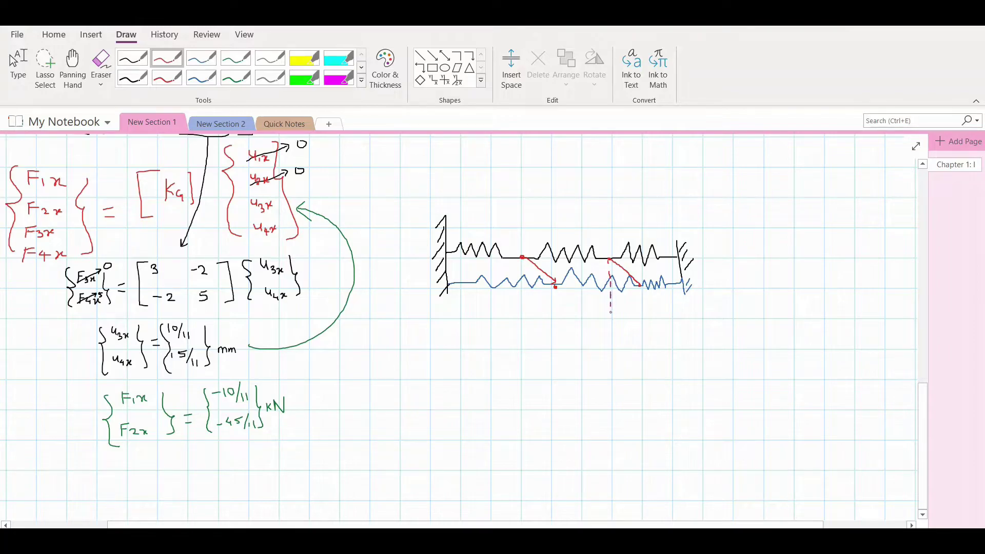
- Annotate the spring sketch with displacement arrows u3x and u4x, plus wall reaction arrows labelled -10/11 and 45/11
mouse_move(611, 313)
mouse_down()
mouse_move(611, 321)
mouse_move(637, 305)
mouse_move(620, 321)
mouse_move(636, 327)
mouse_up()
mouse_move(523, 272)
mouse_down()
mouse_move(527, 292)
mouse_move(557, 294)
mouse_move(536, 311)
mouse_move(539, 303)
mouse_move(552, 319)
mouse_up()
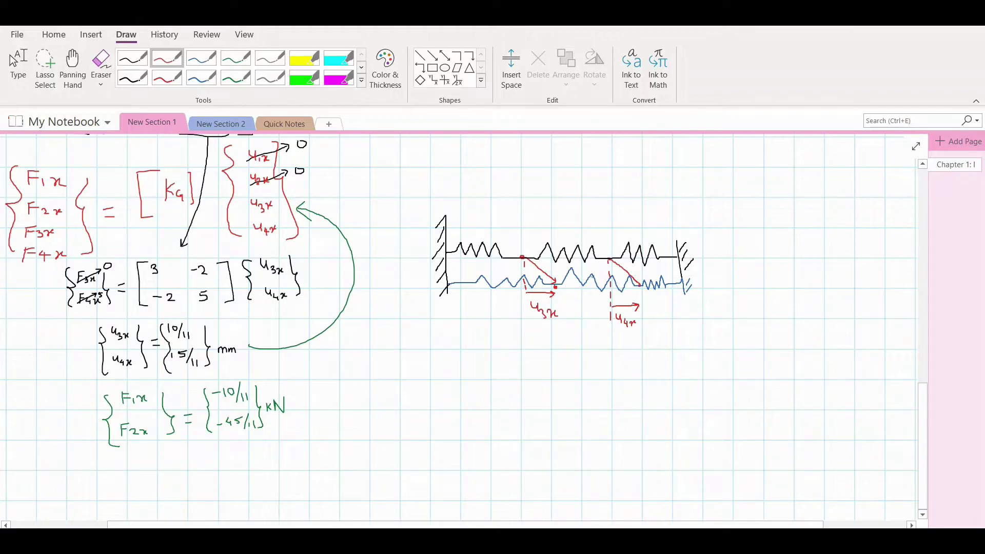
mouse_move(694, 282)
mouse_down()
mouse_move(743, 281)
mouse_move(713, 294)
mouse_up()
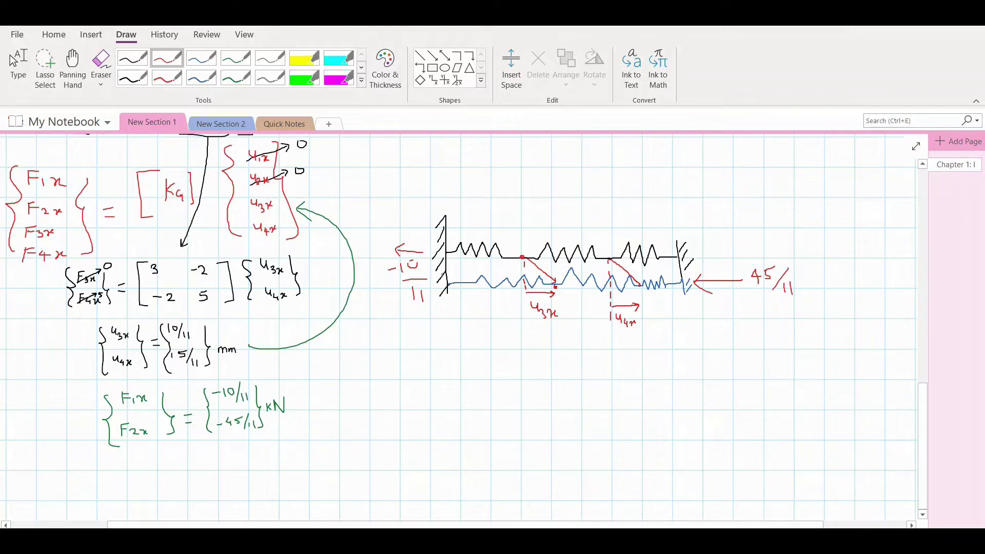
scroll(586, 315, up, 15)
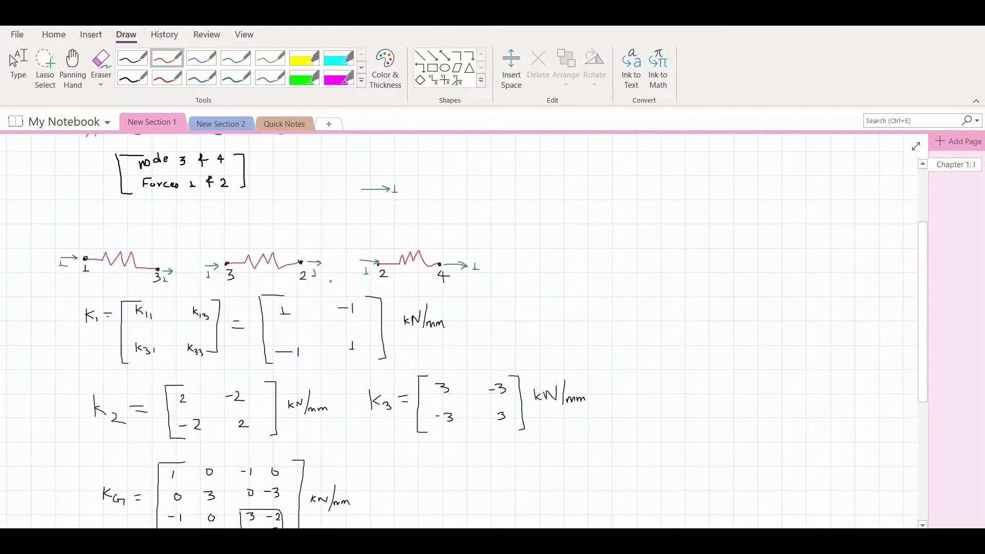
ctrl+scroll(331, 281, down, 3)
ctrl+scroll(205, 310, up, 3)
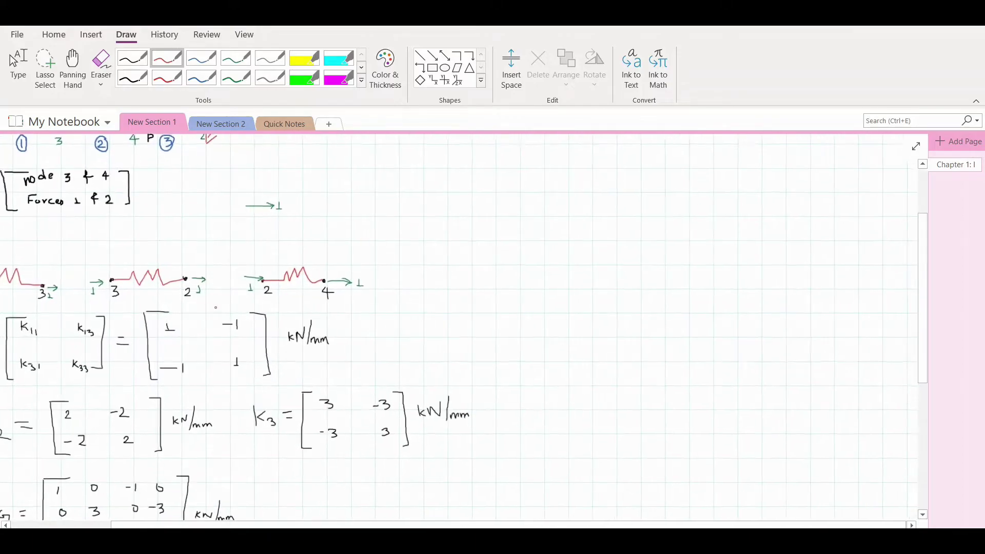
scroll(462, 328, down, 5)
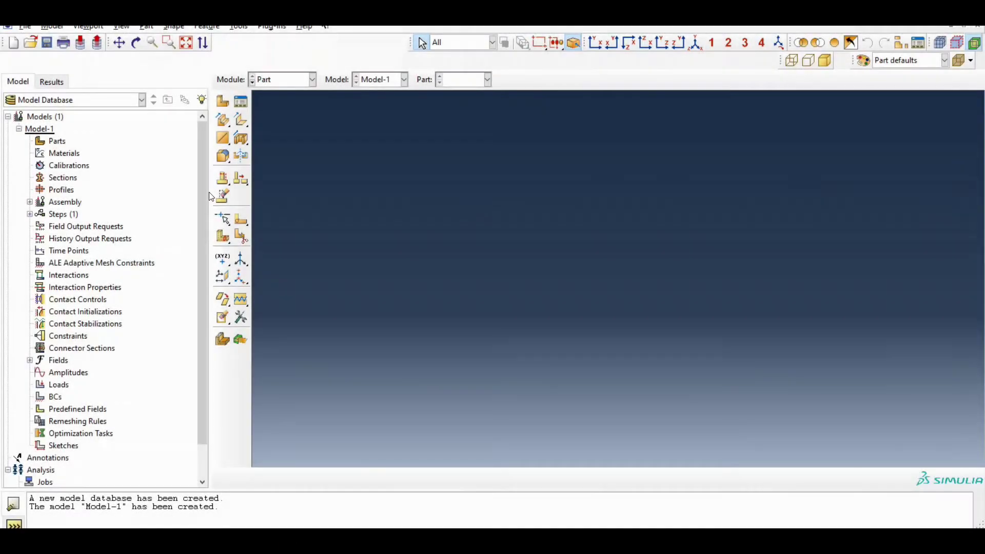
- Switch to Abaqus/CAE, narrow the model tree and rearrange the Selection, Views and Render Style toolbars into a single row
drag(209, 193, 199, 193)
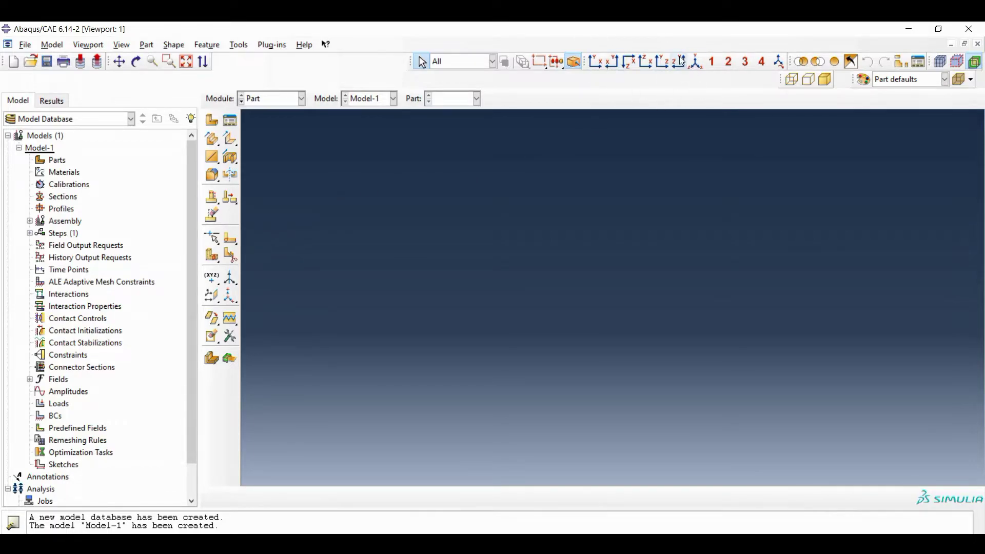
click(125, 45)
mouse_move(177, 211)
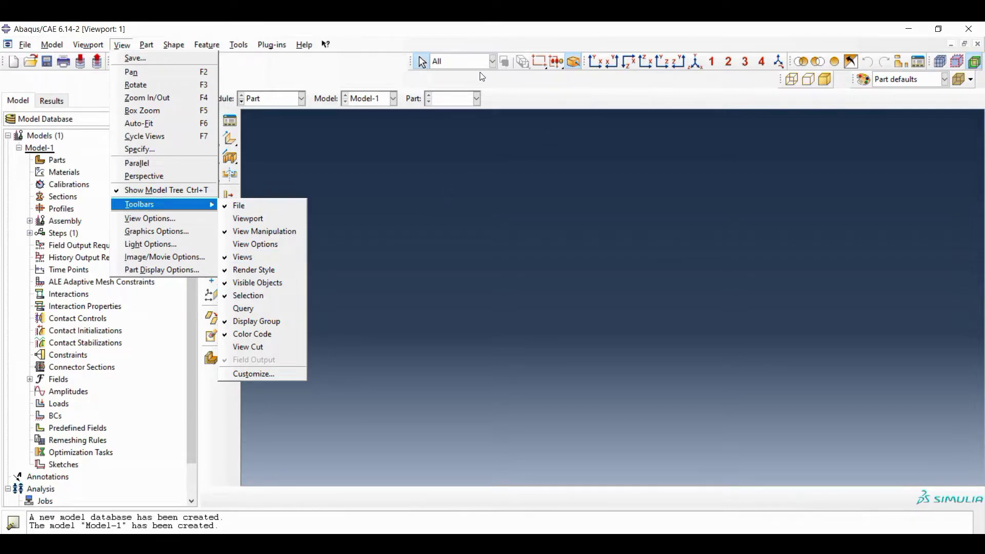
click(411, 61)
drag(410, 61, 223, 58)
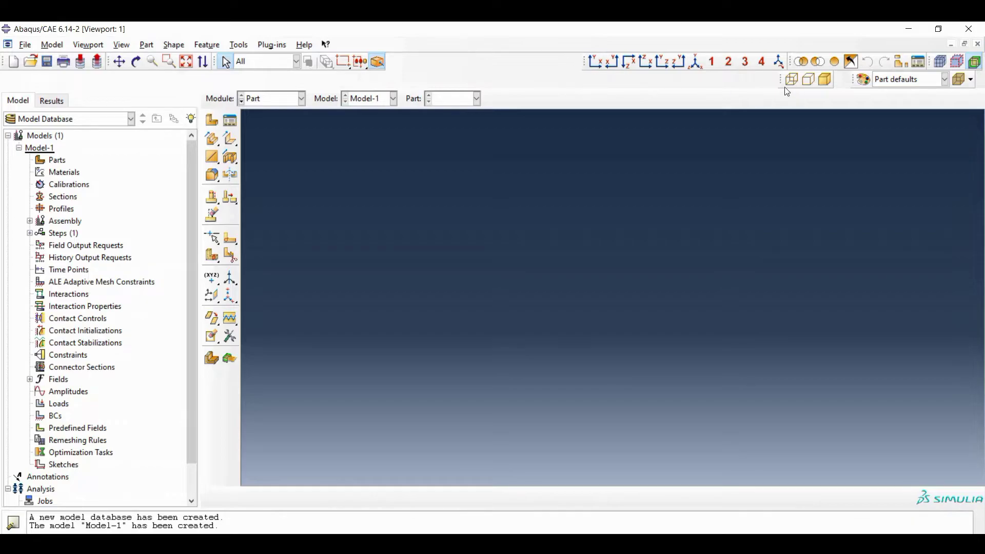
drag(781, 79, 661, 51)
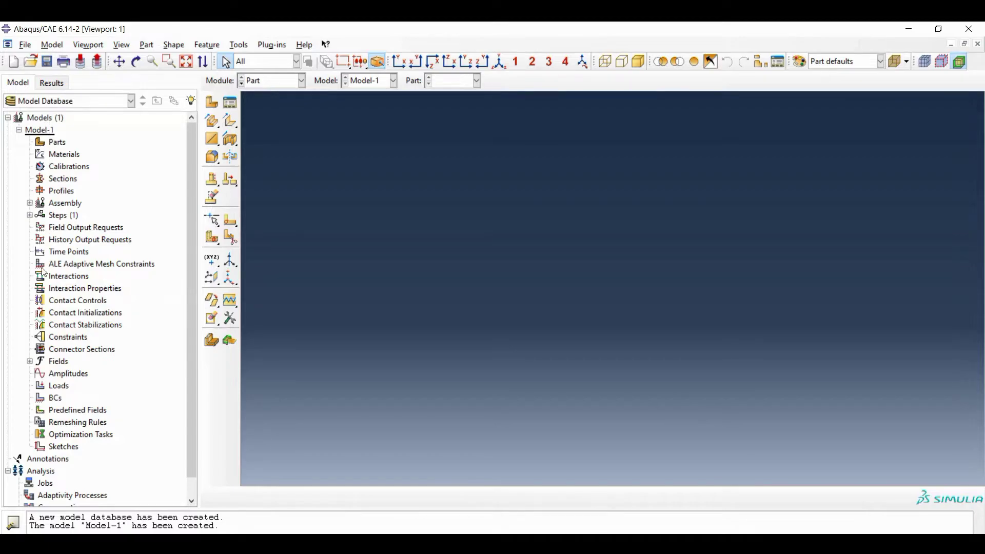
- Go through the Assembly module to the Interaction module, try to create an interaction, and dismiss the message
scroll(61, 272, down, 2)
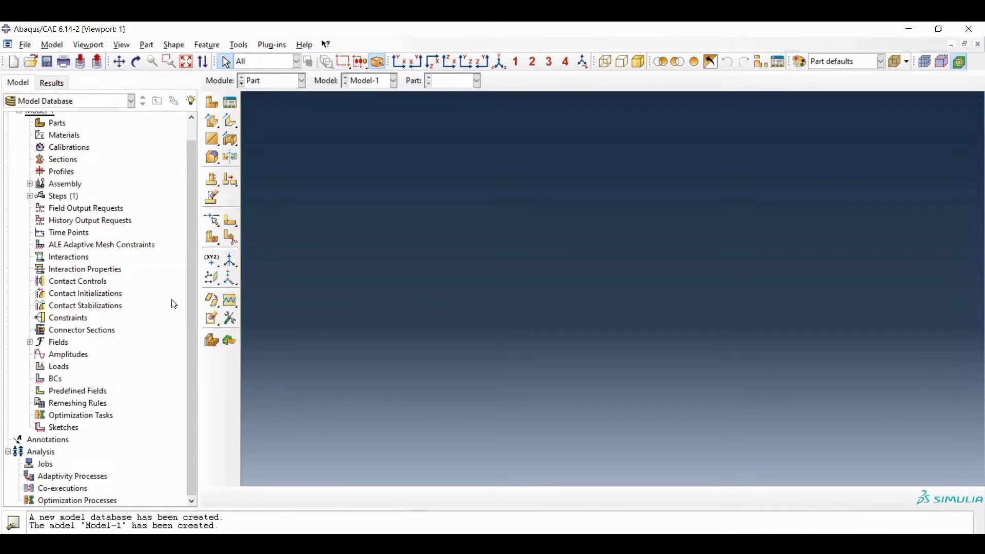
drag(187, 285, 190, 248)
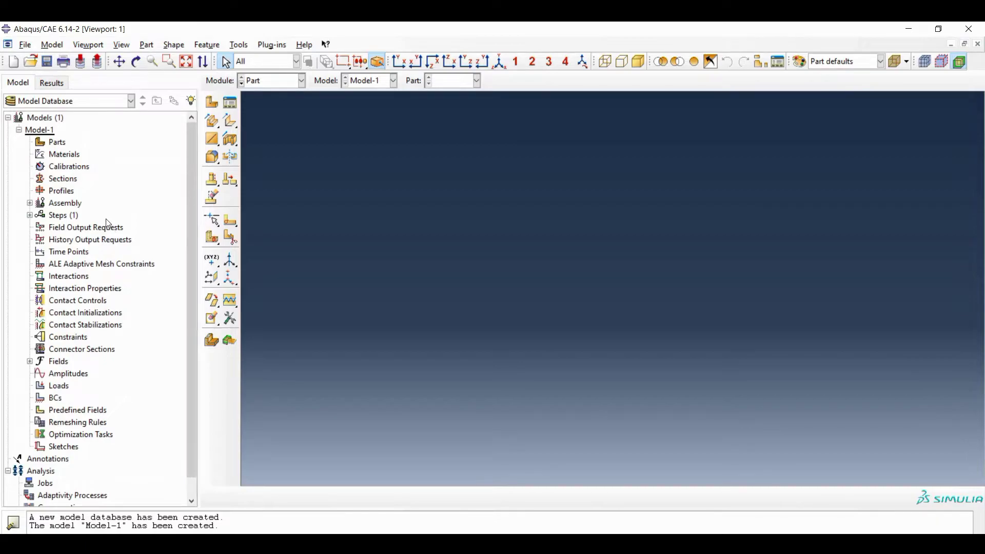
double_click(64, 203)
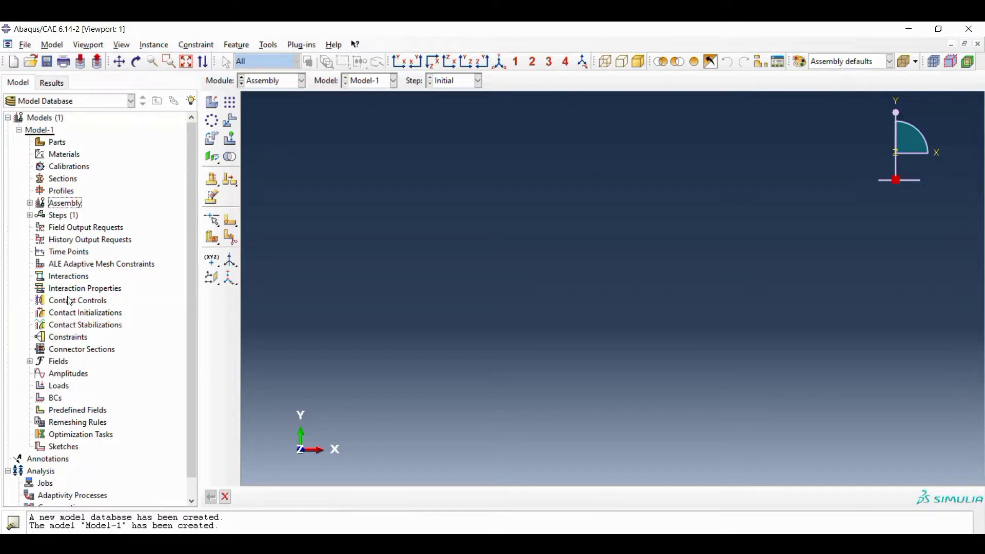
click(67, 280)
double_click(68, 281)
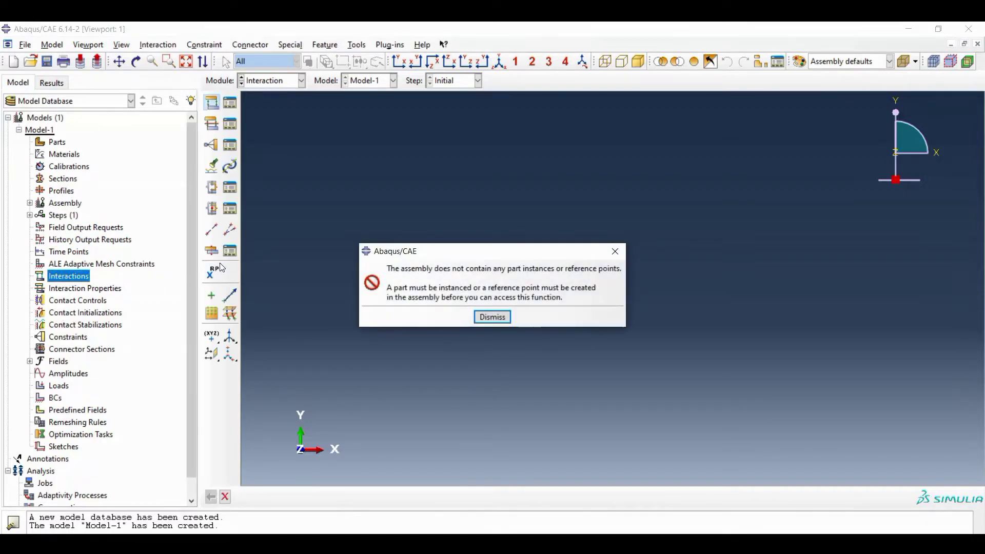
click(492, 317)
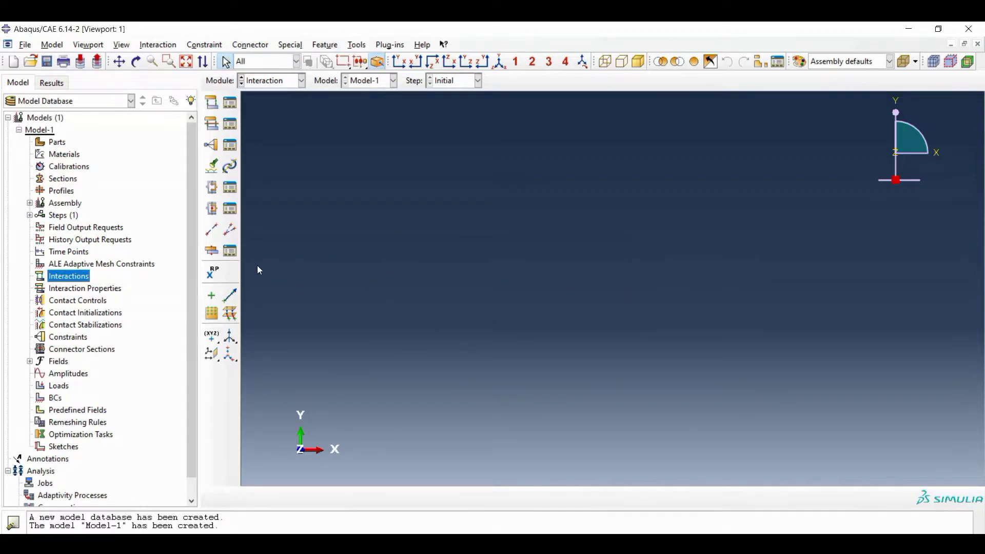
- Create two reference points in the assembly at 0,0,0 and 100,0,0
click(215, 280)
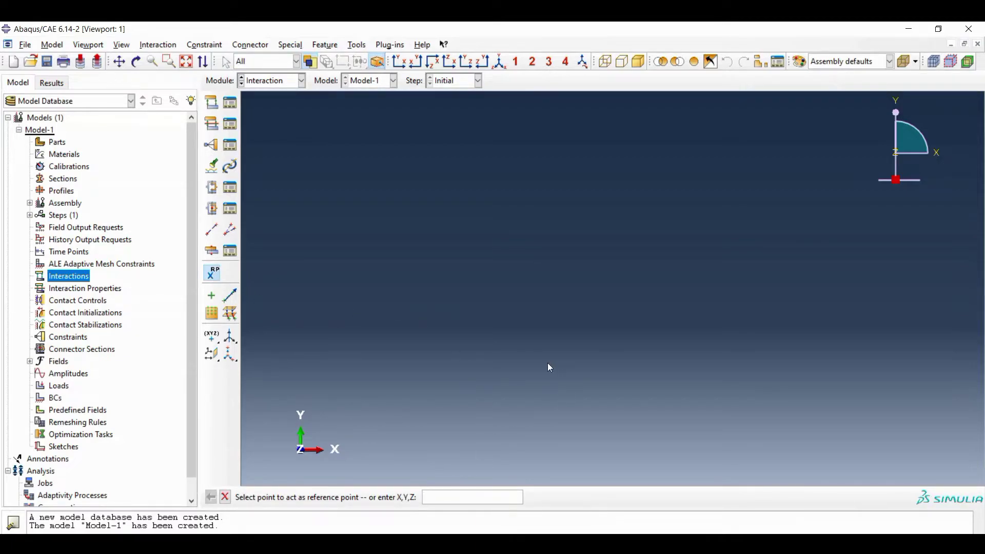
text(0,0,0)
key(Return)
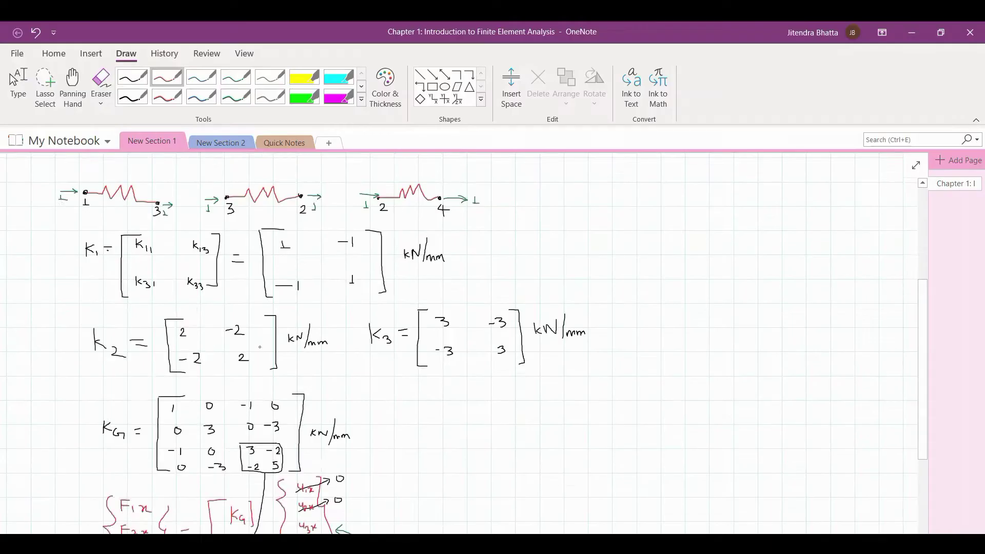
scroll(467, 344, up, 4)
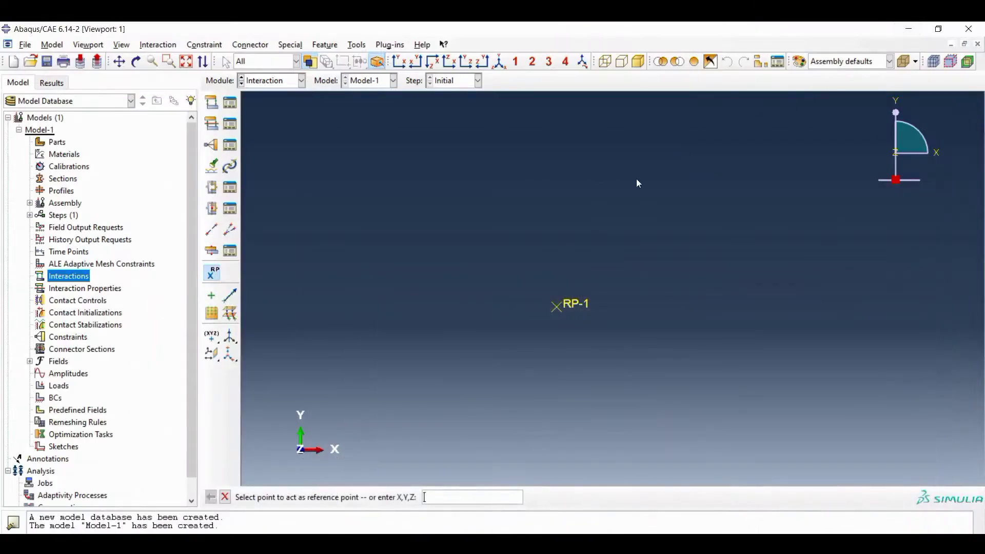
click(467, 496)
text(100,0)
key(Return)
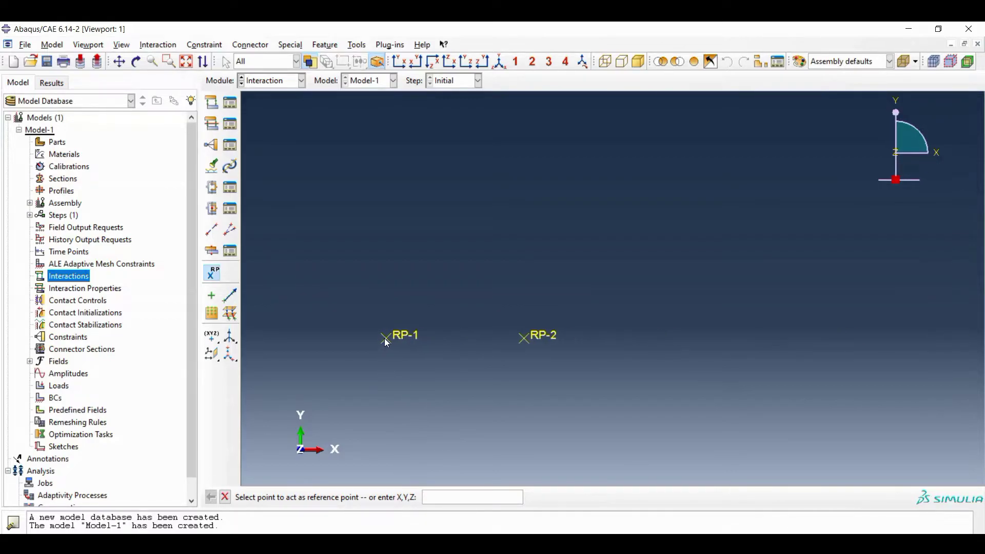
- Create two more reference points along the X axis at 300,0,0 and 200,0,0
click(463, 499)
text(30,0,0)
key(Return)
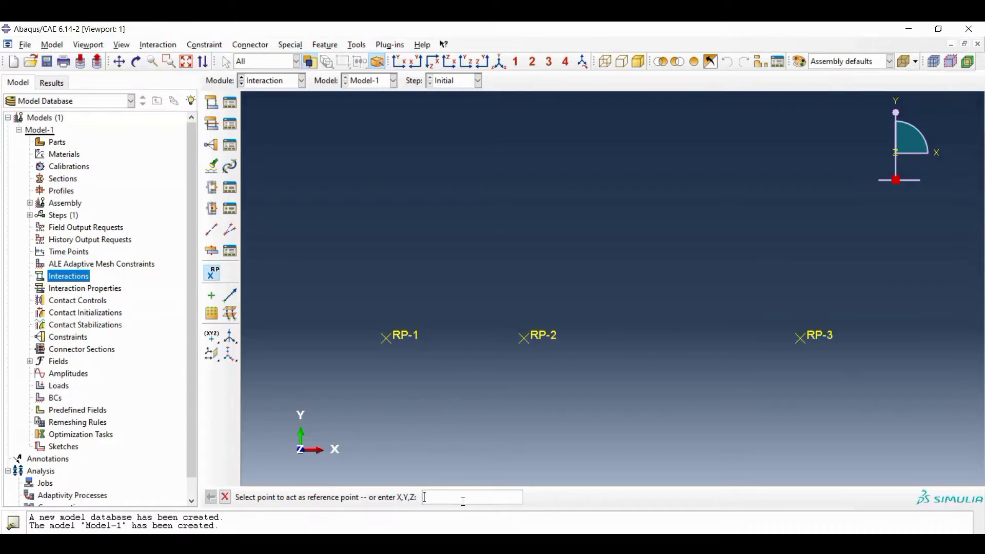
text(20,0,0)
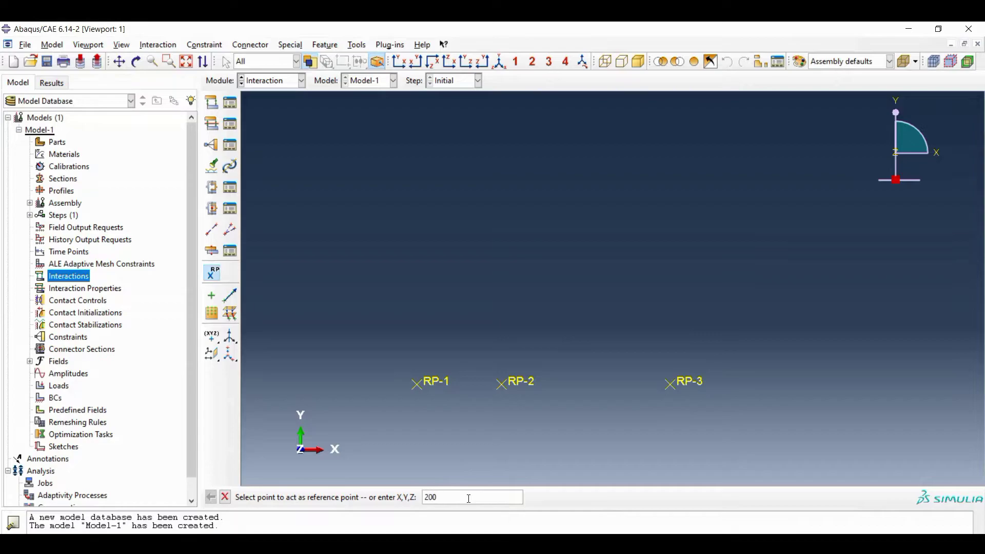
key(Return)
scroll(546, 399, up, 3)
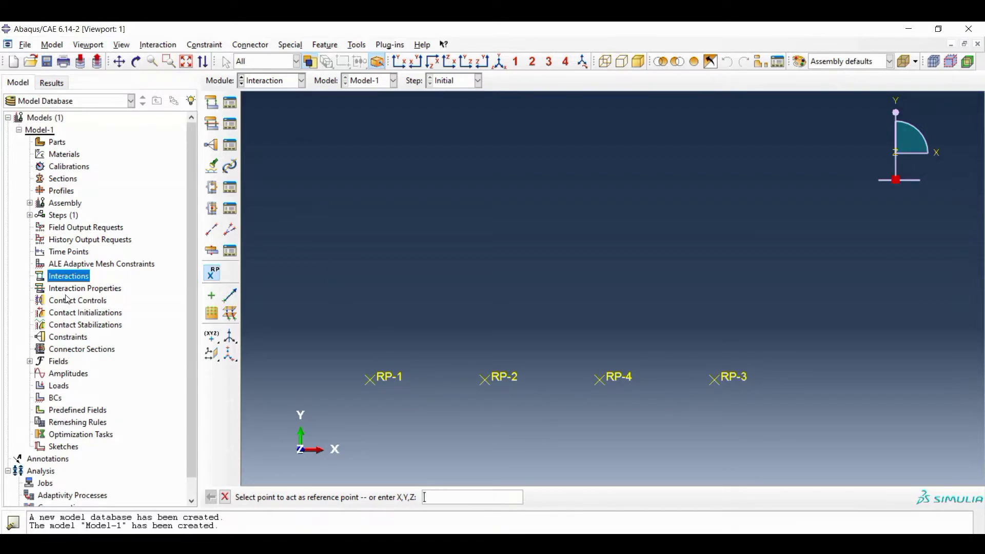
- Create a two-point spring engineering feature named Spring1 between reference points RP-1 and RP-2
click(30, 203)
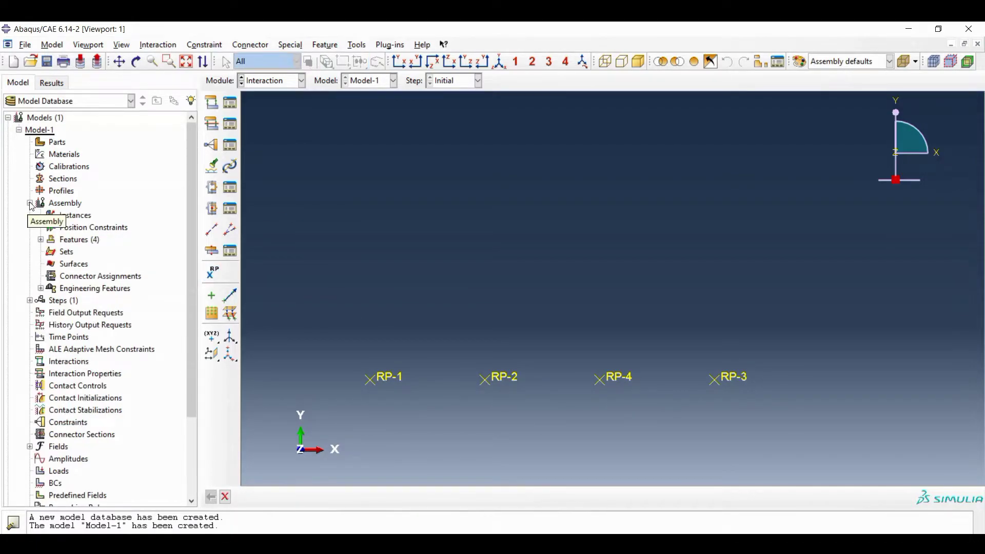
click(41, 289)
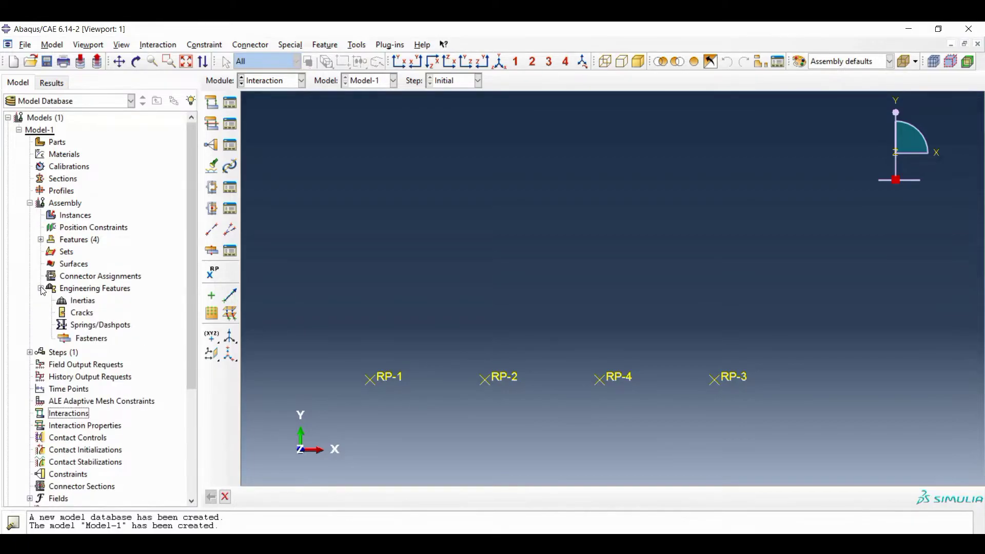
double_click(86, 327)
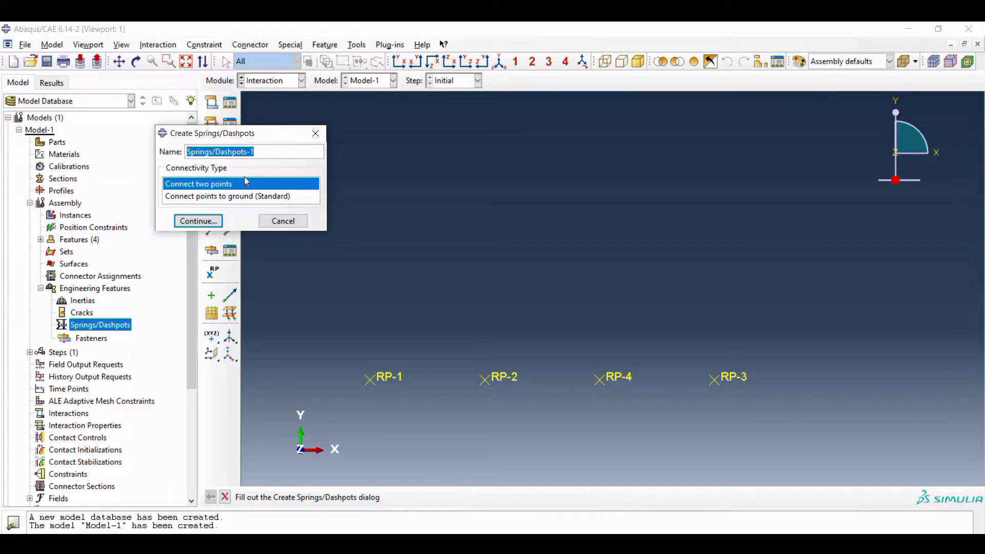
drag(194, 145, 186, 147)
text(S)
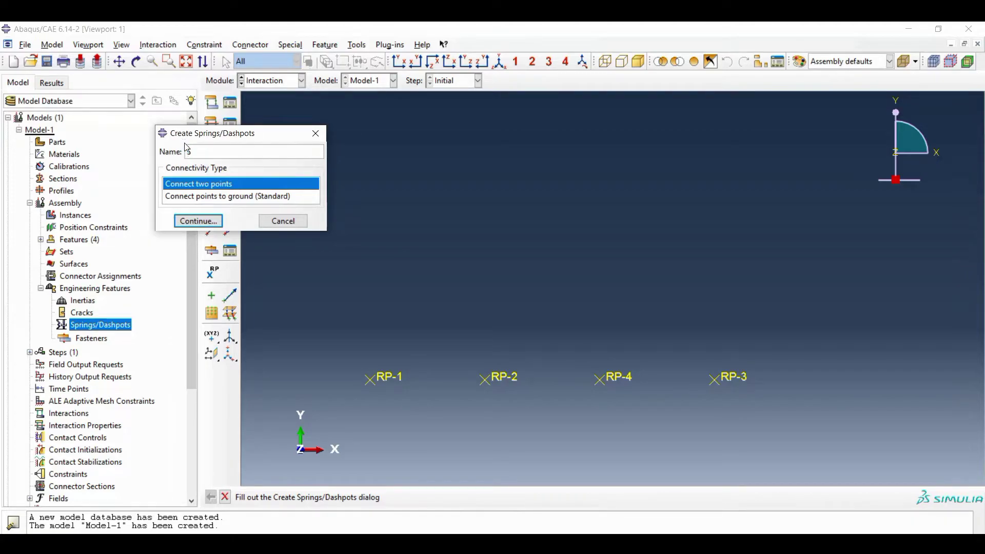
text(pring1)
click(200, 220)
click(371, 382)
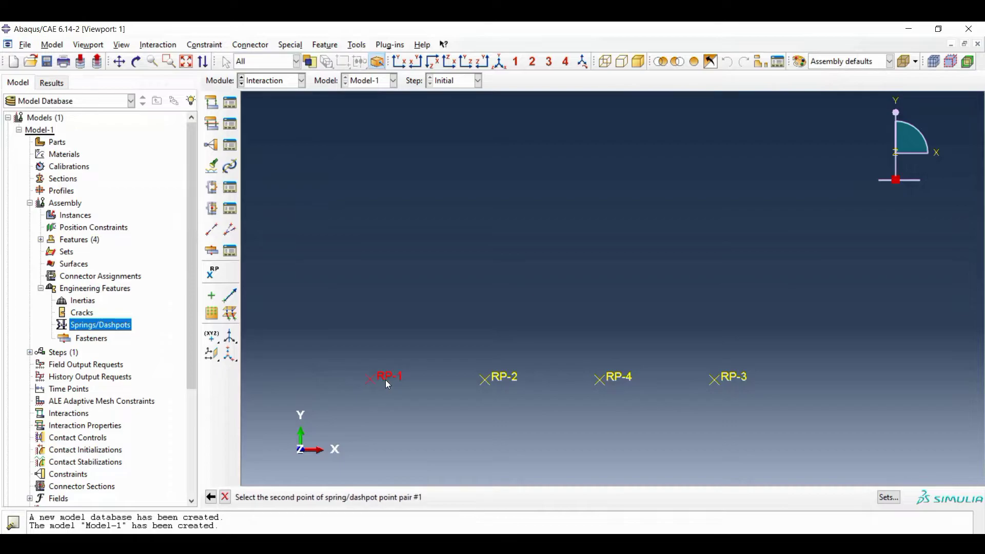
click(486, 382)
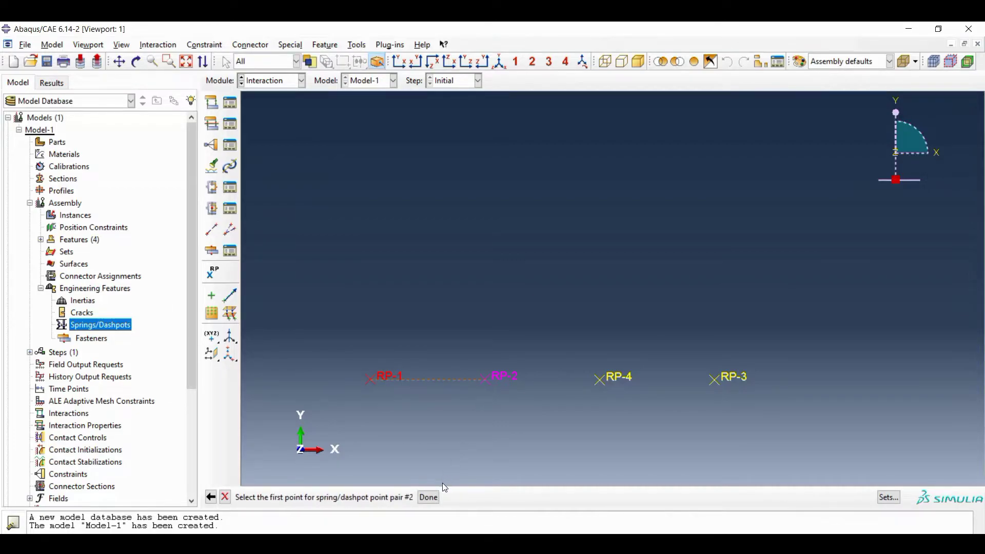
click(428, 497)
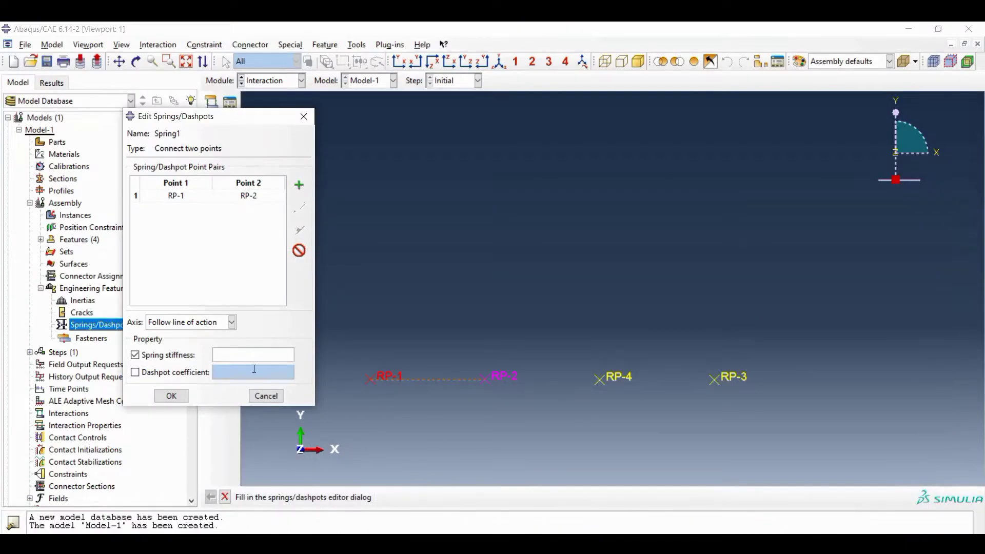
- Enter the stiffness of Spring1 equivalent to the 1 kN/mm in the notes, without a dashpot coefficient, and finish the spring
click(251, 360)
text(000)
click(171, 396)
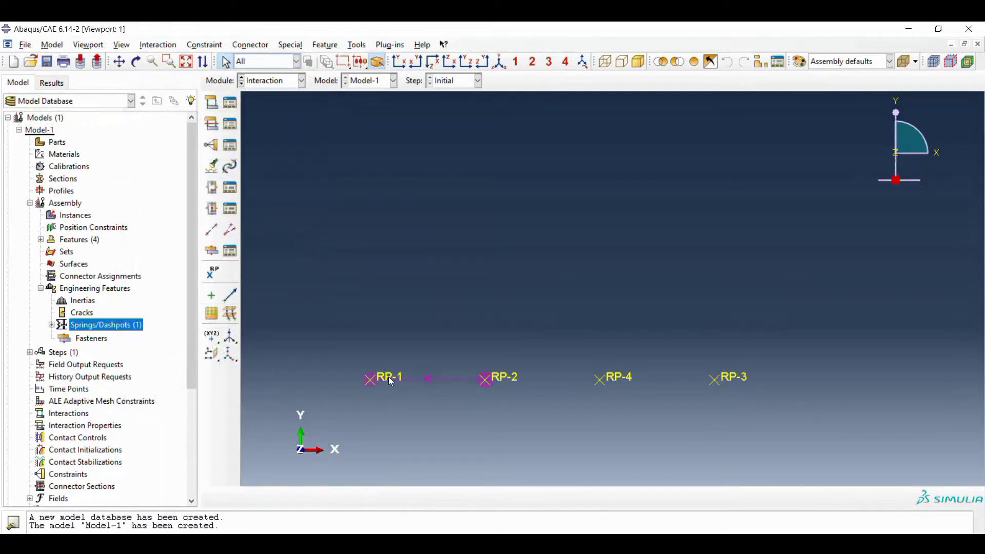
- Create a two-point spring named Spring2 between RP-2 and RP-4 with a spring stiffness of 2000
double_click(137, 324)
text(Spring)
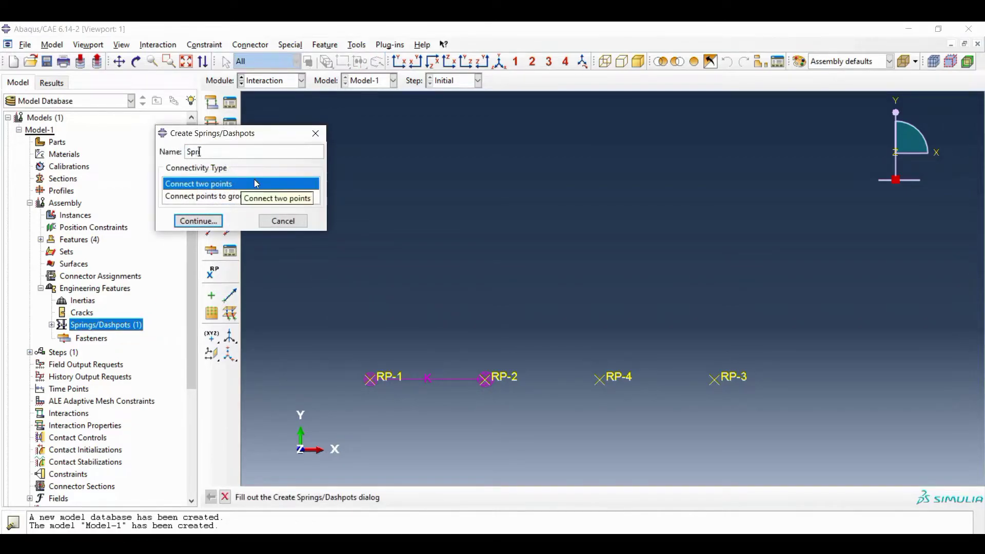
text(2)
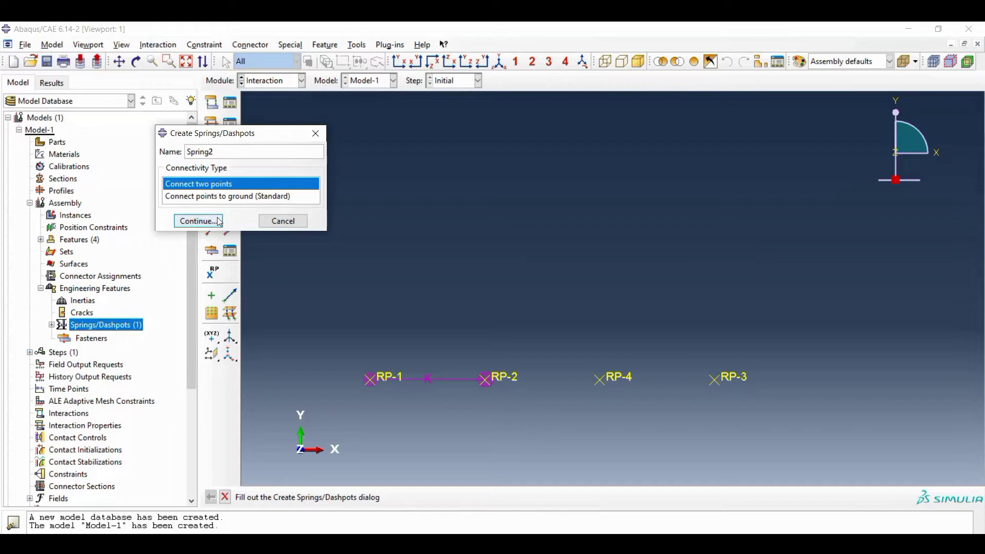
click(198, 221)
click(485, 380)
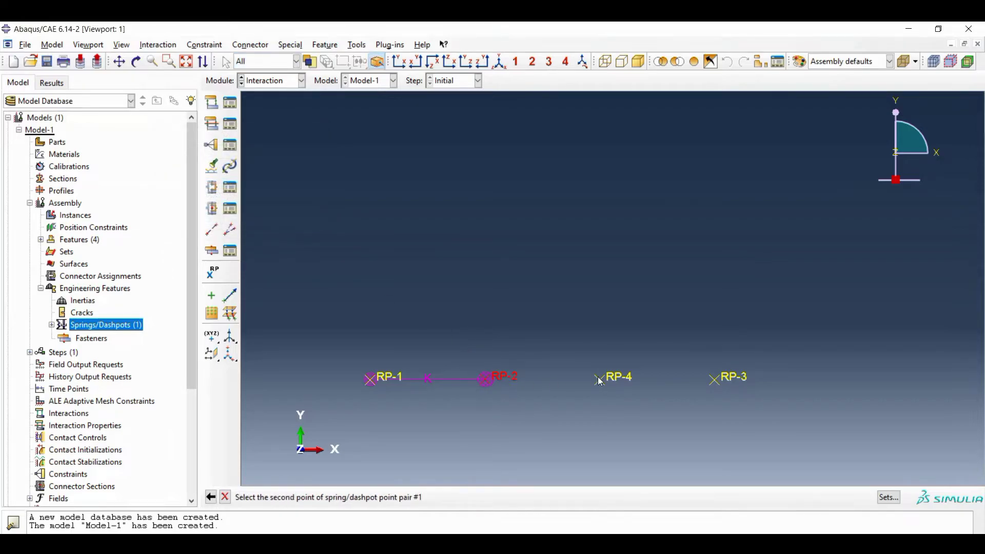
click(601, 379)
middle_click(601, 380)
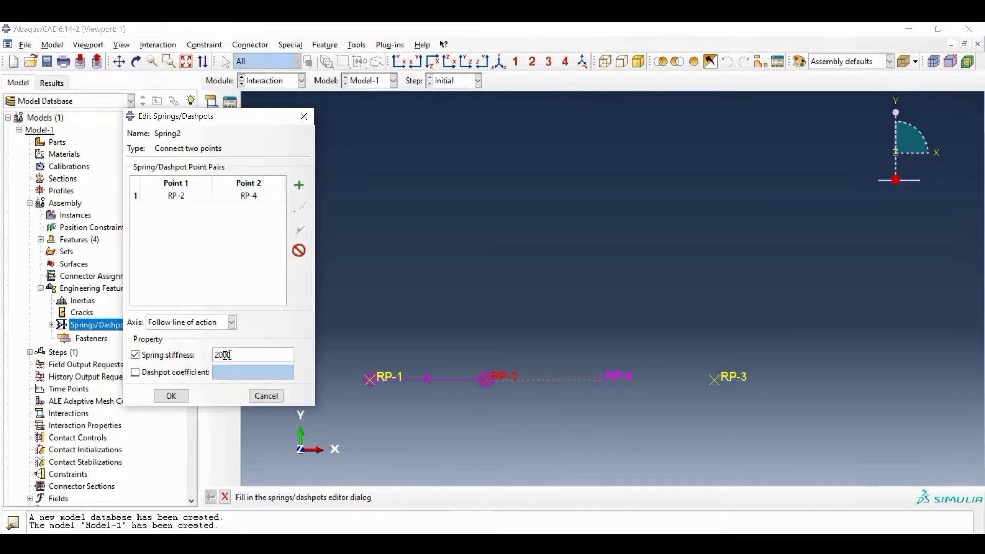
click(172, 396)
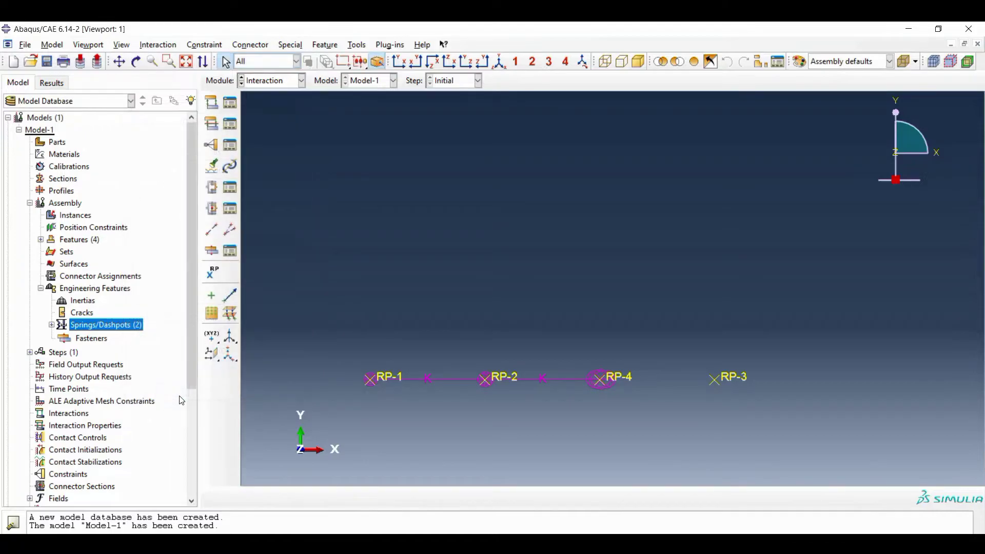
- Create a two-point spring named Spring3 between RP-4 and RP-3 with a spring stiffness of 3000
double_click(100, 329)
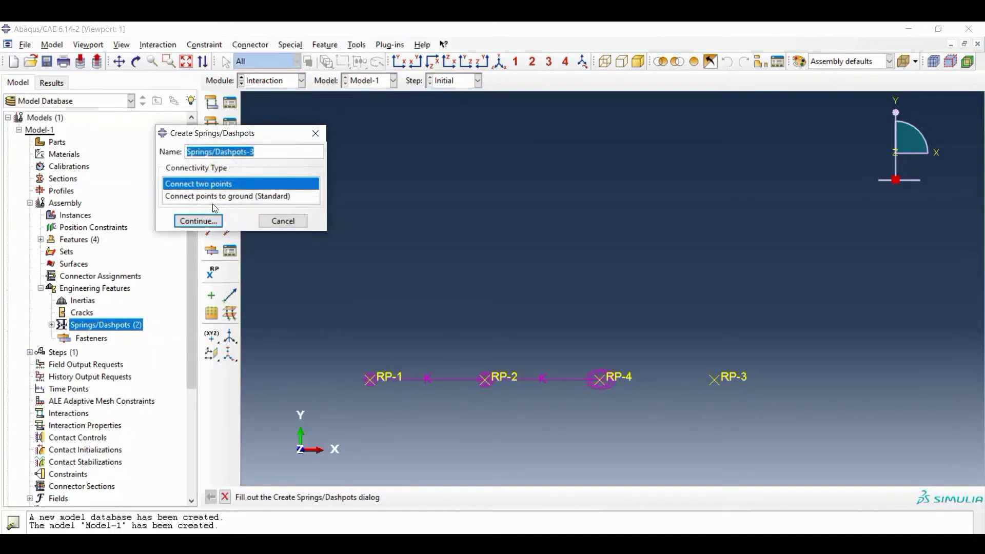
text(Spring3)
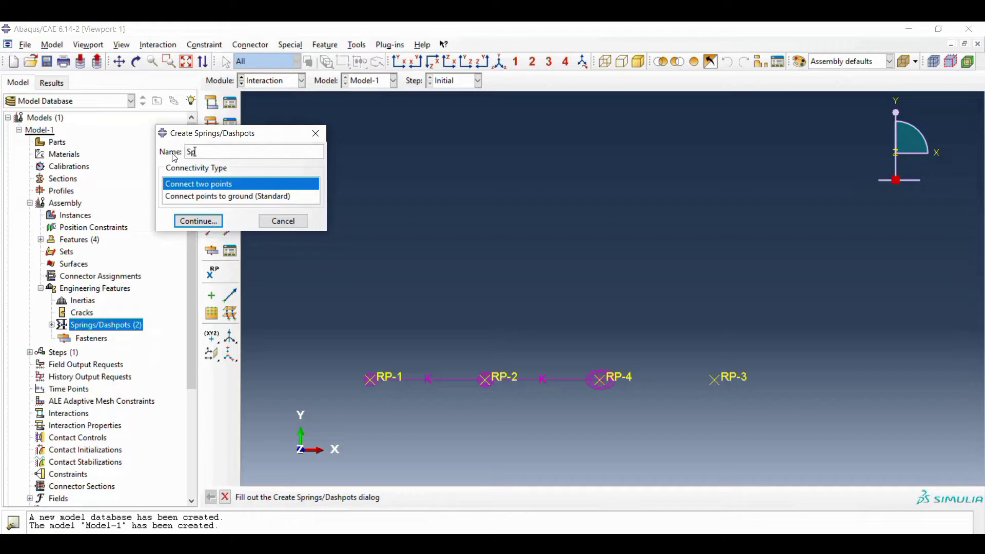
click(208, 219)
click(600, 382)
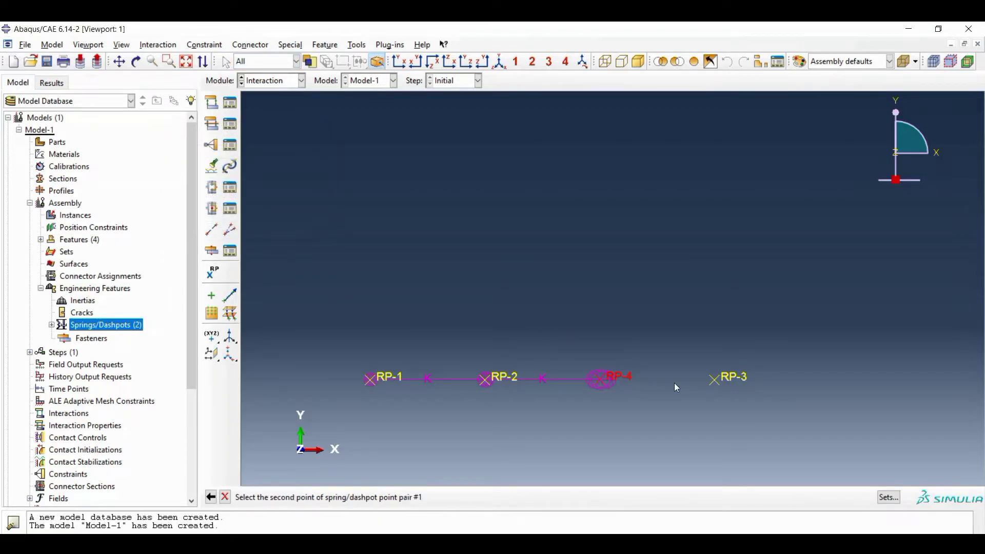
click(713, 383)
click(429, 497)
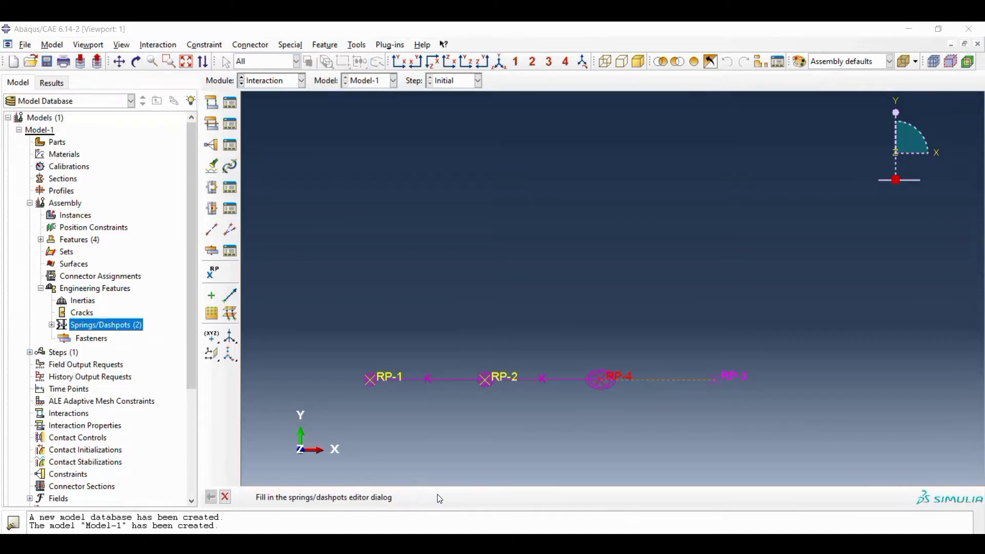
click(232, 356)
text(5000)
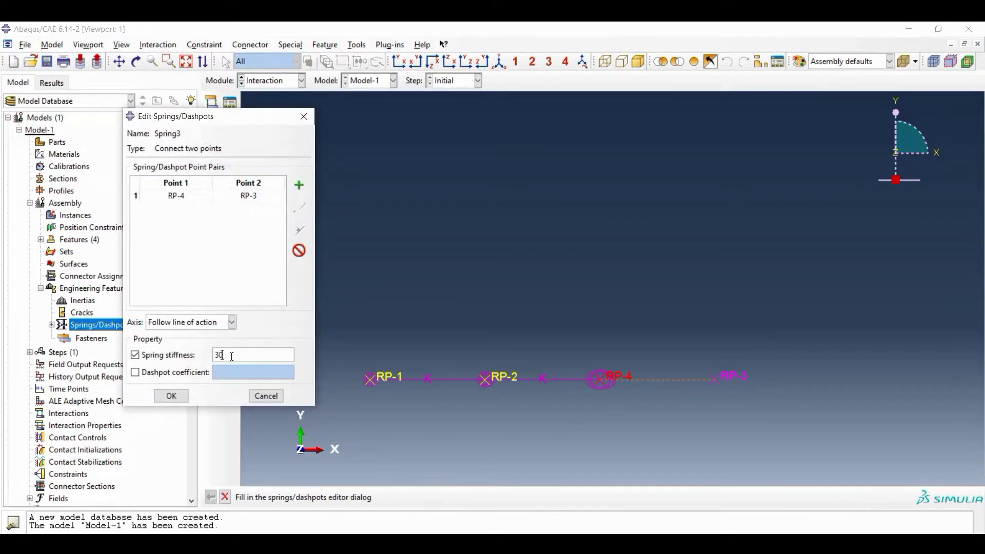
key(Return)
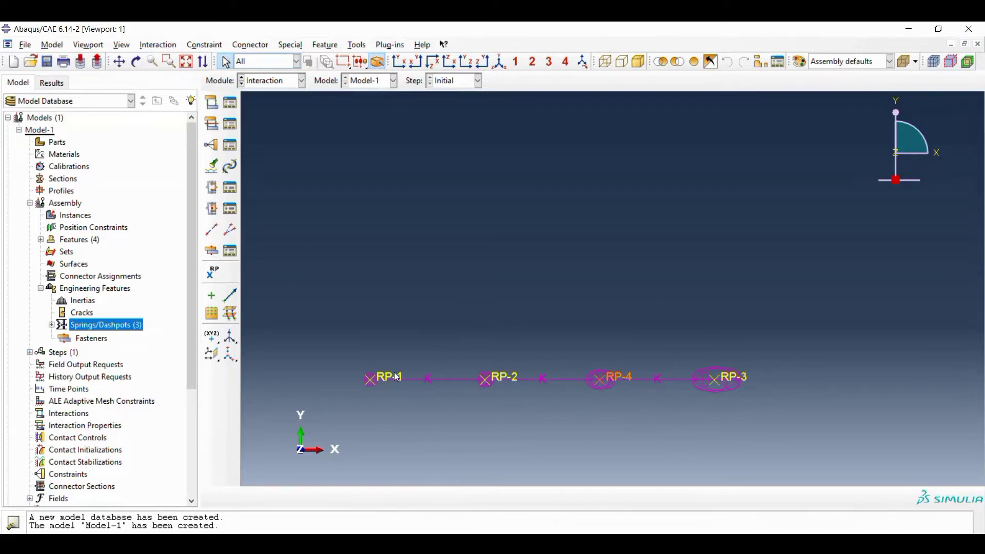
- Create a Static, General analysis step named Static and set its maximum number of increments to 10000000
double_click(51, 354)
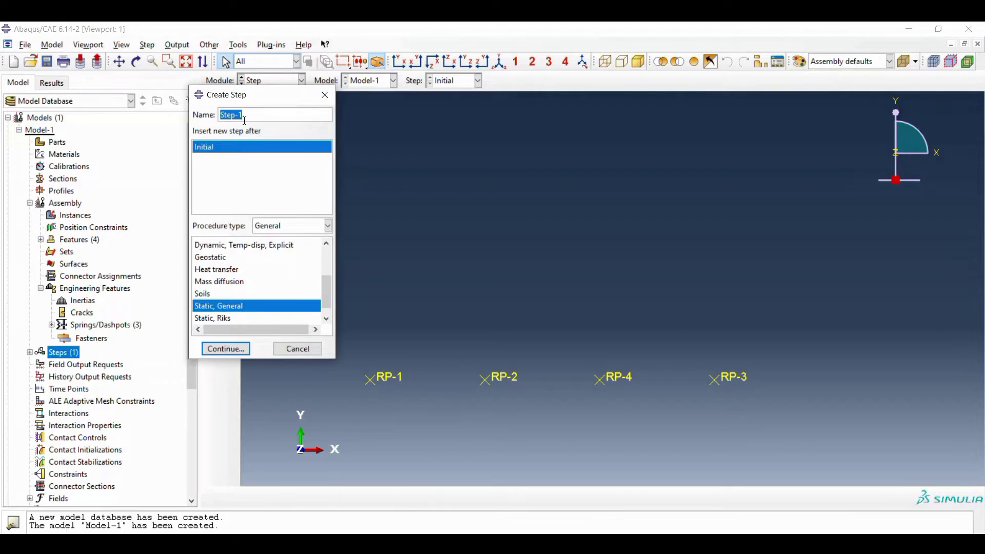
text(Static)
click(241, 349)
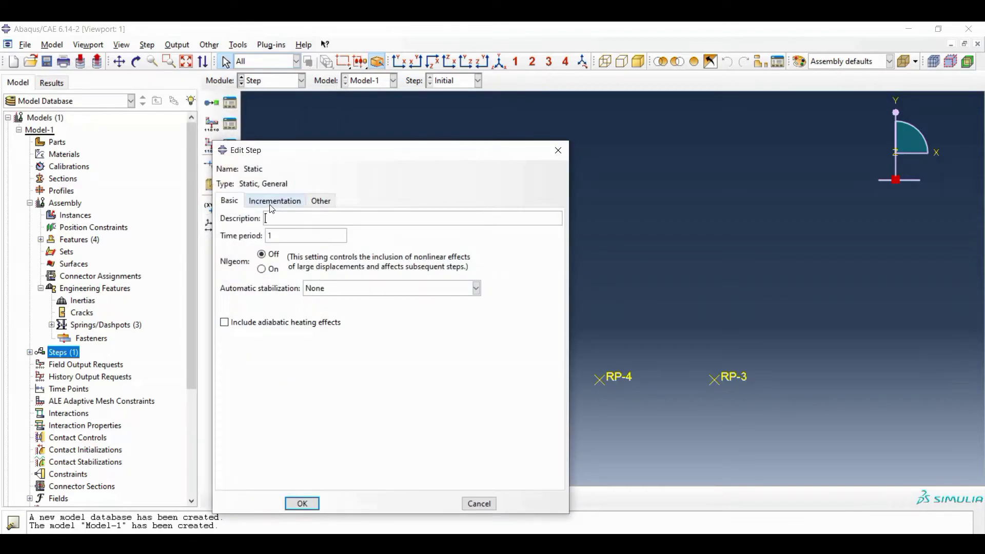
click(273, 206)
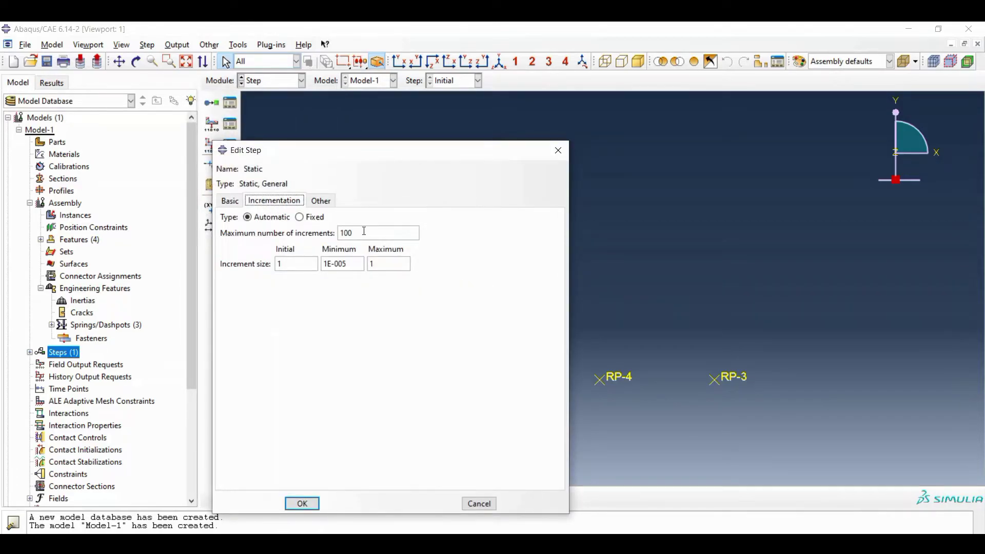
click(364, 232)
text(00000)
key(ctrl+a)
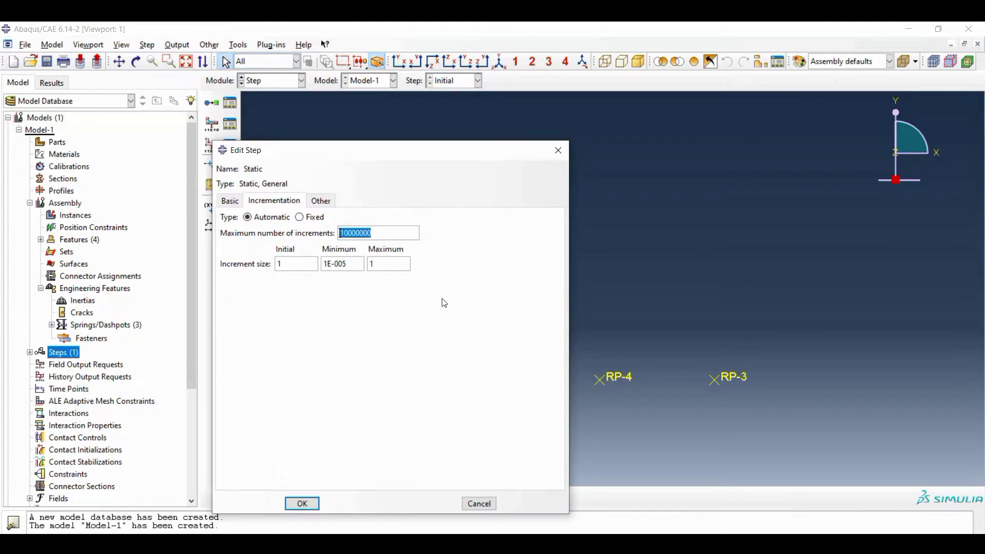
- Set the initial increment size to 0.0001 and the minimum to 1E-009, keep the time period of 1, and finish the step
click(309, 268)
key(BackSpace)
text(0.0001)
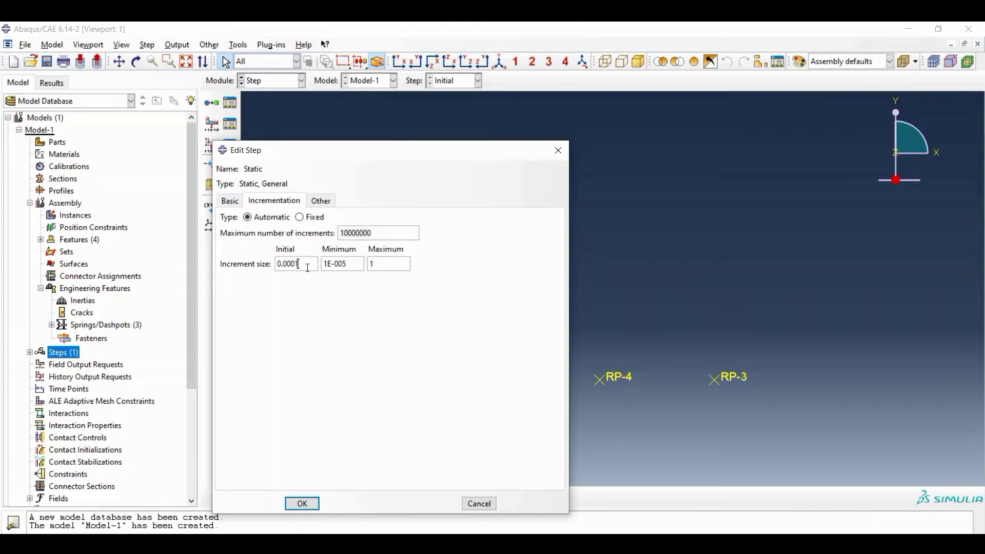
click(346, 264)
key(BackSpace)
text(9)
click(230, 200)
double_click(272, 234)
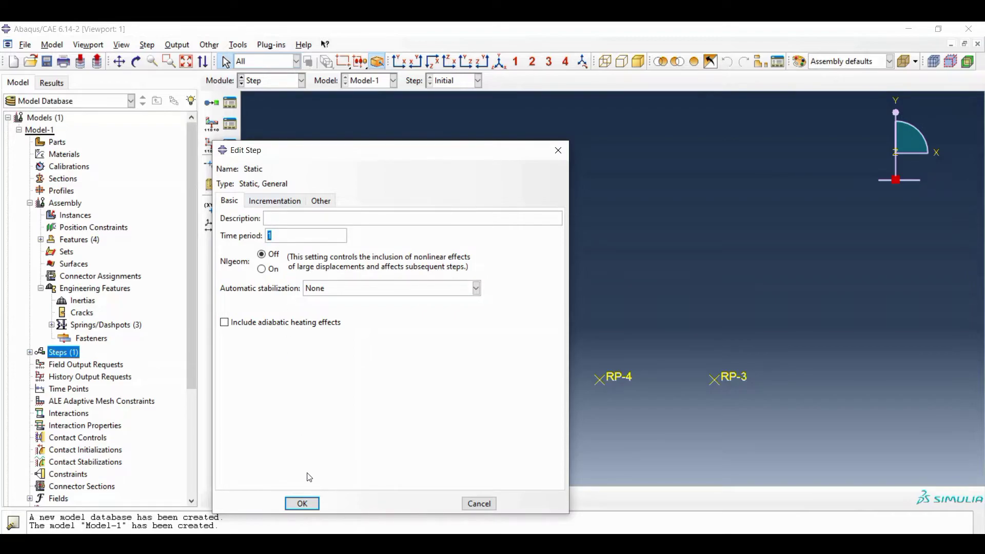
click(302, 504)
- Open the field output request F-Output-1 and look through its output variable categories
double_click(65, 284)
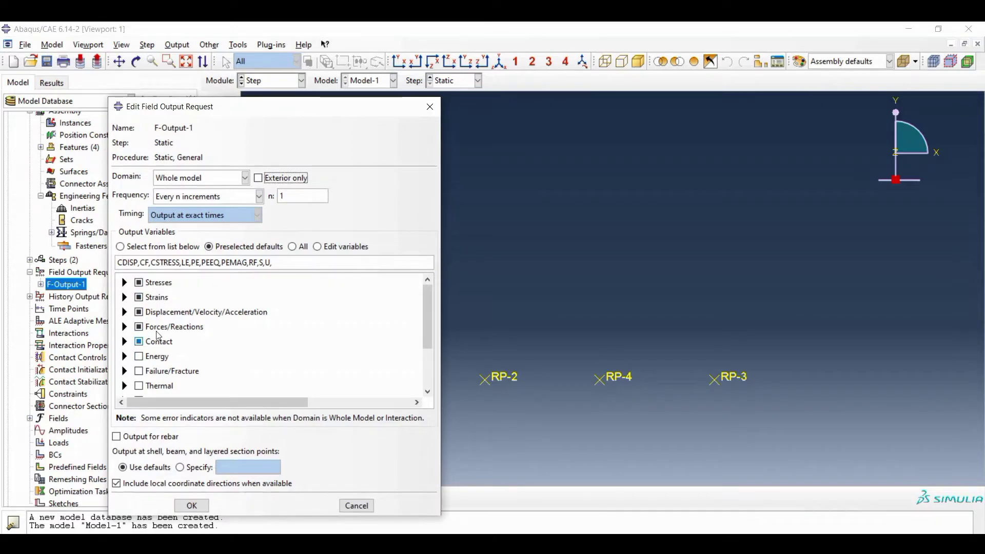
scroll(193, 345, down, 2)
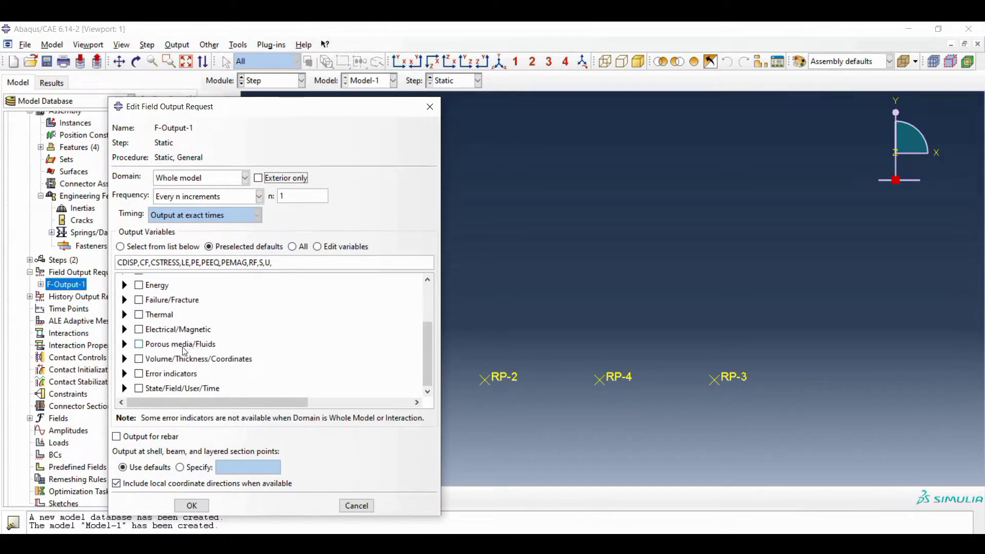
scroll(185, 352, up, 2)
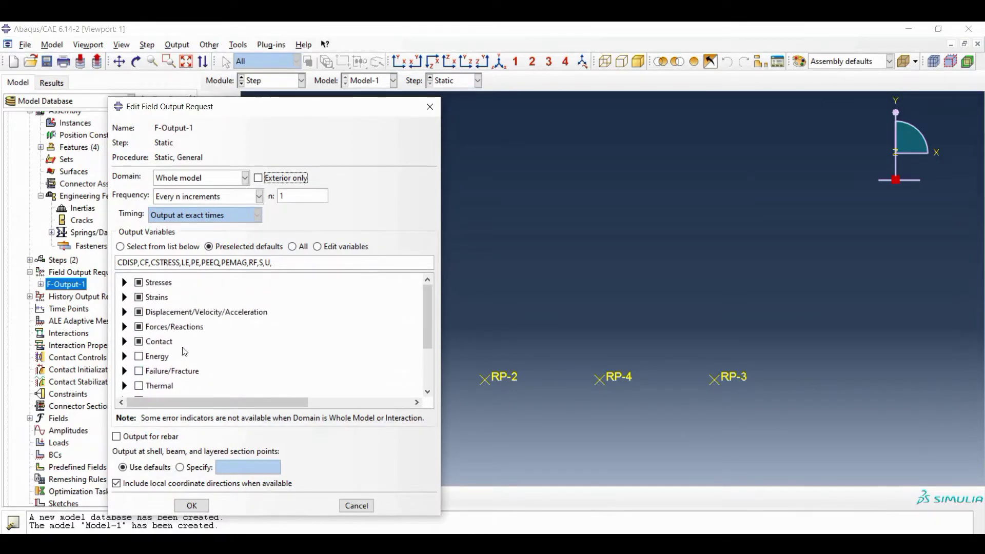
click(141, 284)
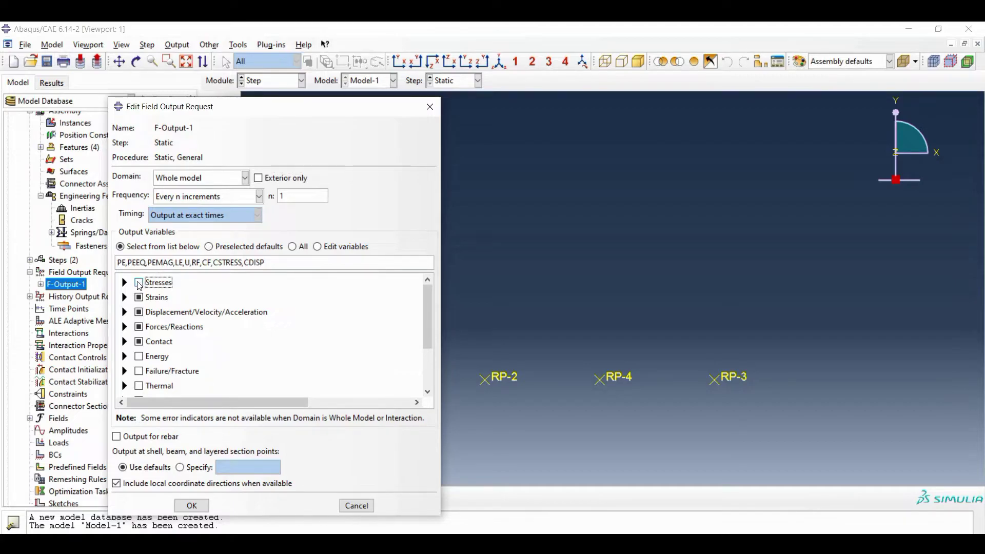
click(139, 283)
click(124, 283)
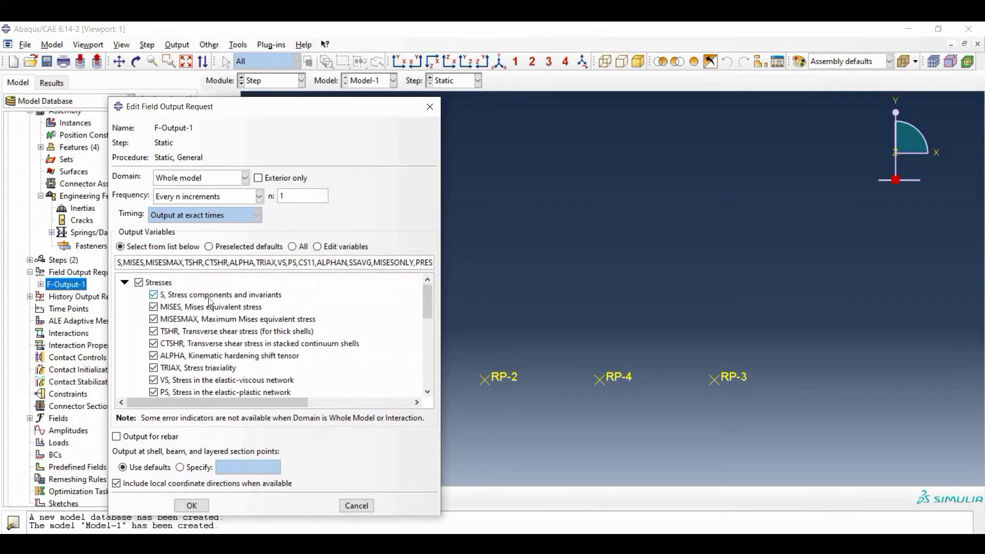
scroll(170, 304, down, 1)
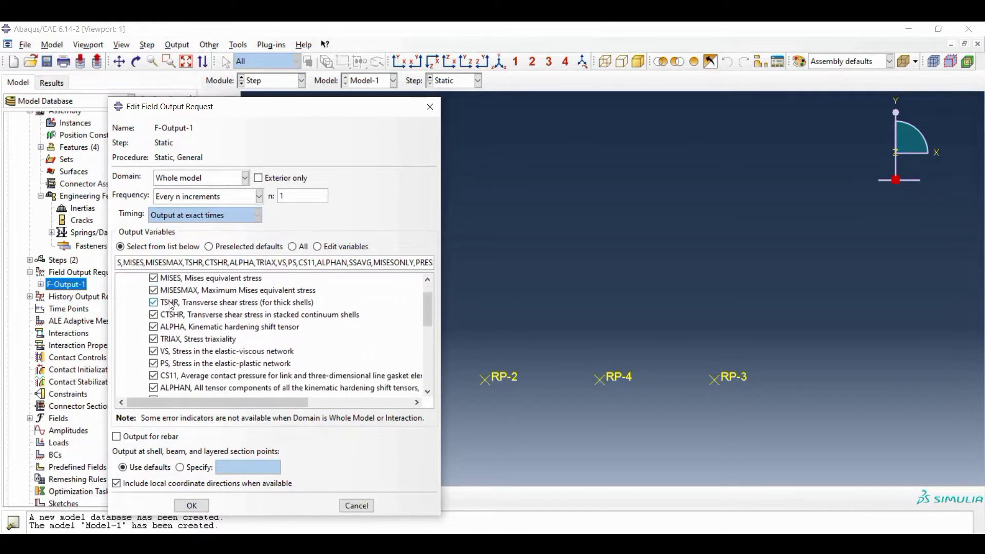
scroll(171, 305, up, 1)
click(138, 283)
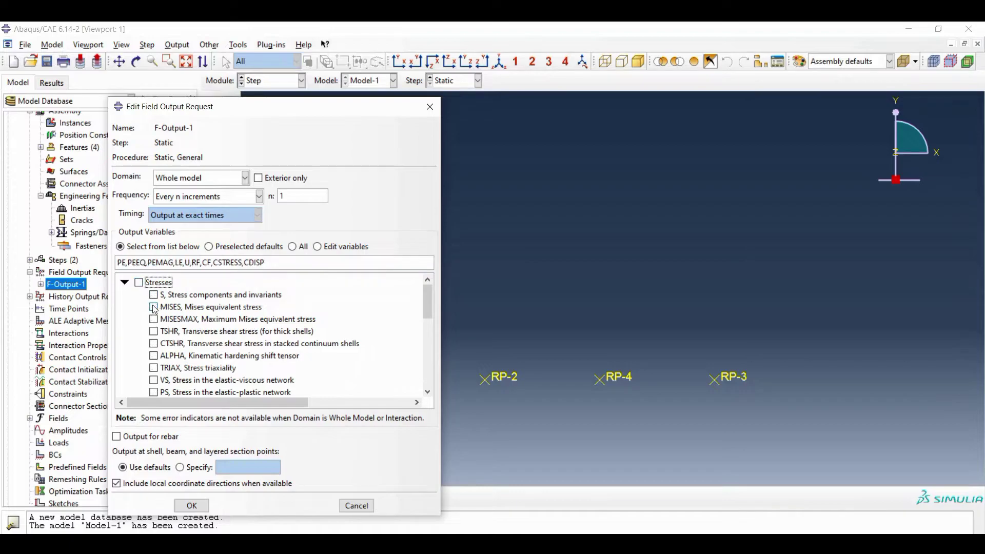
click(154, 308)
scroll(156, 318, down, 3)
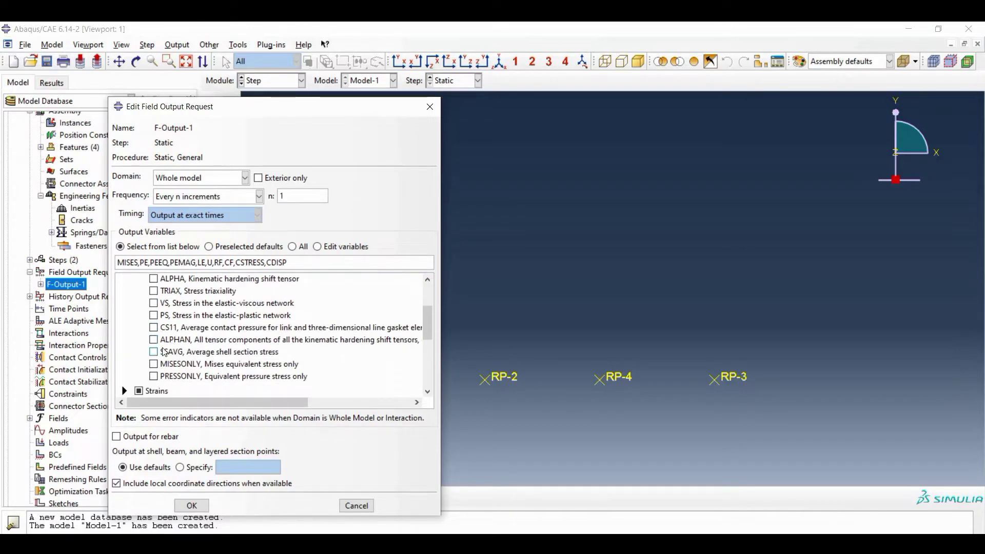
scroll(157, 318, up, 3)
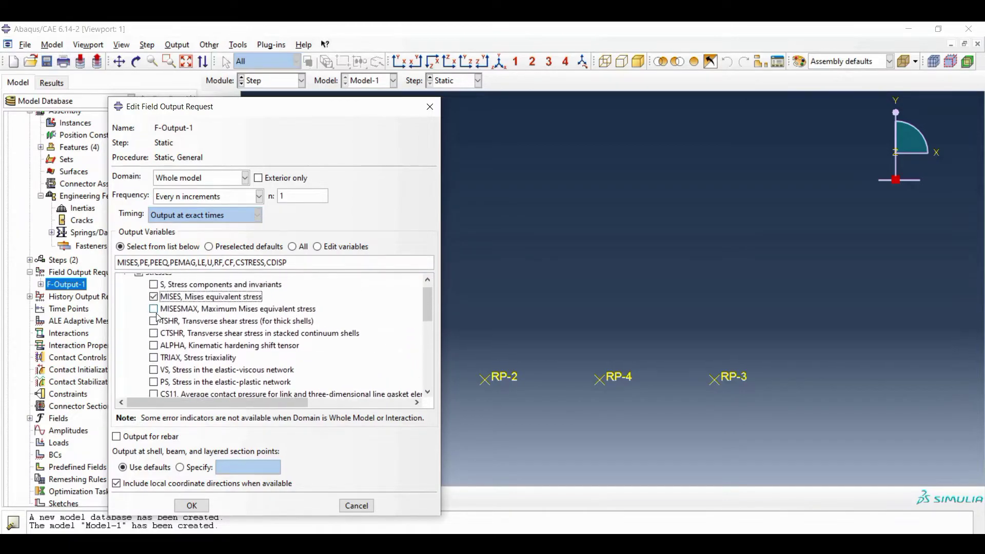
scroll(157, 317, up, 1)
click(154, 296)
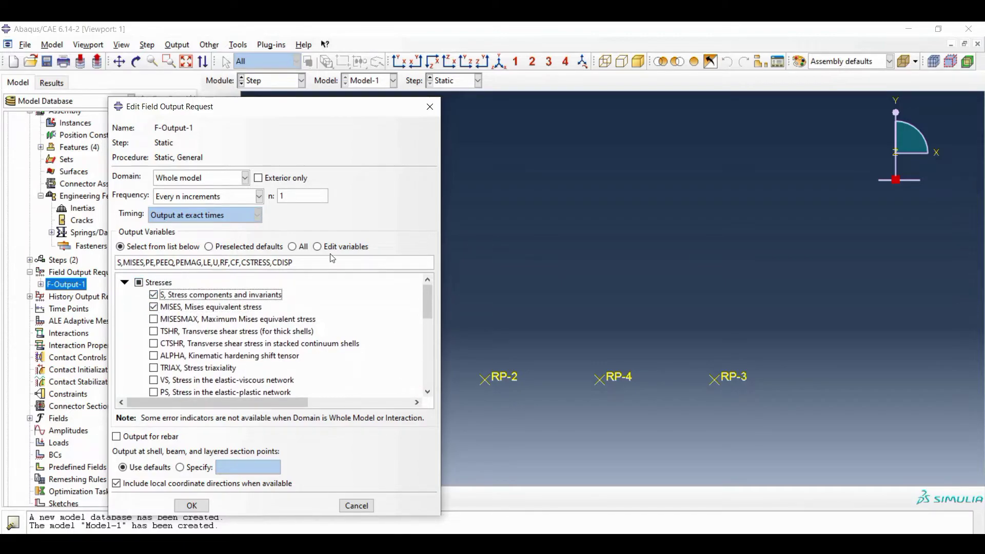
click(209, 246)
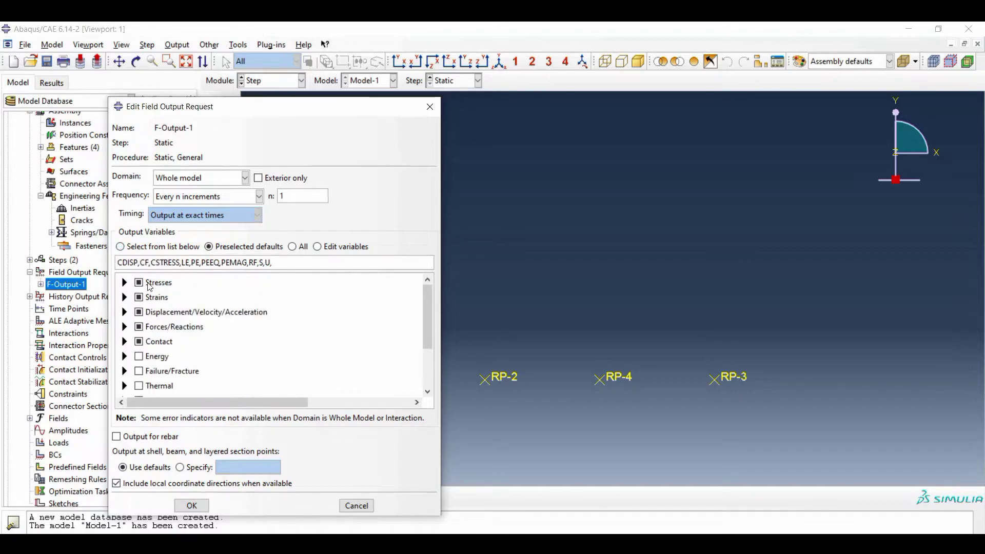
- Examine which stress, strain, displacement and force variables are included in the preselected default field outputs
click(124, 282)
click(125, 283)
click(124, 297)
click(124, 297)
click(125, 312)
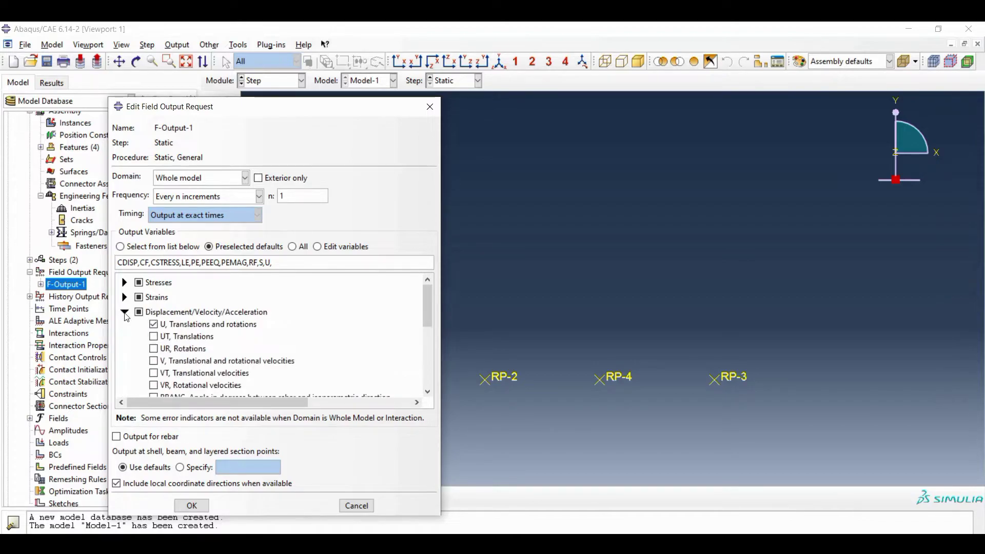
scroll(127, 319, down, 3)
scroll(128, 322, up, 3)
click(124, 312)
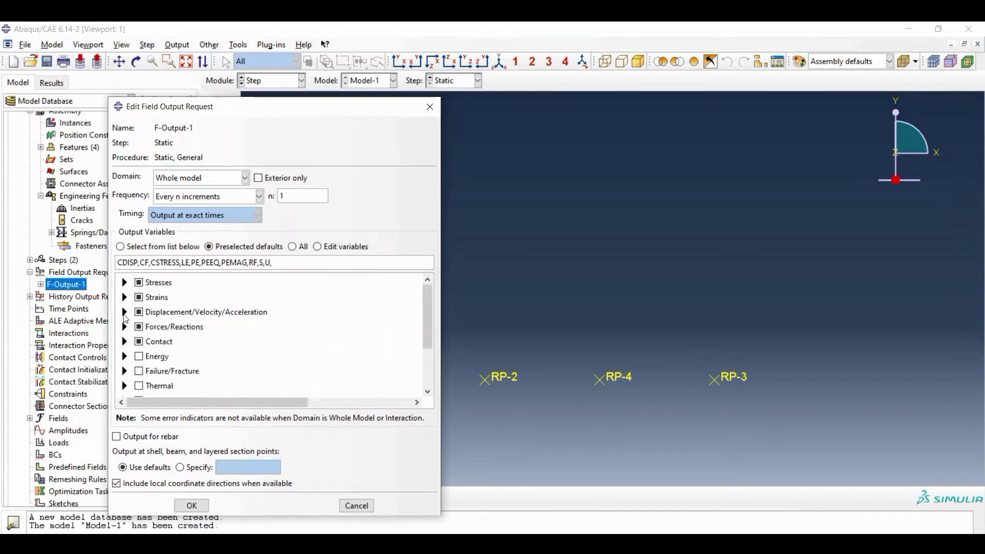
scroll(127, 306, down, 3)
click(126, 289)
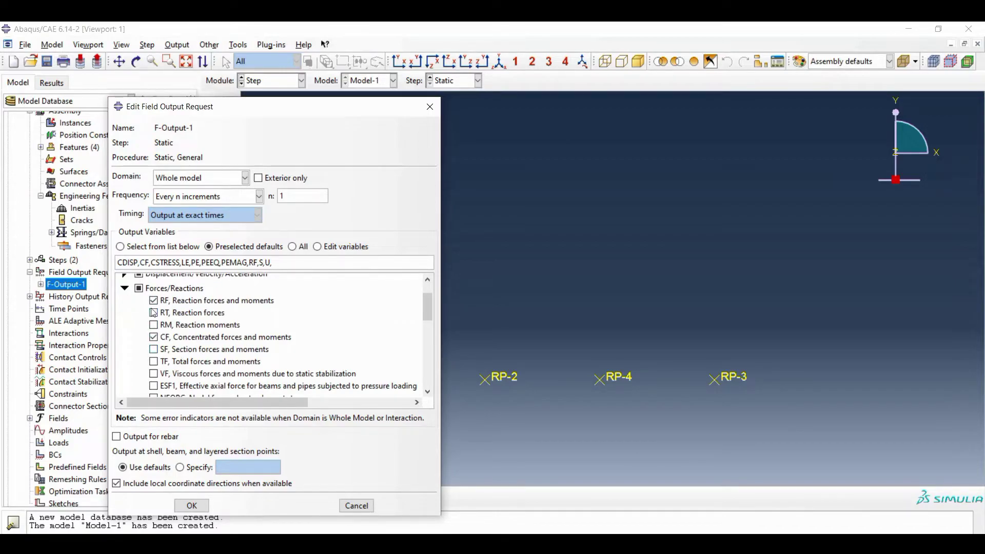
click(124, 288)
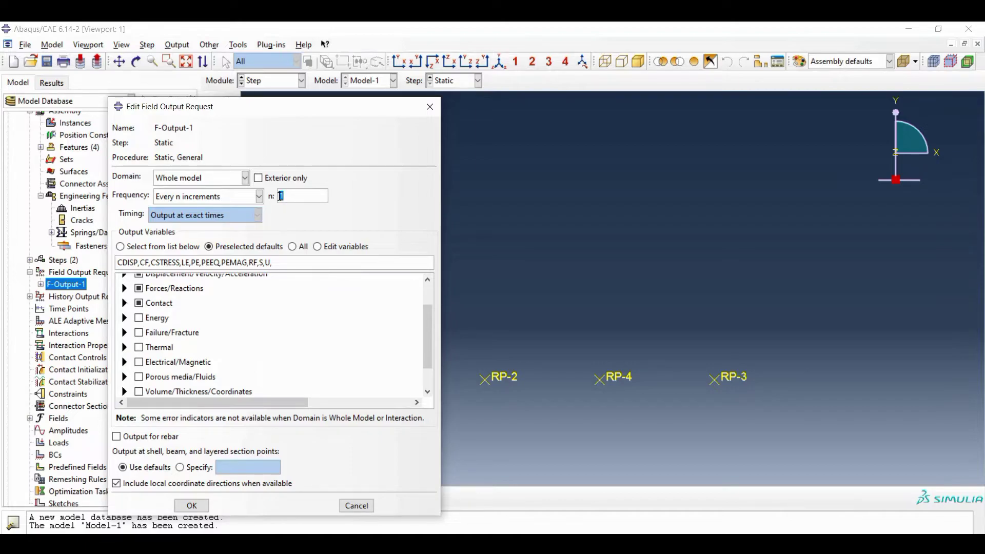
- Check the output frequency interval and accept the F-Output-1 request with the preselected default variables
double_click(280, 196)
click(293, 195)
key(BackSpace)
click(191, 505)
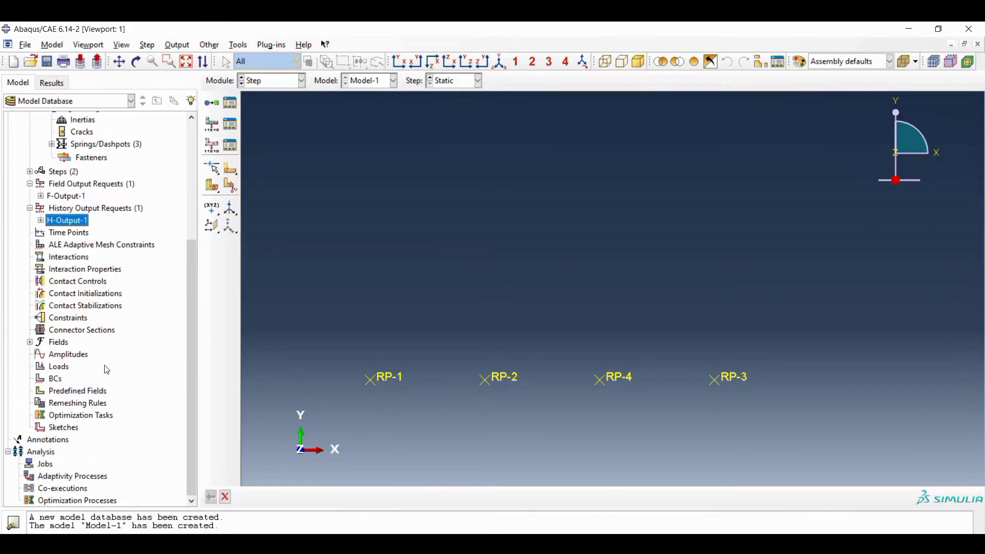
- Create a concentrated force named LoadP in the Static step, applied at reference point RP-4 as in the notes
double_click(64, 369)
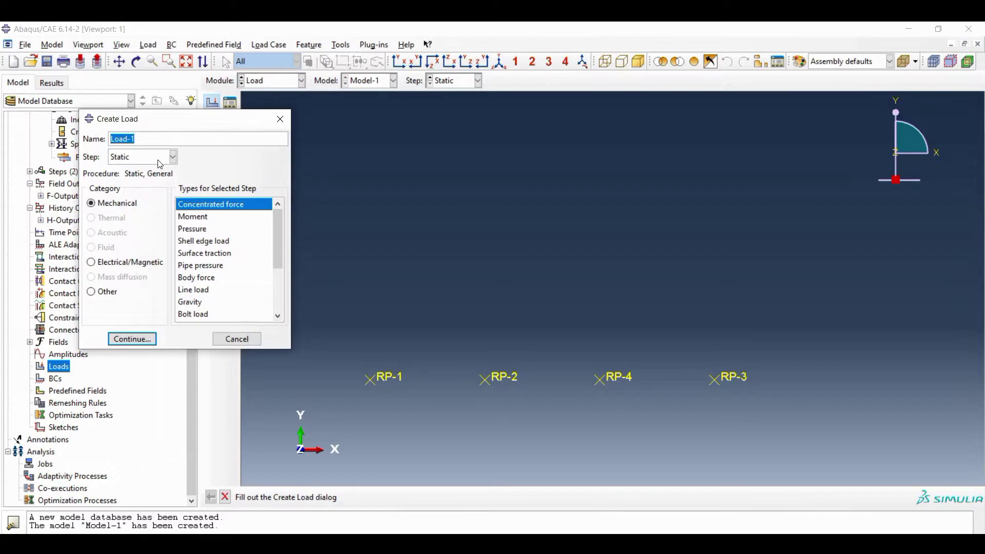
text(Load)
click(232, 208)
double_click(232, 208)
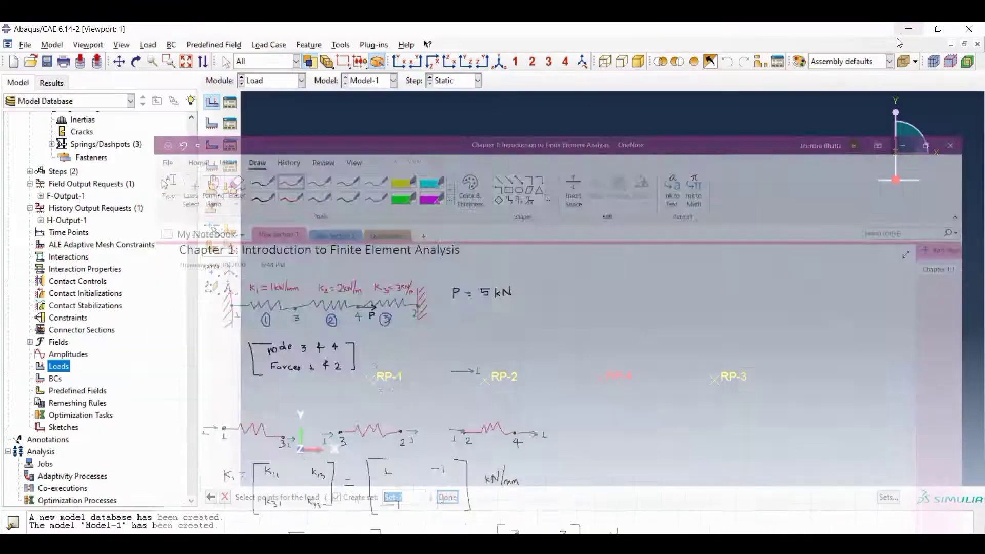
click(912, 32)
click(456, 496)
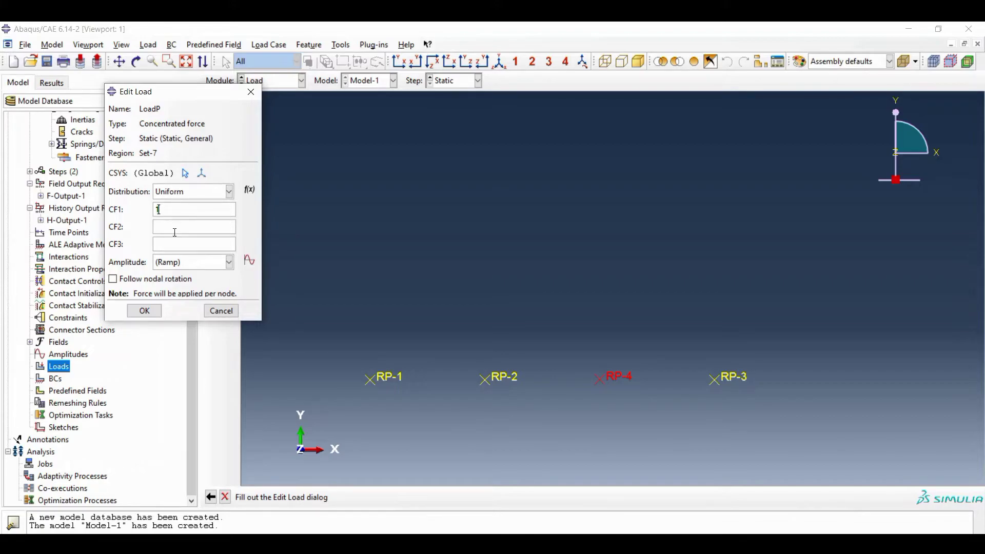
- Define the LoadP force components as CF1 1, CF2 0 and CF3 0
key(Tab)
text(0)
key(Tab)
text(0)
- Create a tabular amplitude named Force from the LoadP definition
click(249, 260)
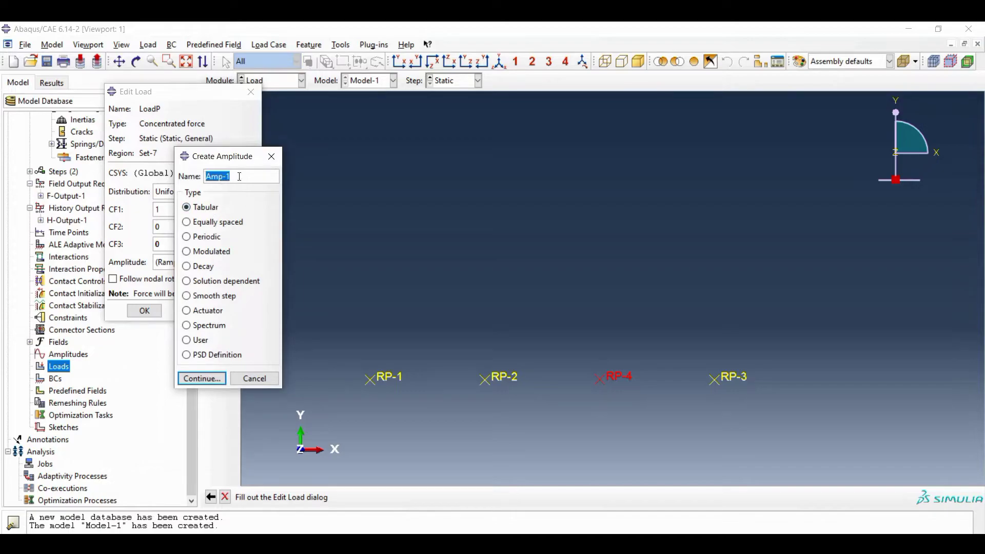
key(BackSpace)
text(Force)
click(202, 378)
- Define the Force amplitude data as 0 at time 0 and 5000 at time 1, and accept the table
click(277, 244)
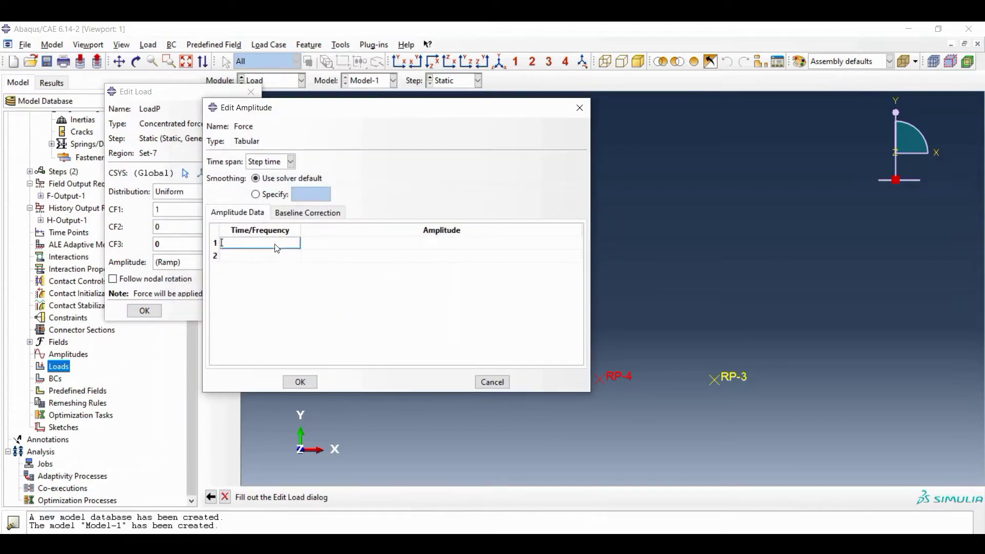
text(0)
key(Tab)
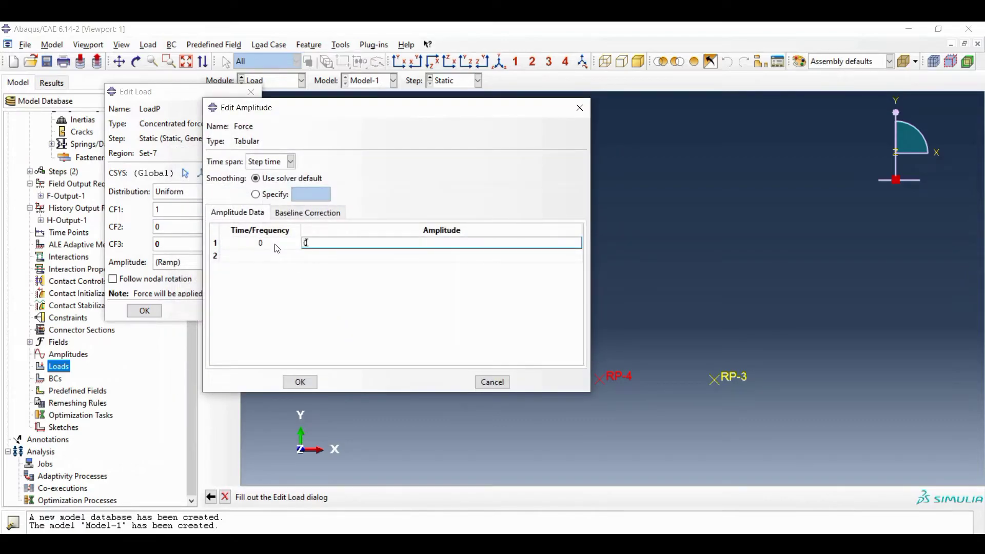
text(0)
click(275, 255)
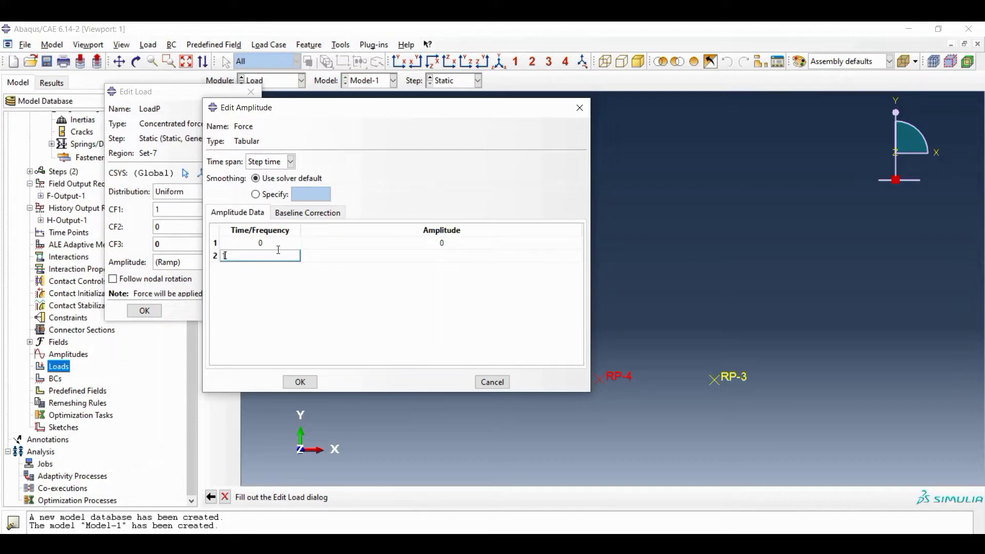
text(1)
key(Tab)
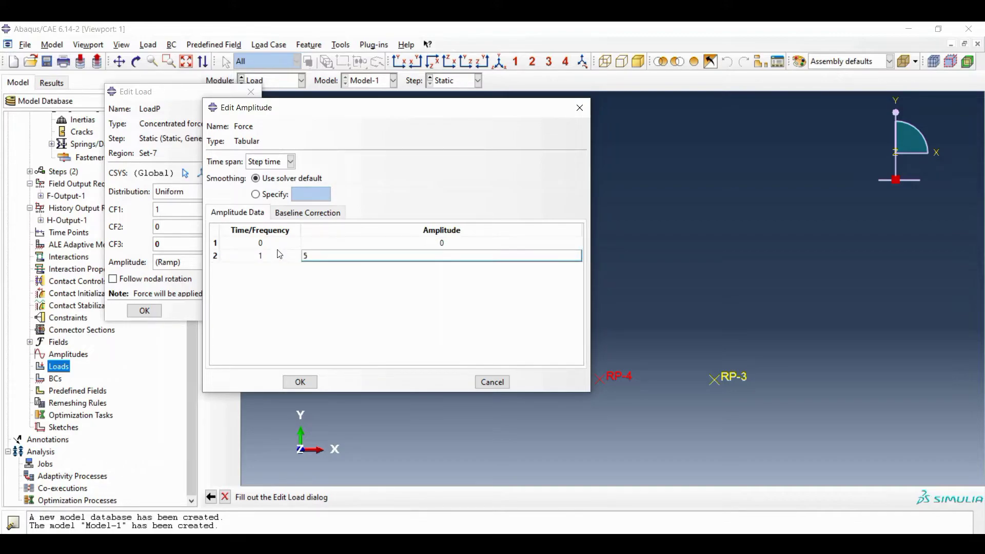
text(5000)
click(306, 384)
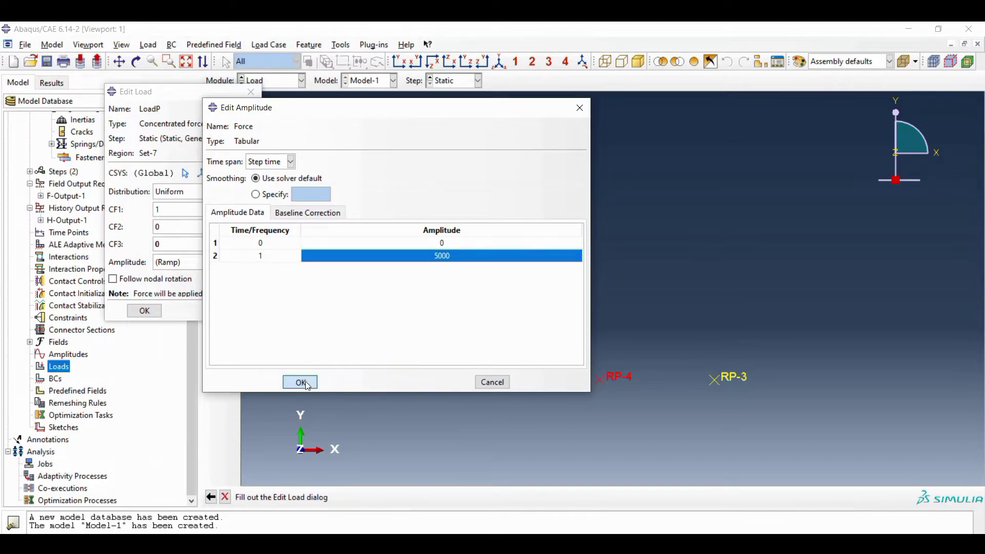
click(300, 383)
- Assign the Force amplitude to LoadP and set its CF1 component to 2
double_click(155, 209)
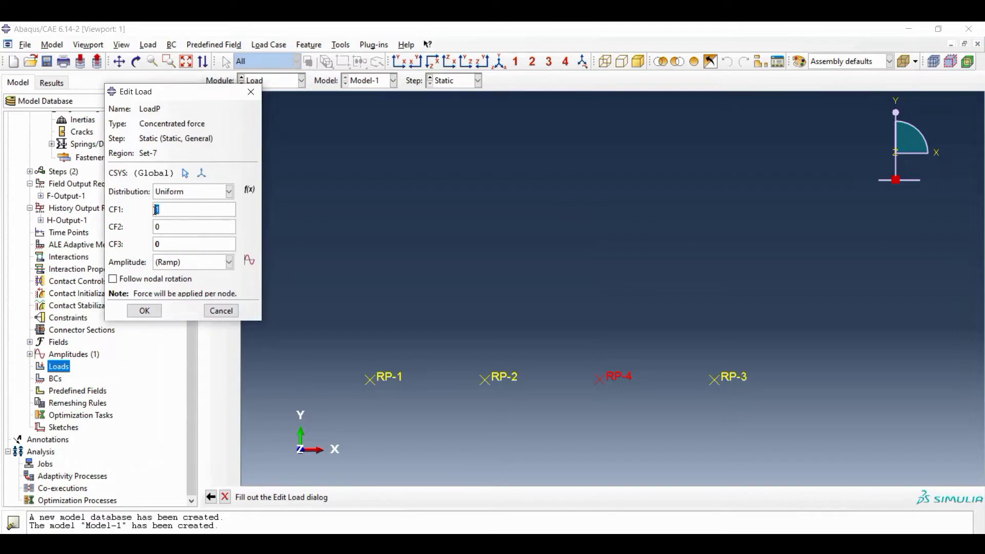
click(185, 263)
click(191, 285)
drag(170, 210, 154, 210)
click(249, 260)
click(262, 377)
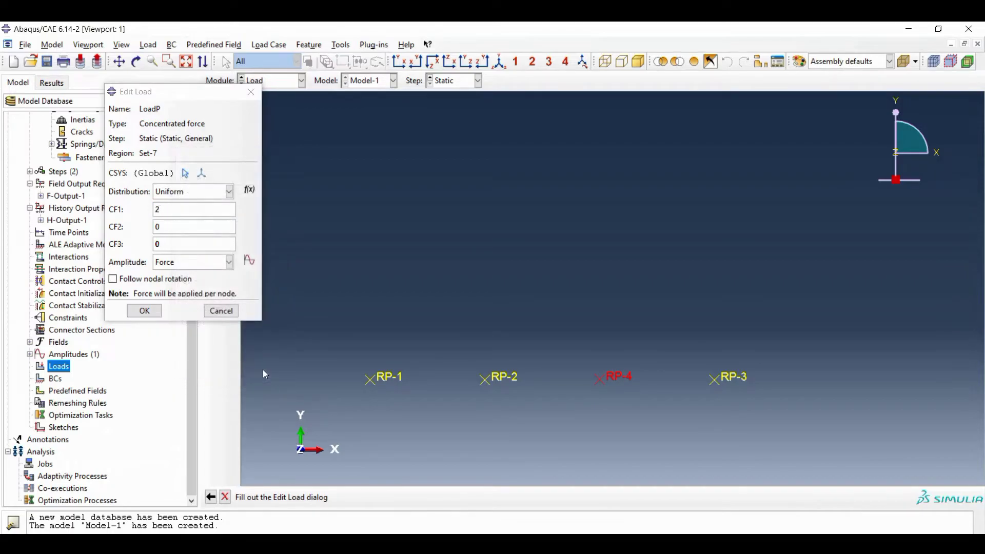
- Review the Force amplitude data, then restore the original CF1 value and accept the LoadP definition
click(30, 355)
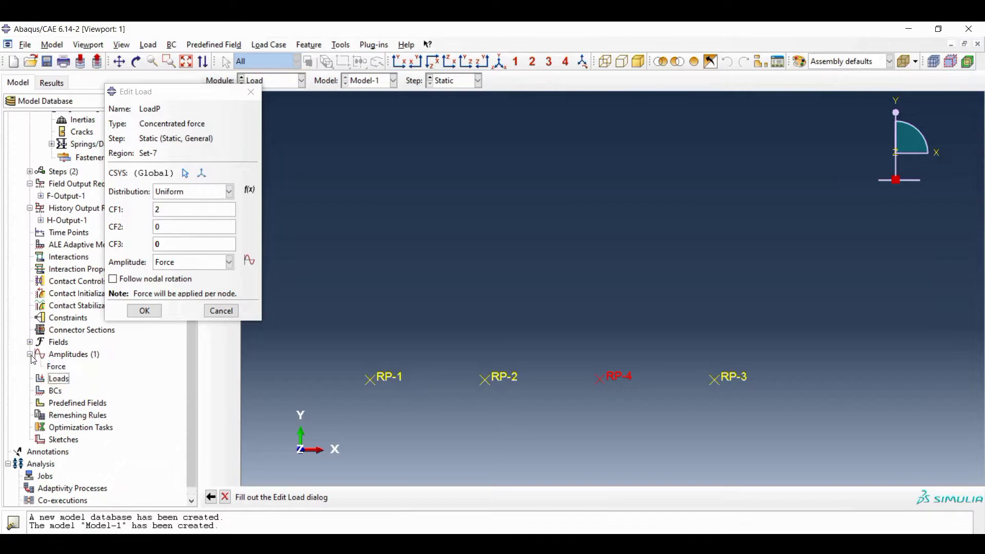
double_click(55, 366)
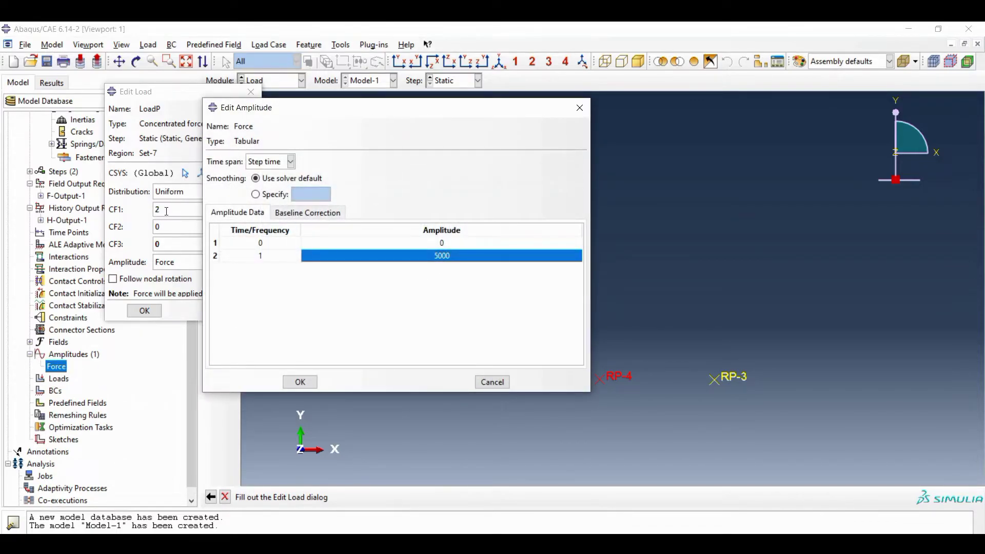
click(302, 382)
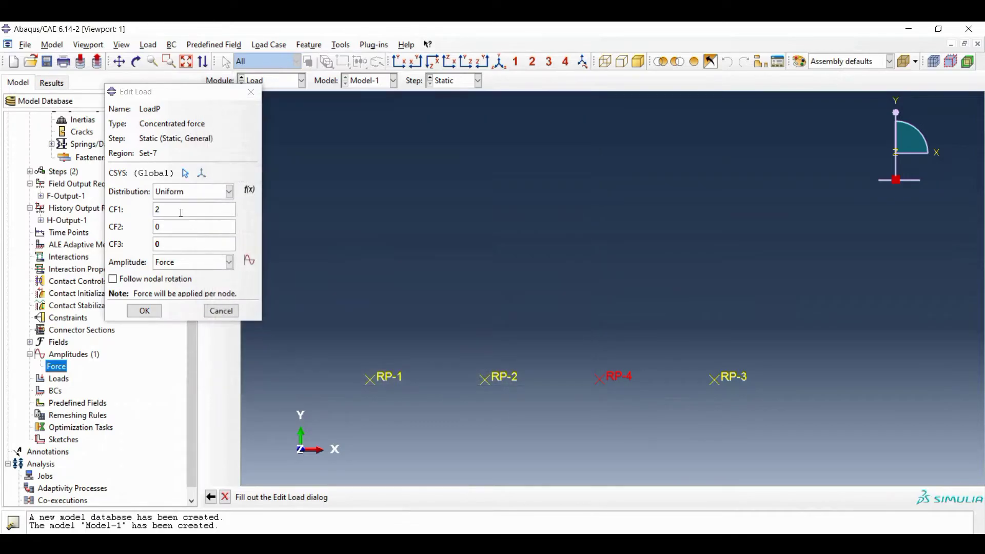
double_click(156, 210)
click(145, 311)
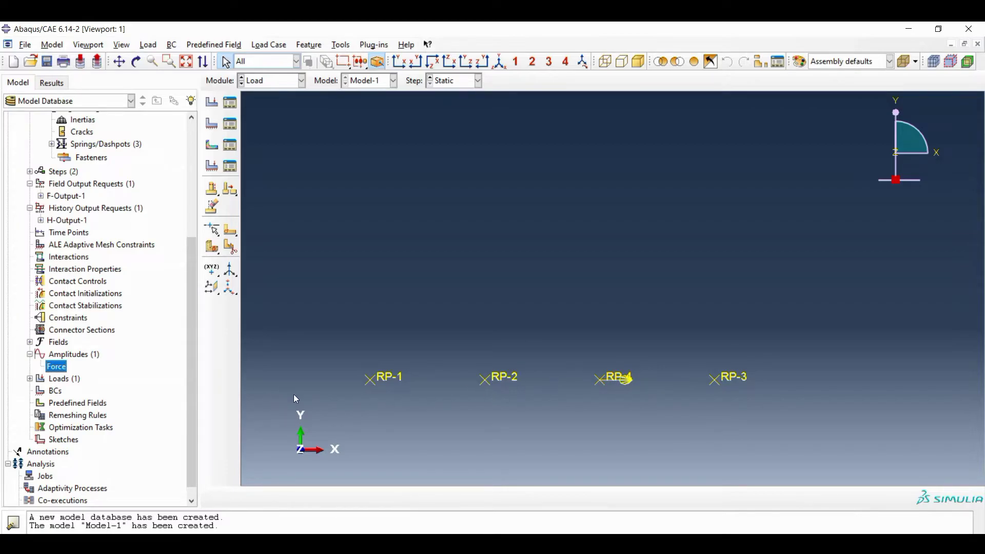
- Create a Displacement/Rotation boundary condition named FixedBoundaries in the Static step, applied to reference points RP-1 and RP-3
double_click(55, 391)
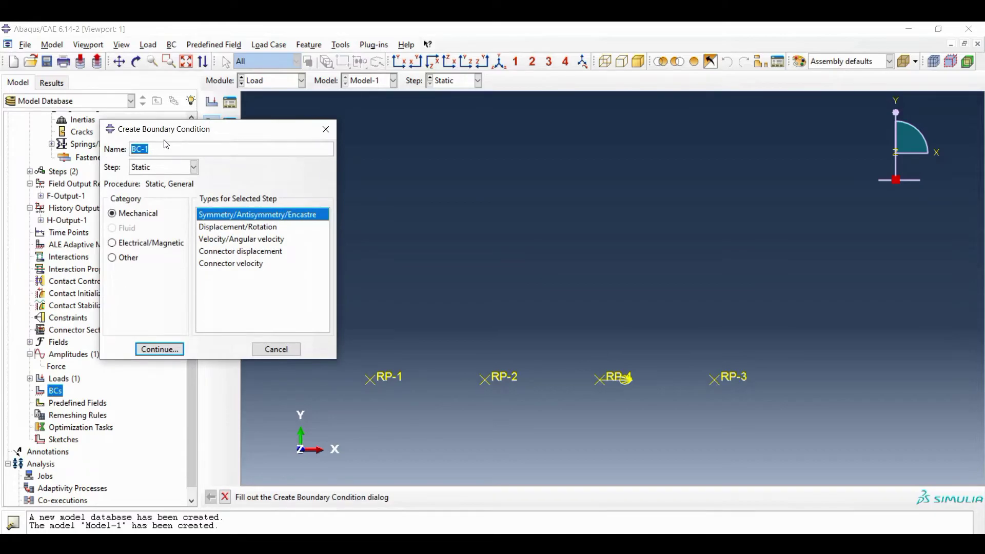
text(FixedBoundaries)
click(231, 227)
click(159, 349)
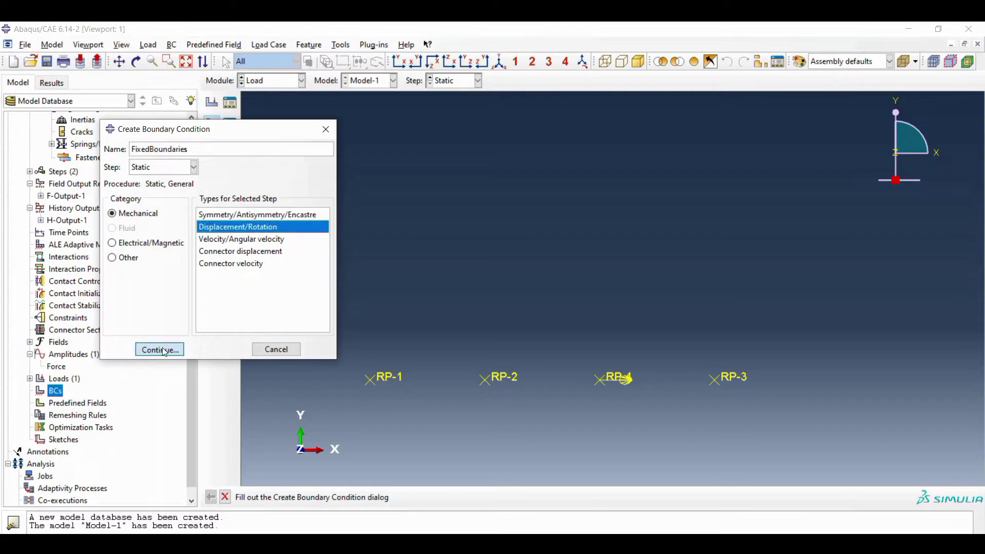
drag(318, 347, 391, 418)
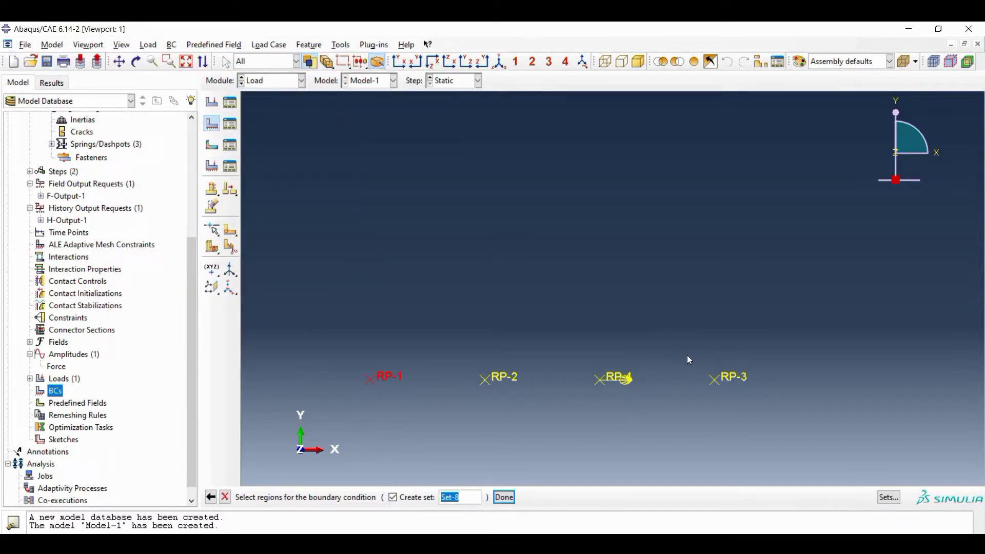
shift+drag(691, 359, 761, 408)
click(512, 499)
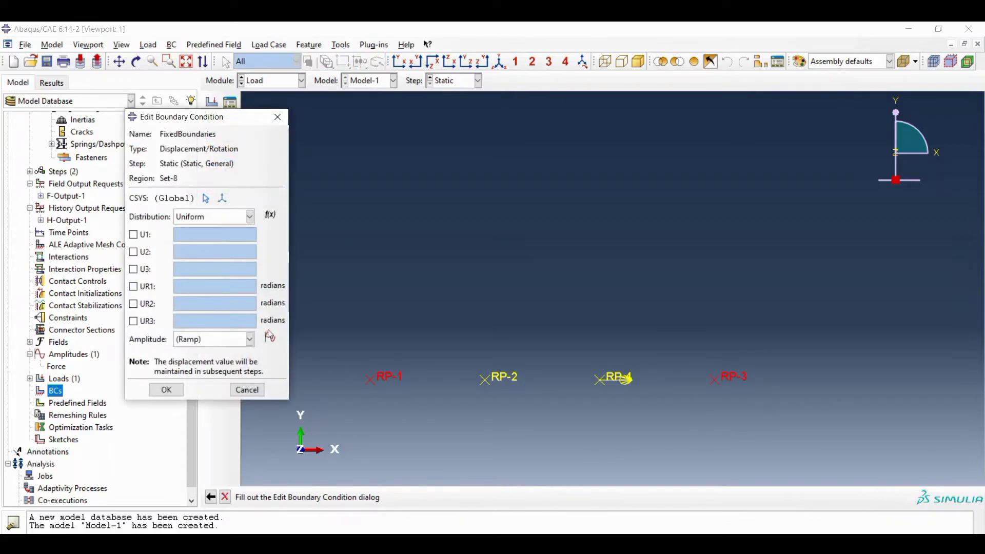
- Constrain U1, U2 and U3 to 0 in FixedBoundaries and check the supports in the isometric view
click(134, 235)
click(134, 252)
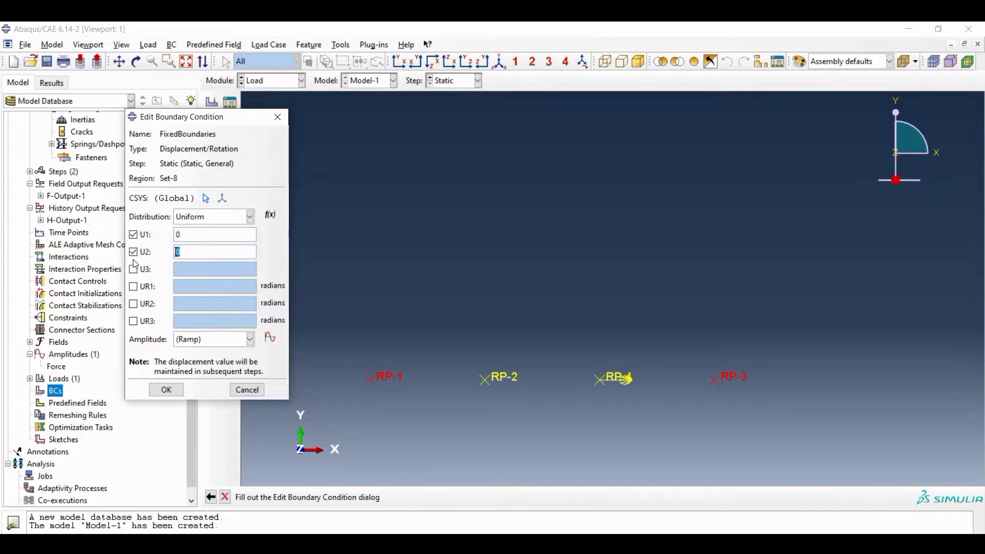
click(133, 269)
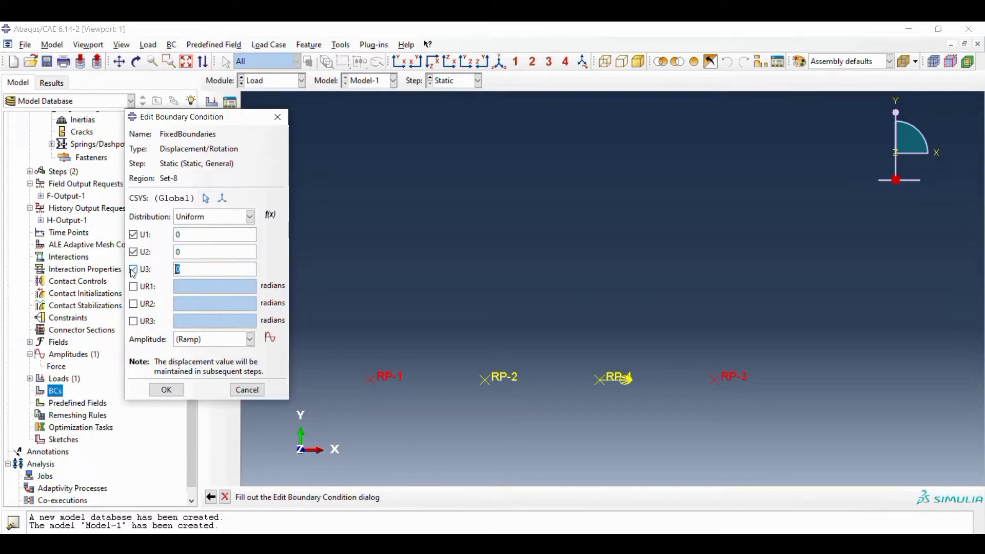
click(187, 232)
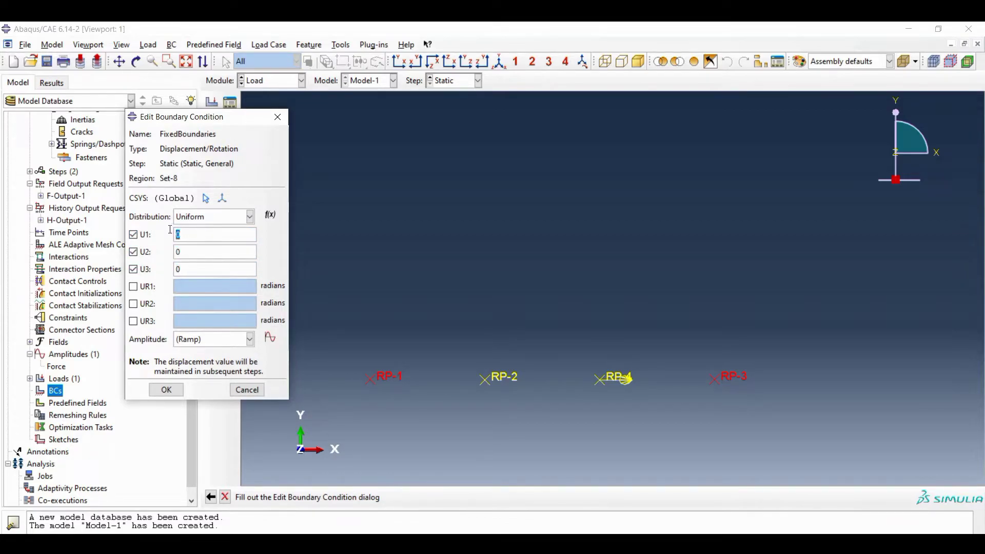
click(176, 391)
click(499, 62)
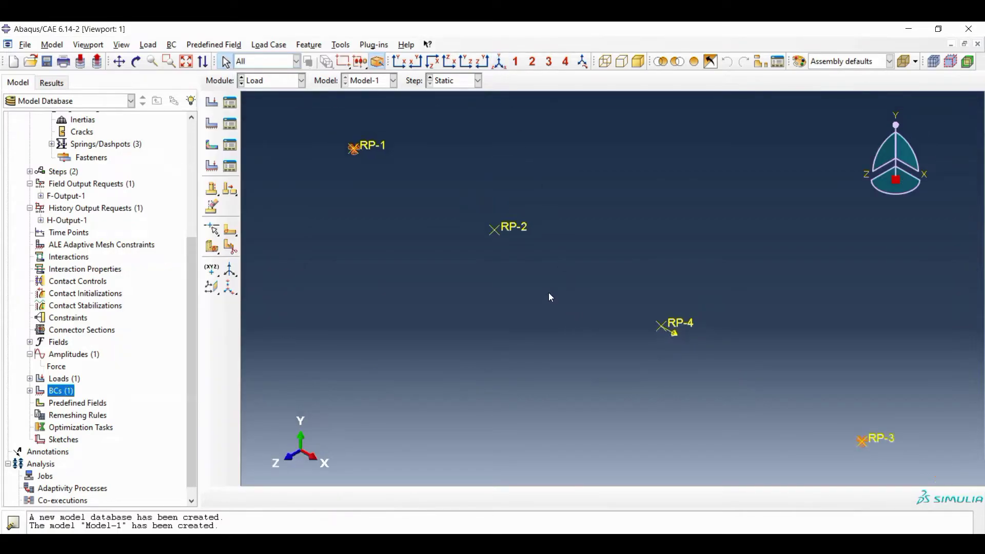
scroll(549, 296, up, 3)
scroll(408, 277, down, 2)
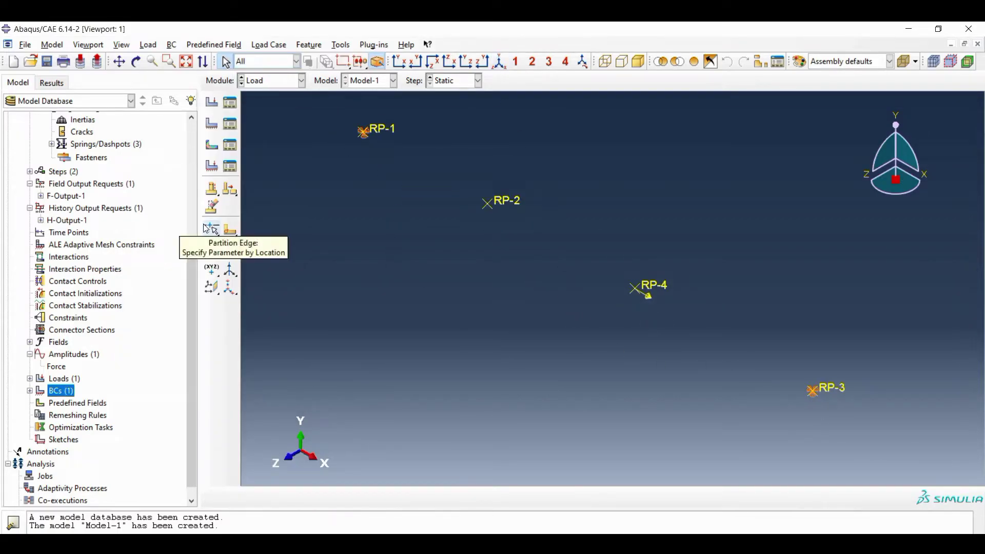
- Create an analysis job named SpringsinSeriesG10 from Model-1 with the default job settings
scroll(189, 250, down, 1)
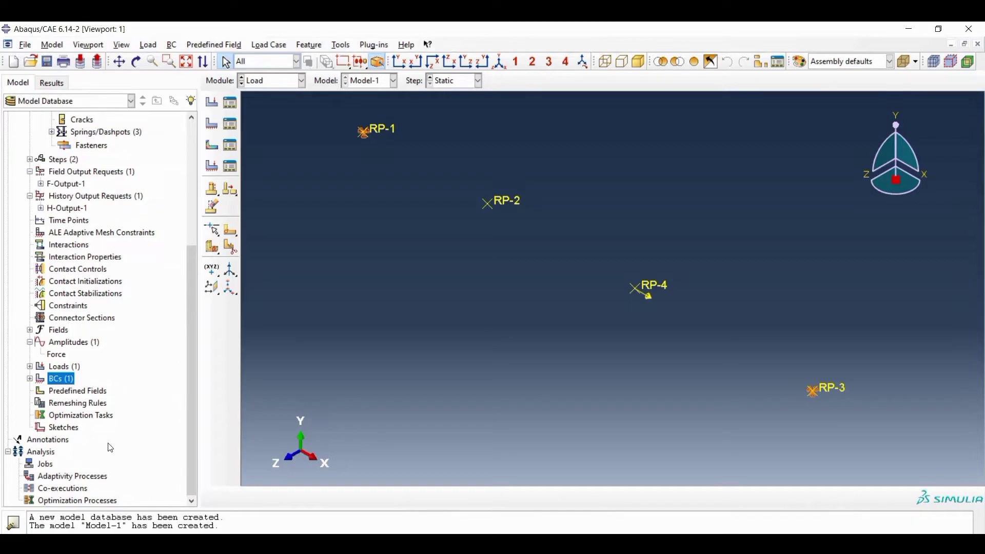
double_click(46, 465)
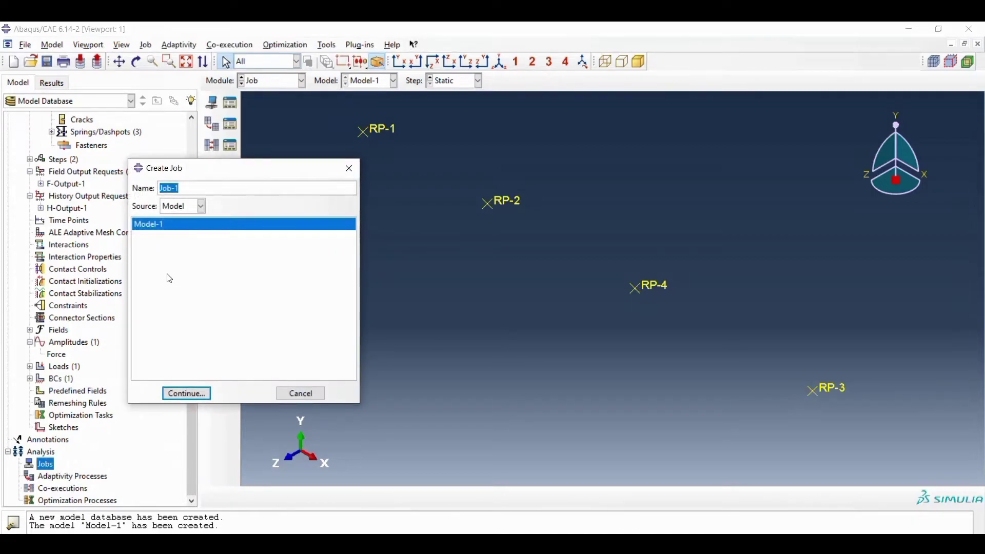
text(SpringsinSeriesG10)
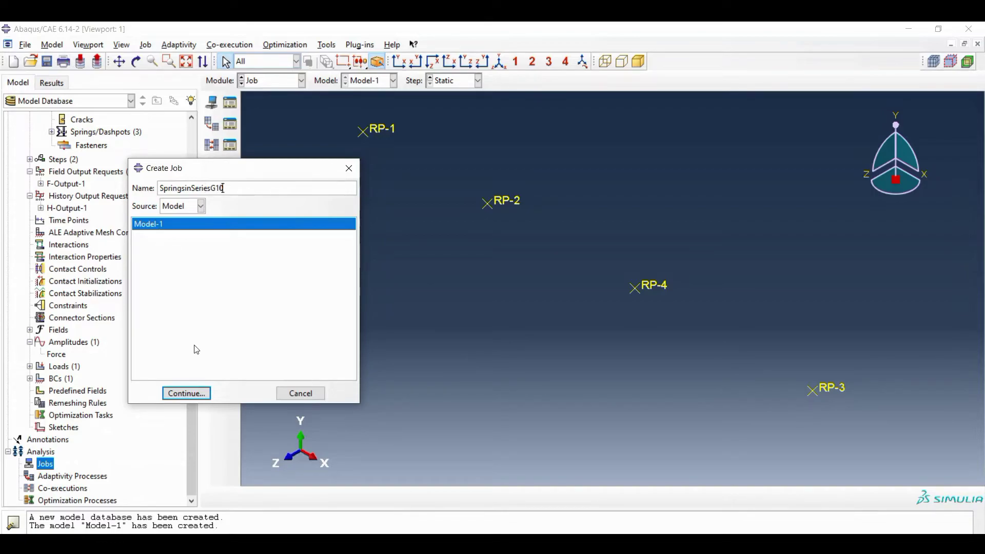
click(200, 395)
click(200, 422)
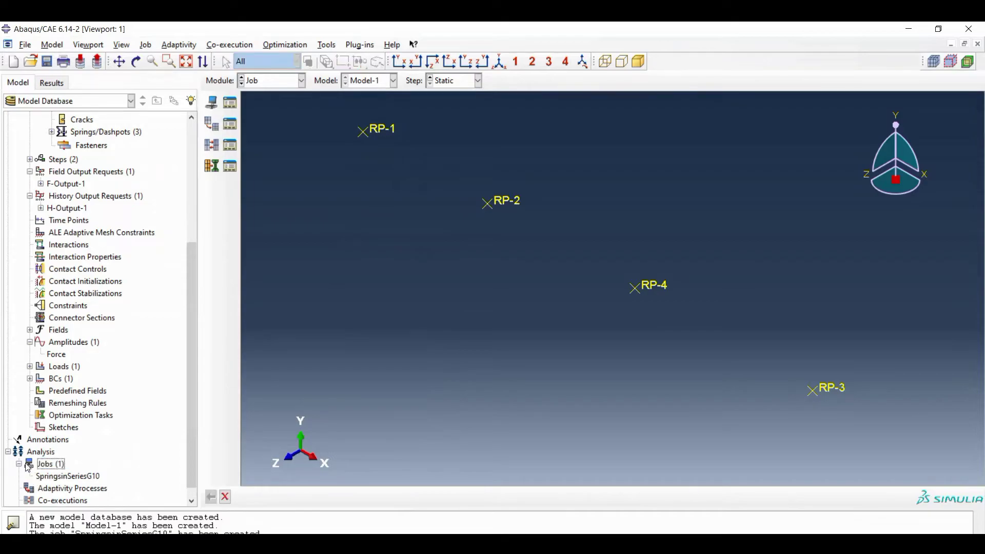
- Submit the SpringsinSeriesG10 job and monitor its increments through to the end of the analysis
right_click(61, 476)
click(98, 485)
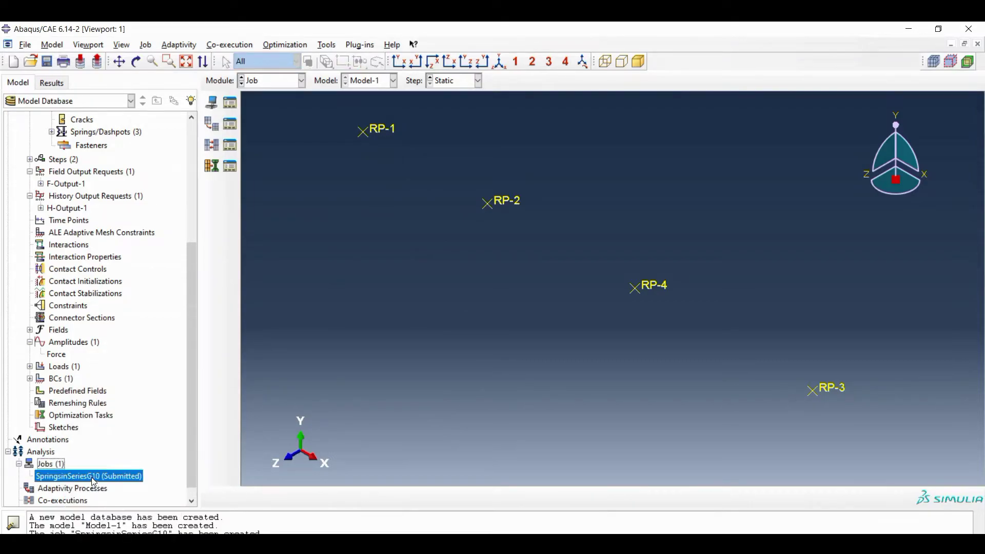
right_click(92, 477)
click(123, 504)
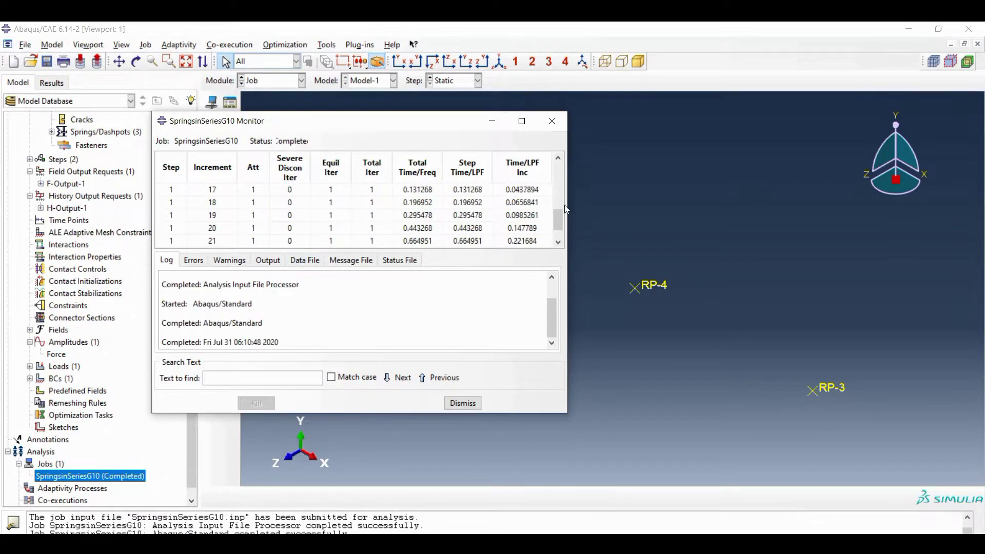
mouse_move(559, 226)
mouse_down()
mouse_move(560, 171)
mouse_move(558, 231)
mouse_up()
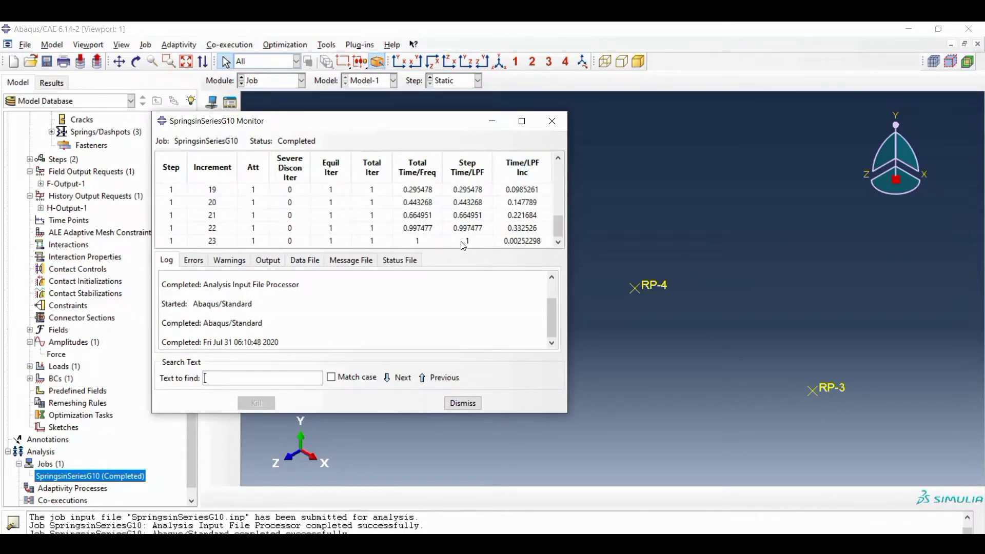
click(461, 404)
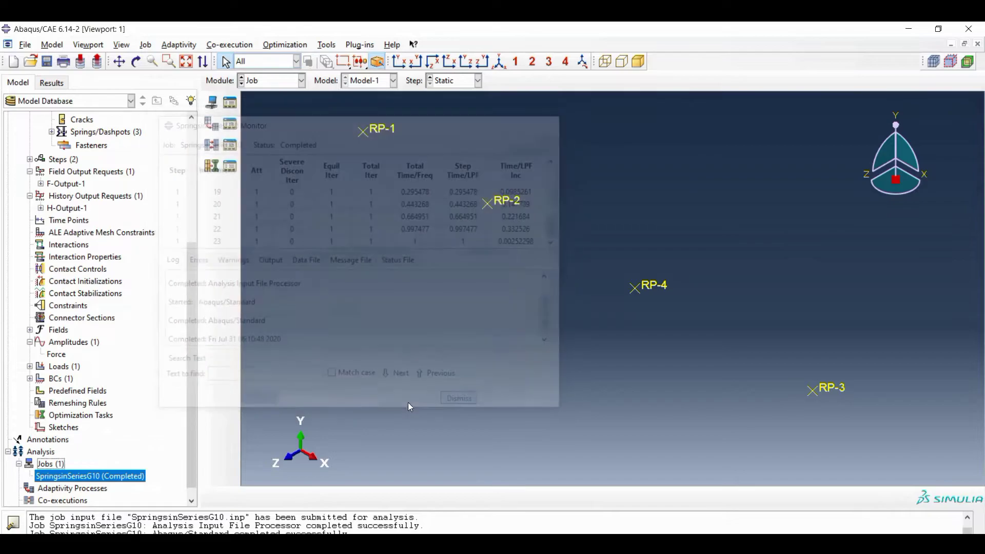
- Open the SpringsinSeriesG10 job results for visualization and show the output database entry
right_click(143, 478)
click(190, 516)
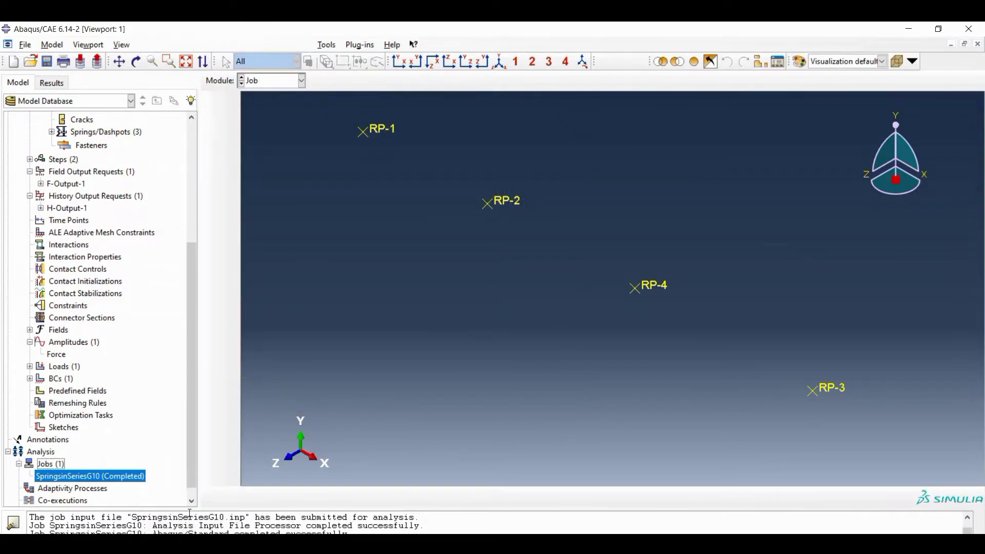
click(8, 136)
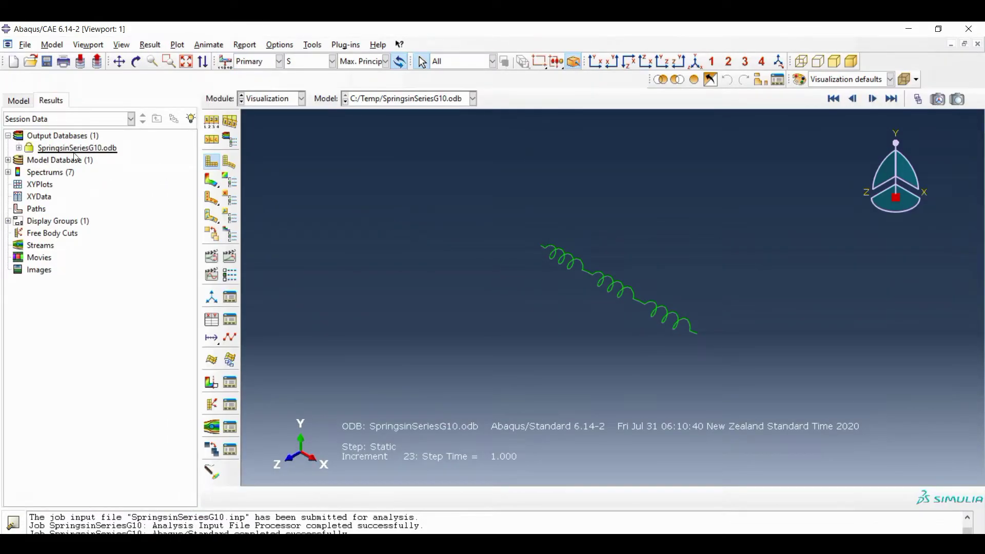
- Plot the displacement magnitude U on the springs in the XY view and animate its time history
click(327, 62)
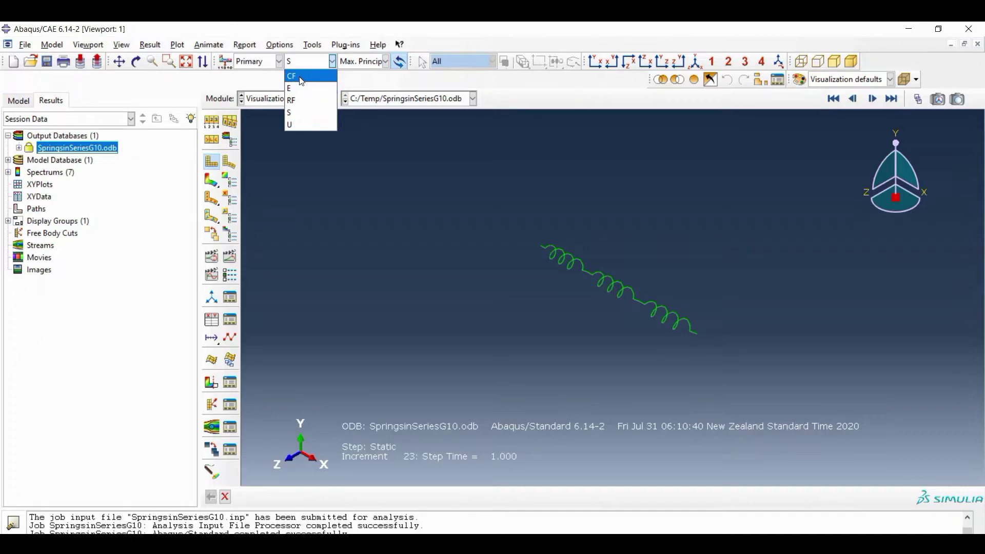
click(298, 124)
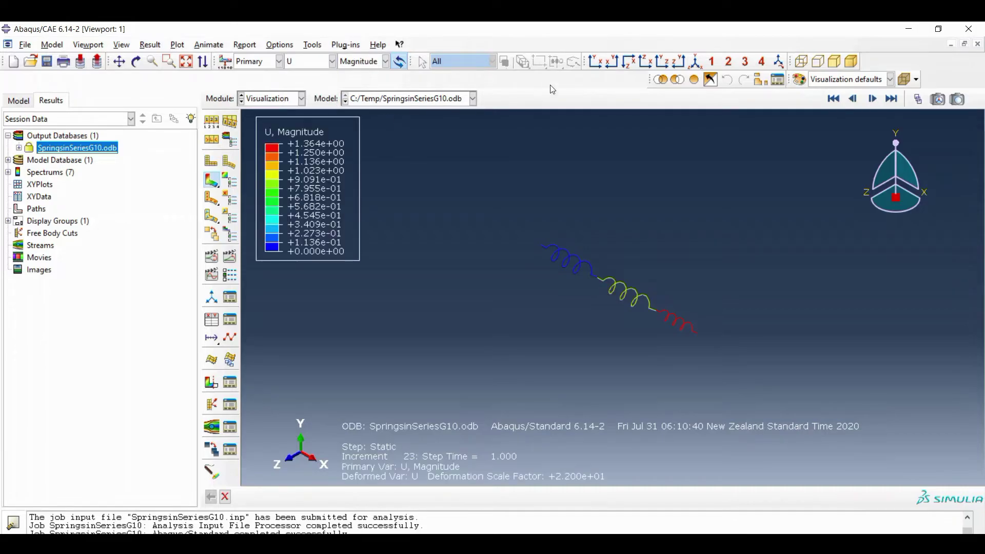
click(595, 62)
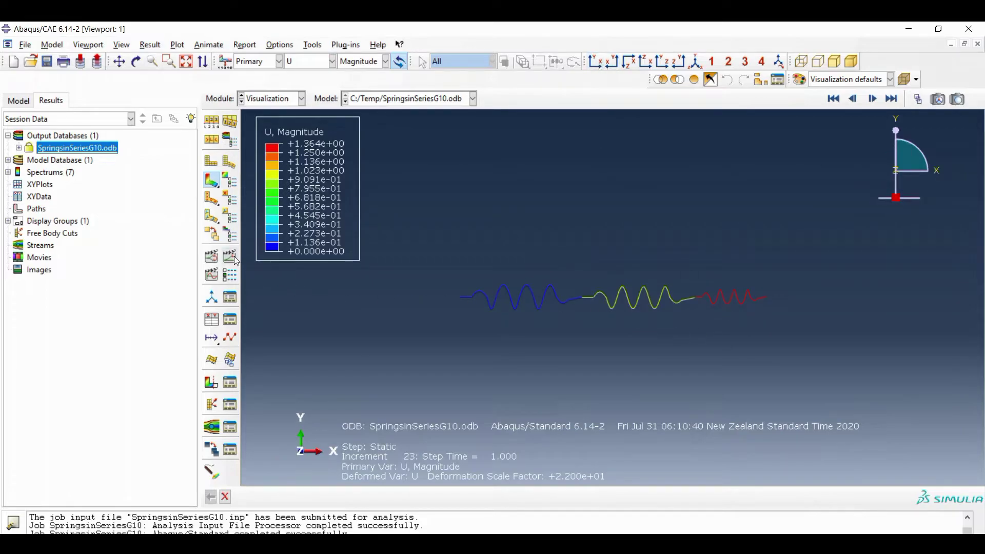
drag(198, 240, 117, 241)
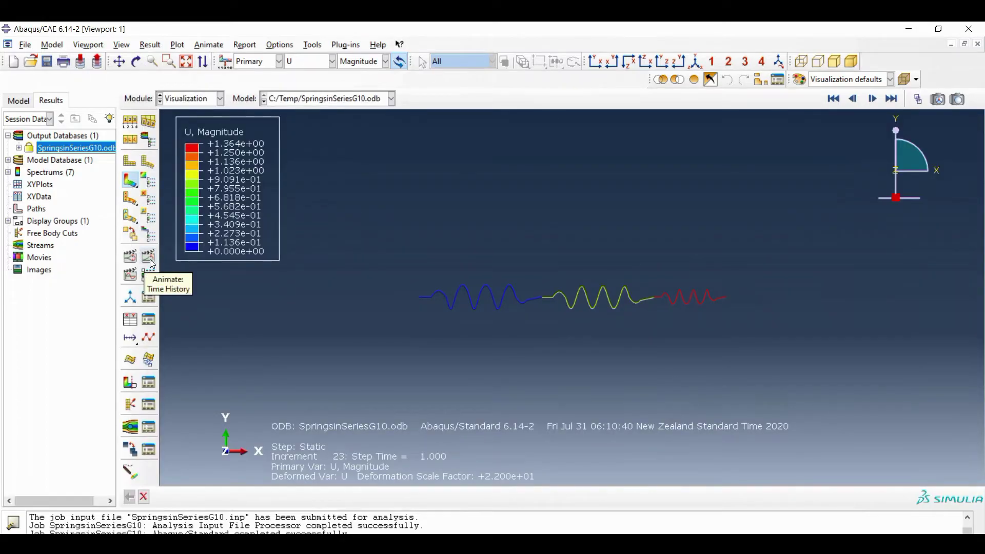
click(152, 264)
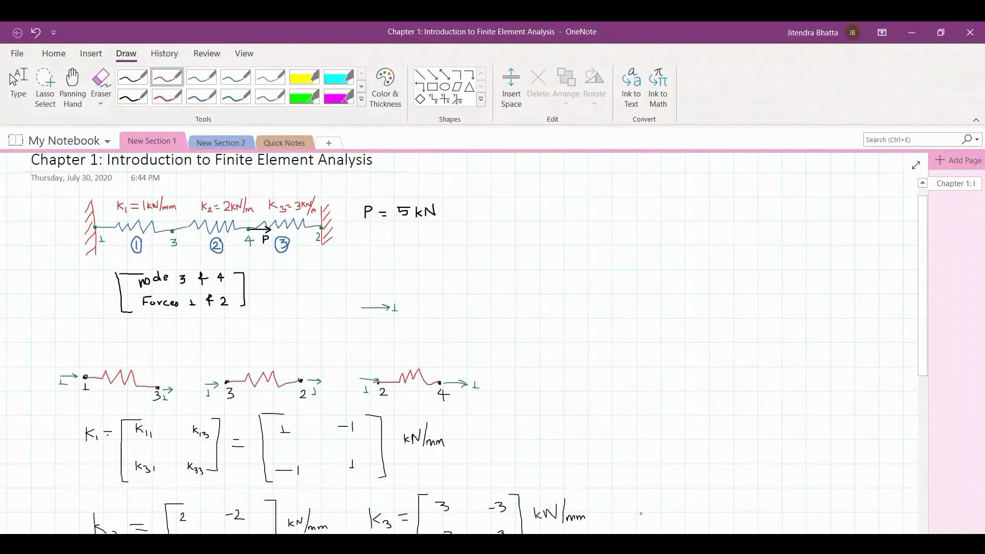
- Slow the looping time-history animation of the springs to a frame rate near the middle of the range
scroll(641, 513, down, 10)
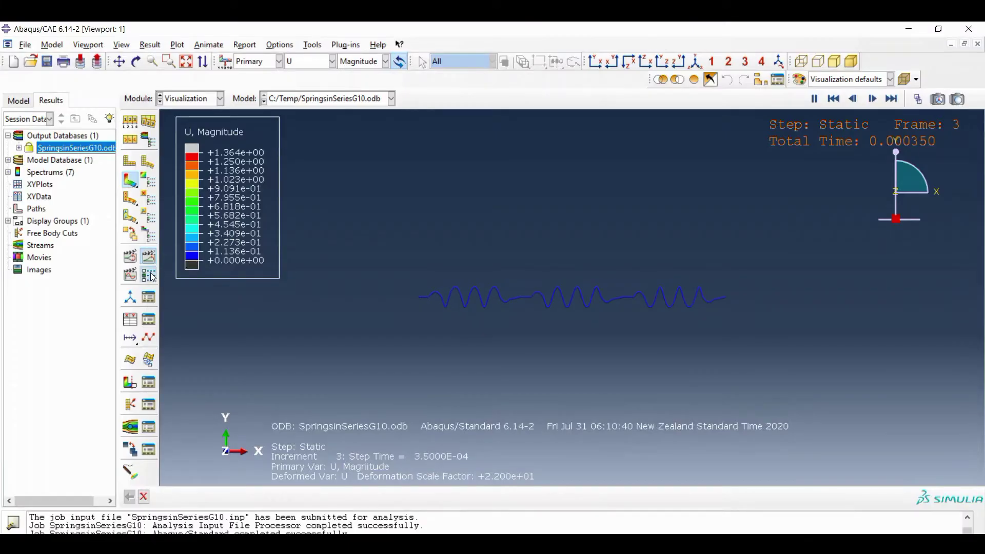
click(149, 274)
click(311, 105)
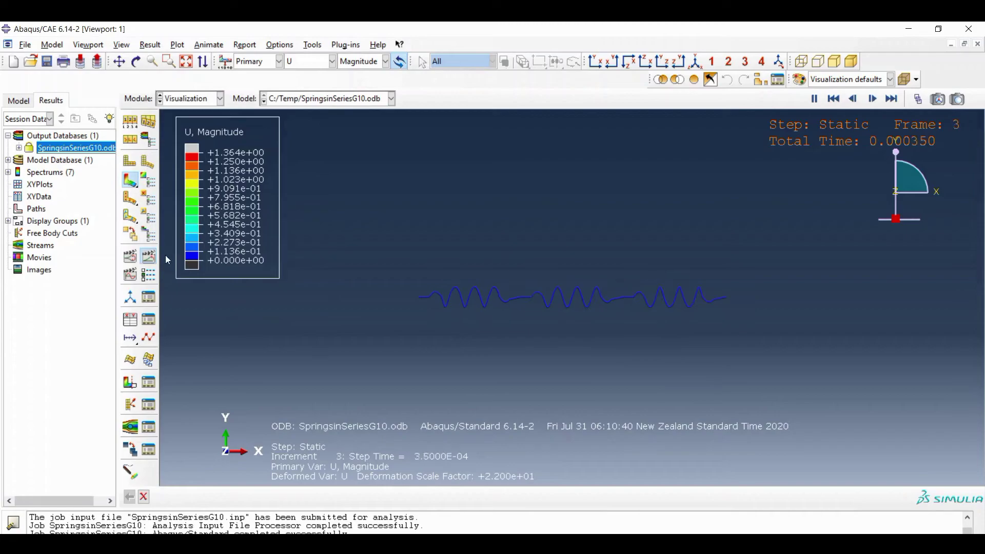
click(149, 277)
drag(304, 209, 199, 217)
click(216, 314)
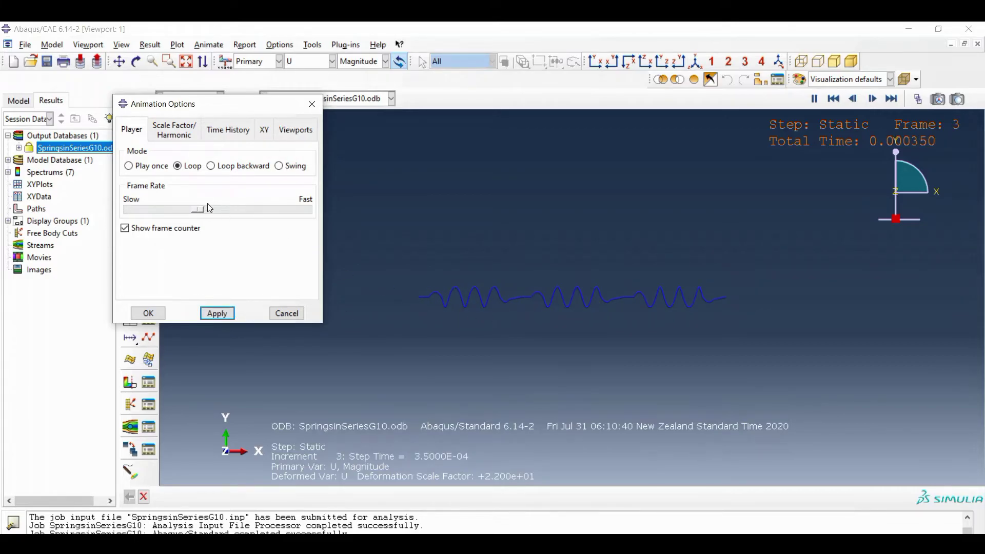
drag(198, 210, 227, 210)
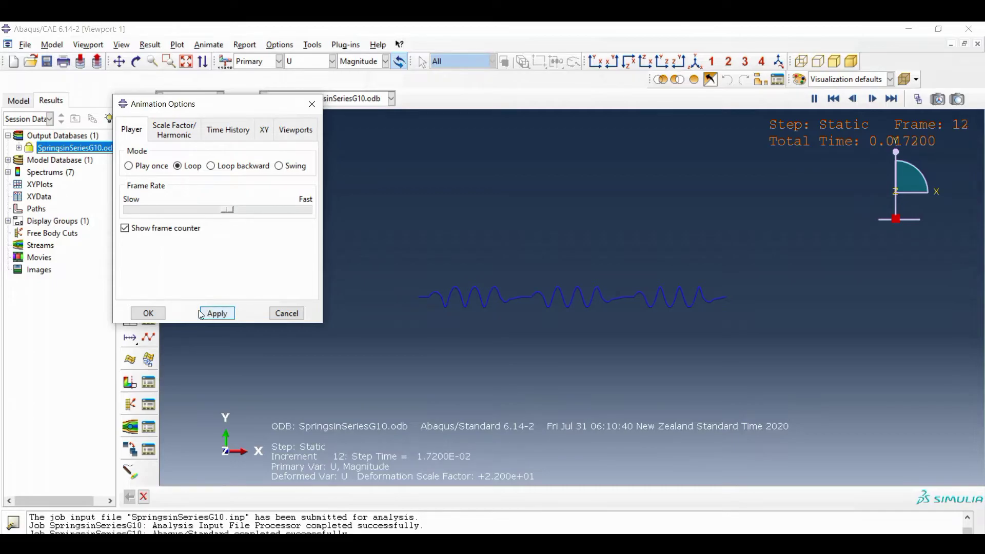
click(148, 313)
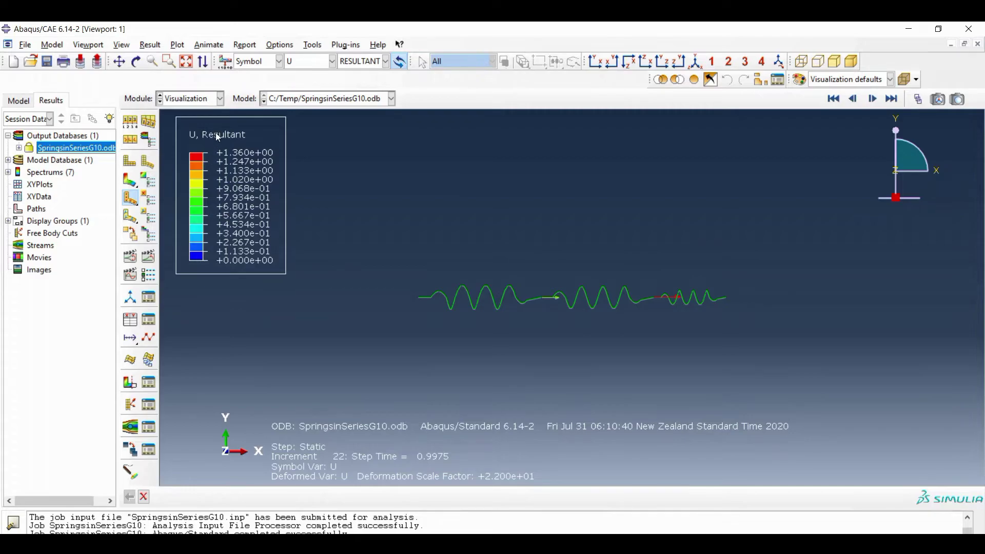
- Plot the displacement resultant U as symbols on the deformed springs, animate its time history and stop at the last frame
click(136, 182)
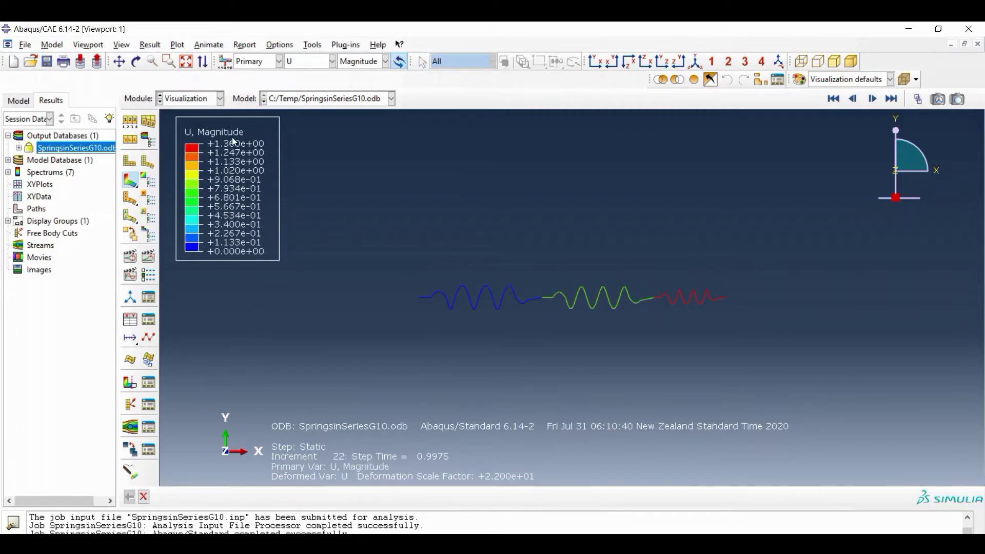
click(131, 198)
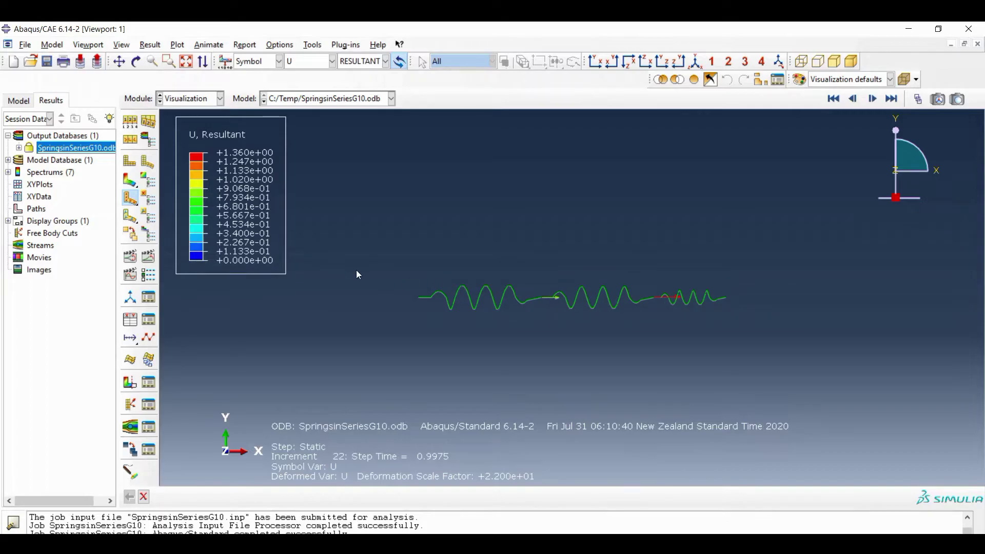
click(148, 256)
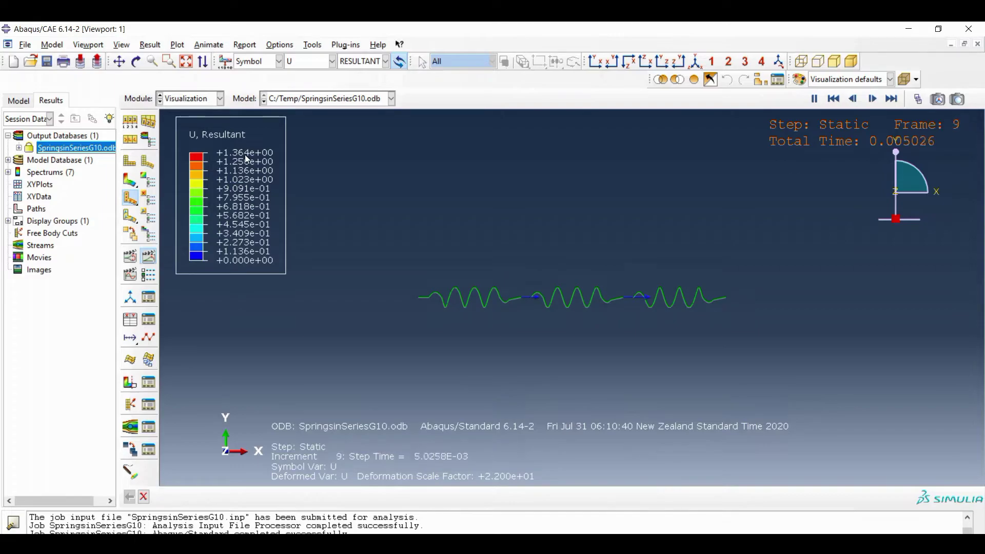
click(893, 104)
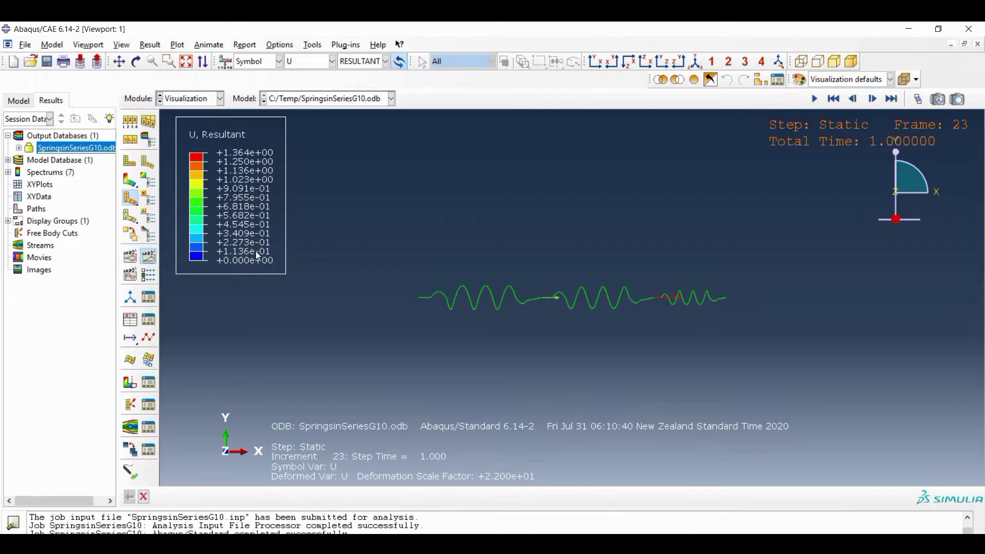
- Set up XY data extraction from ODB field output with Unique Nodal position and the spatial displacement component U1
click(135, 321)
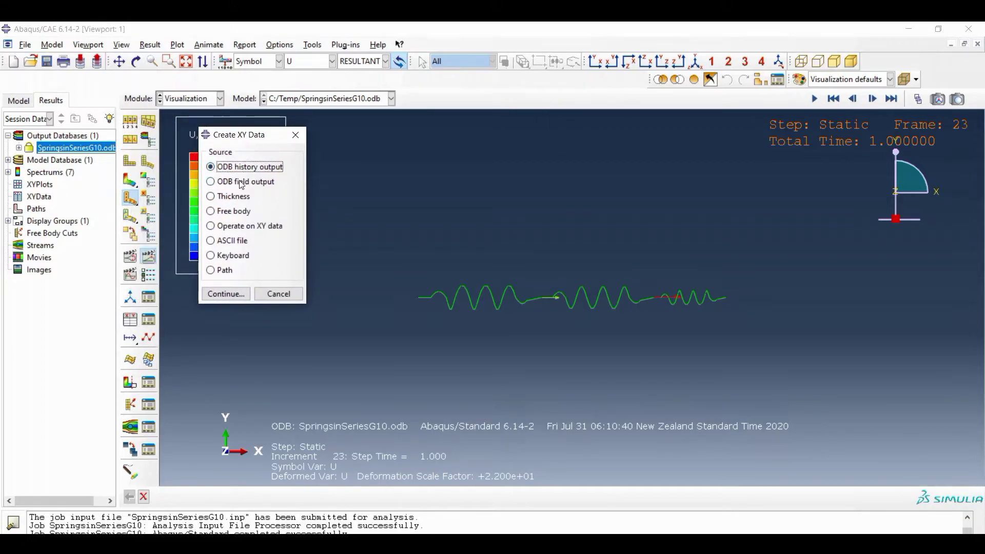
click(245, 182)
click(230, 295)
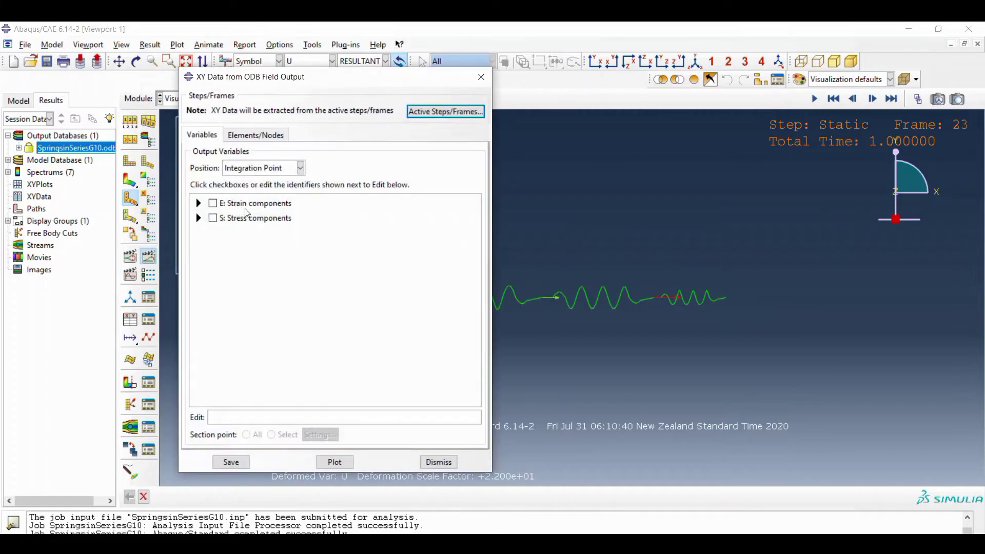
click(257, 168)
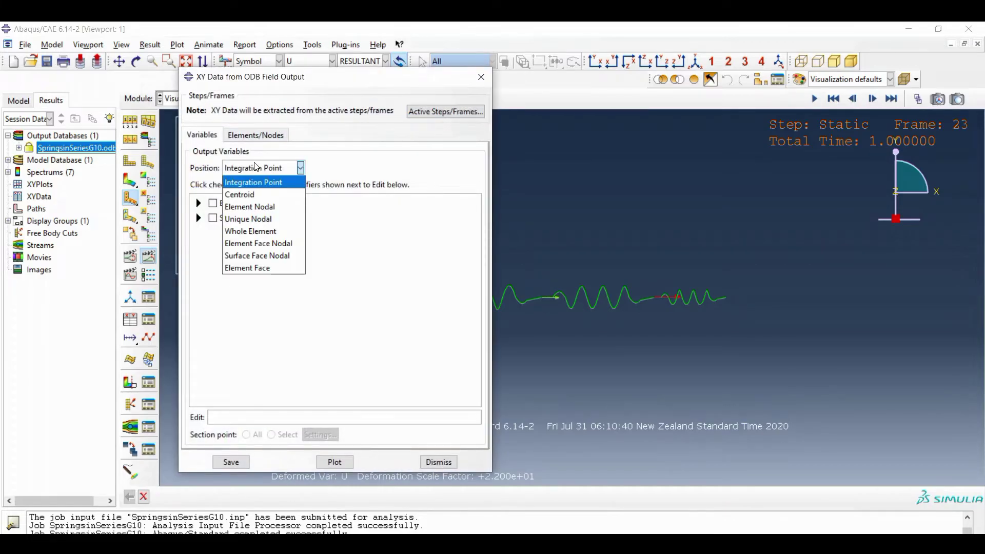
click(248, 219)
click(199, 263)
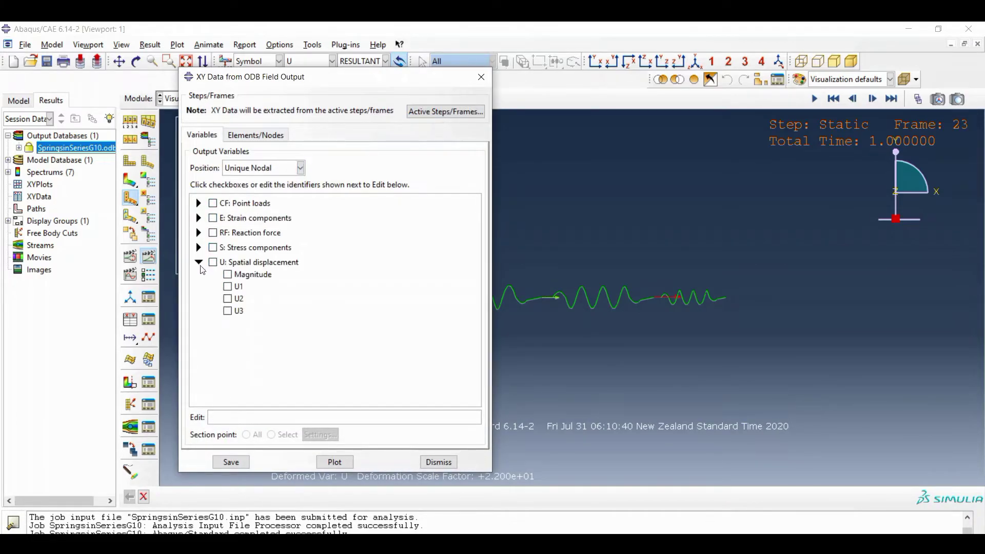
drag(340, 78, 230, 65)
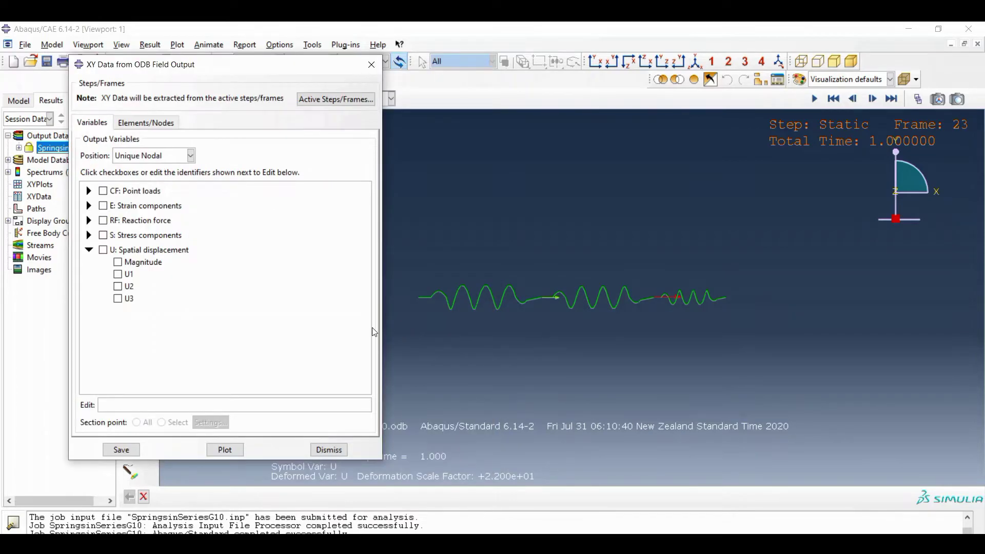
click(119, 275)
- Pick the node joining the first and second springs and save its U1 displacement as XY data
click(155, 128)
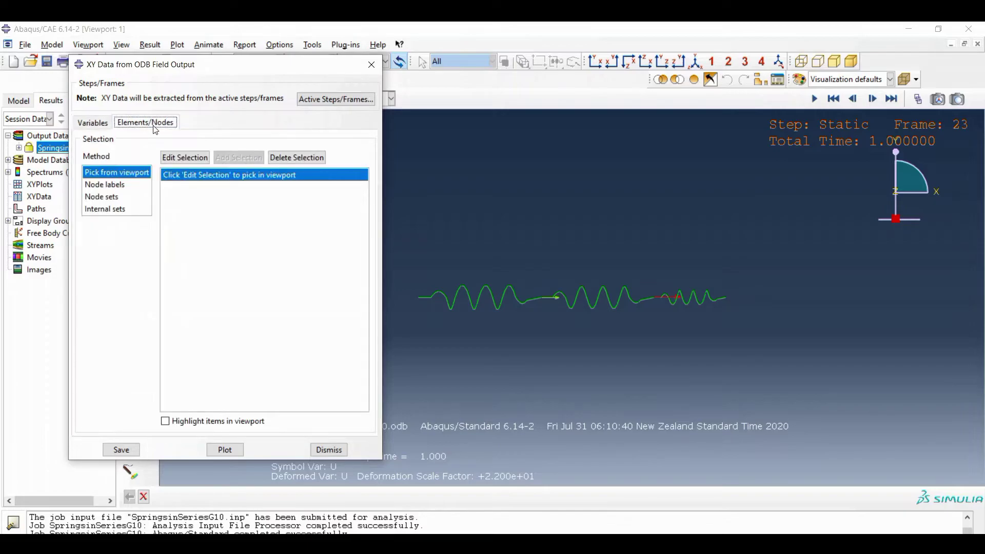
click(185, 160)
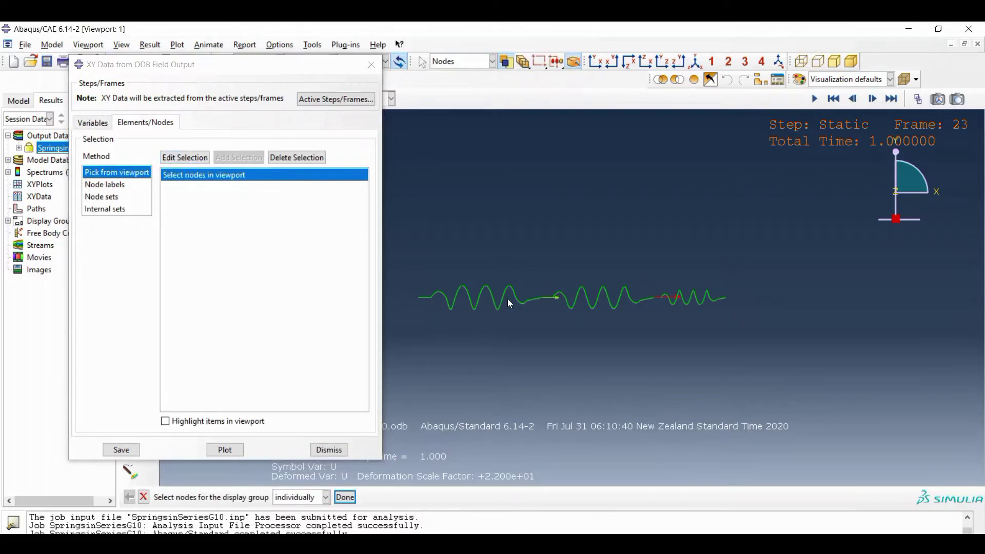
click(542, 298)
click(122, 450)
click(188, 294)
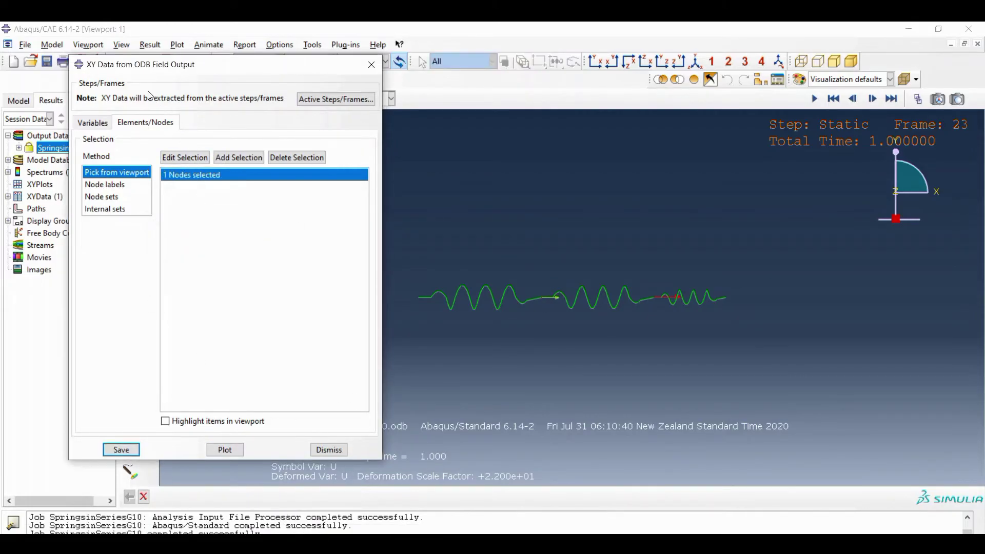
- Inspect the saved U1 data table and rename the XY data set as Point3_displacement
drag(154, 67, 265, 74)
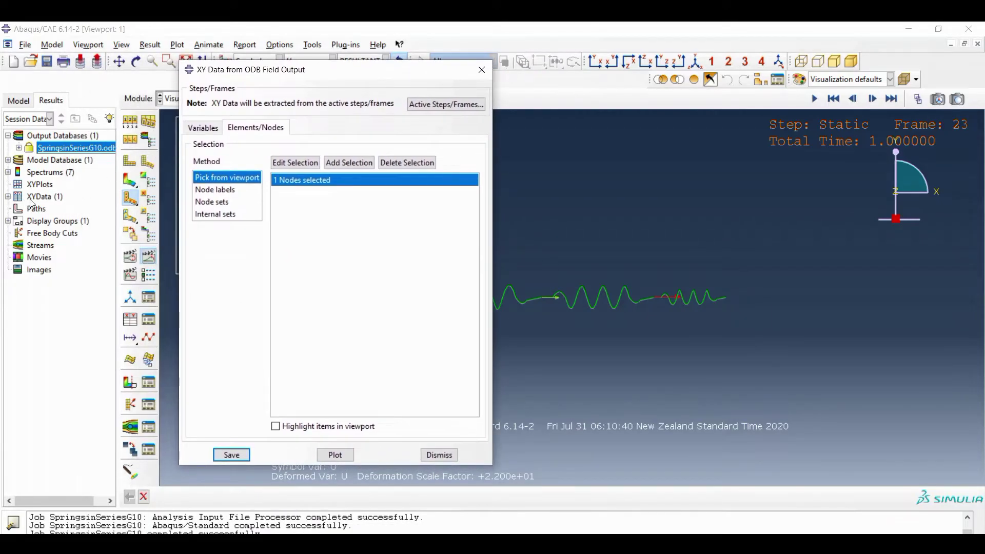
click(7, 197)
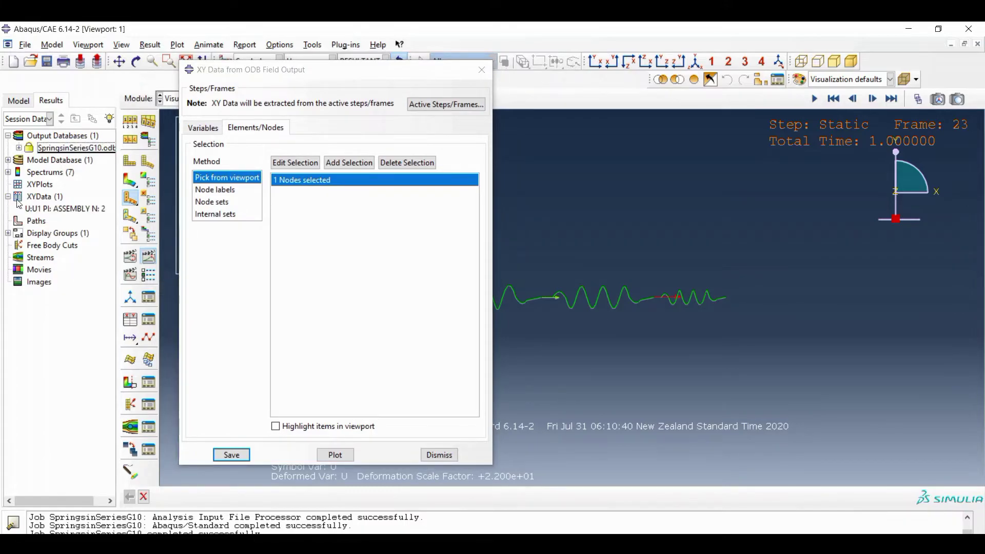
click(44, 210)
right_click(45, 209)
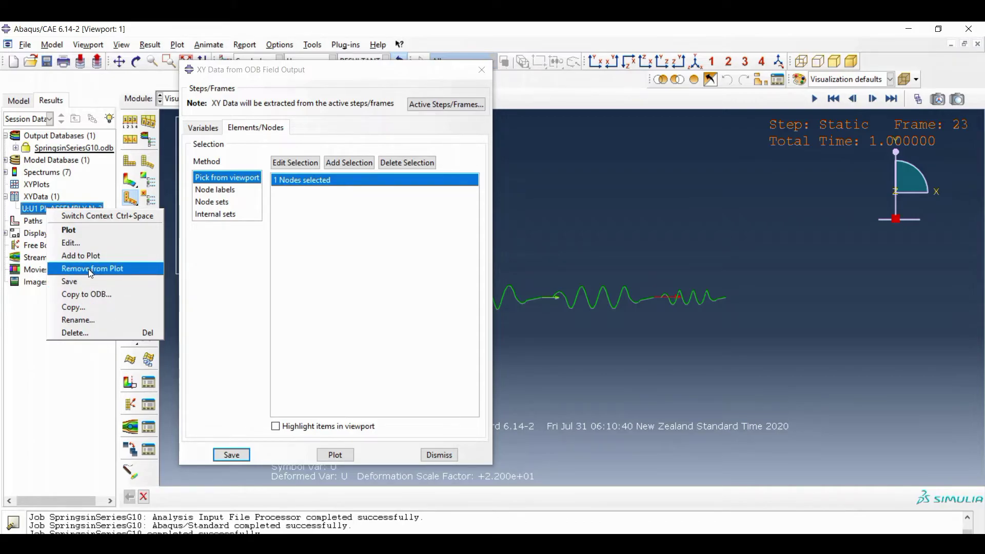
click(81, 245)
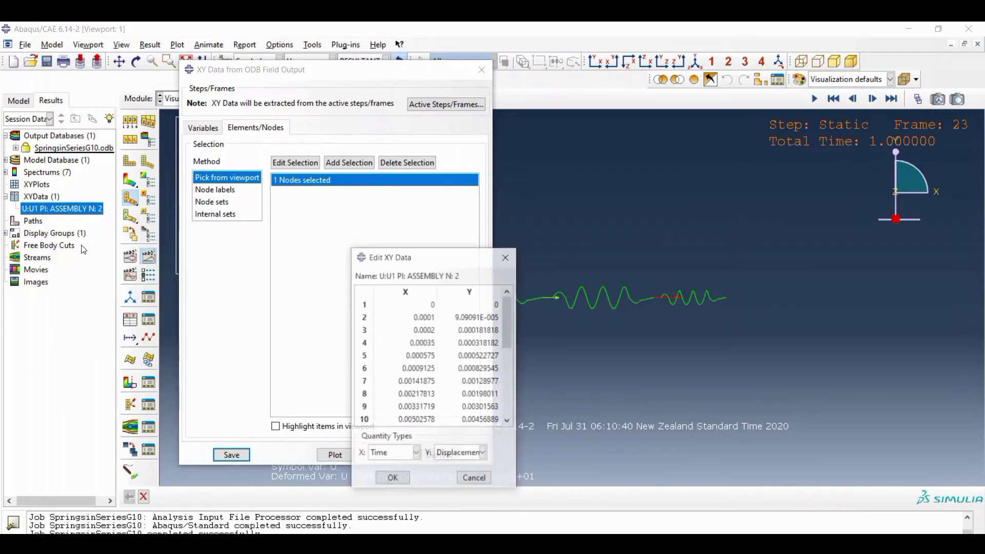
click(508, 255)
right_click(77, 206)
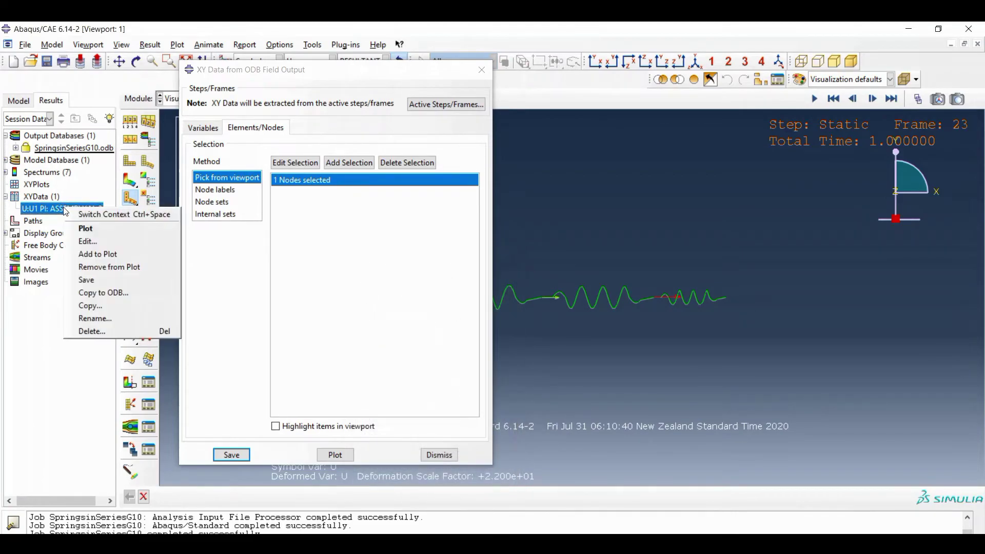
click(98, 319)
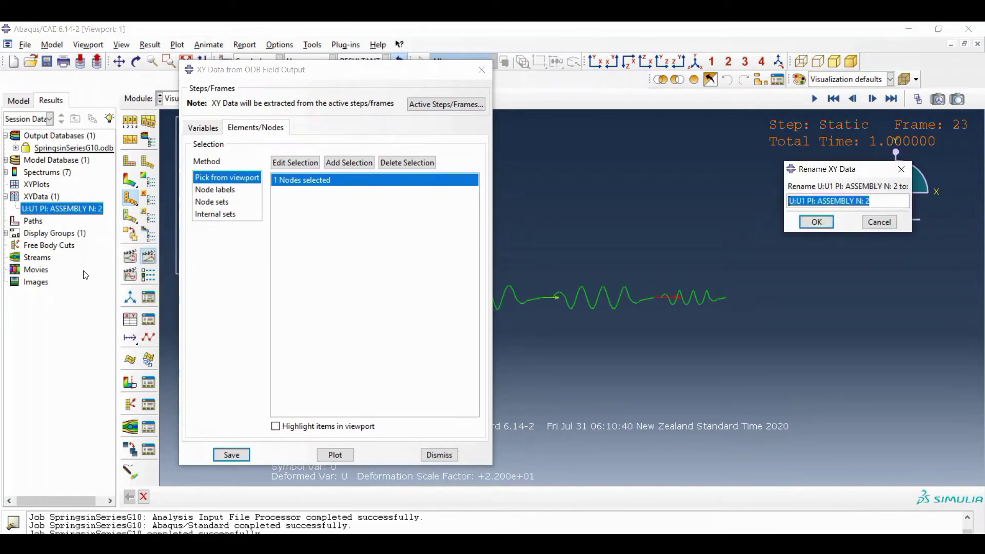
text(Point)
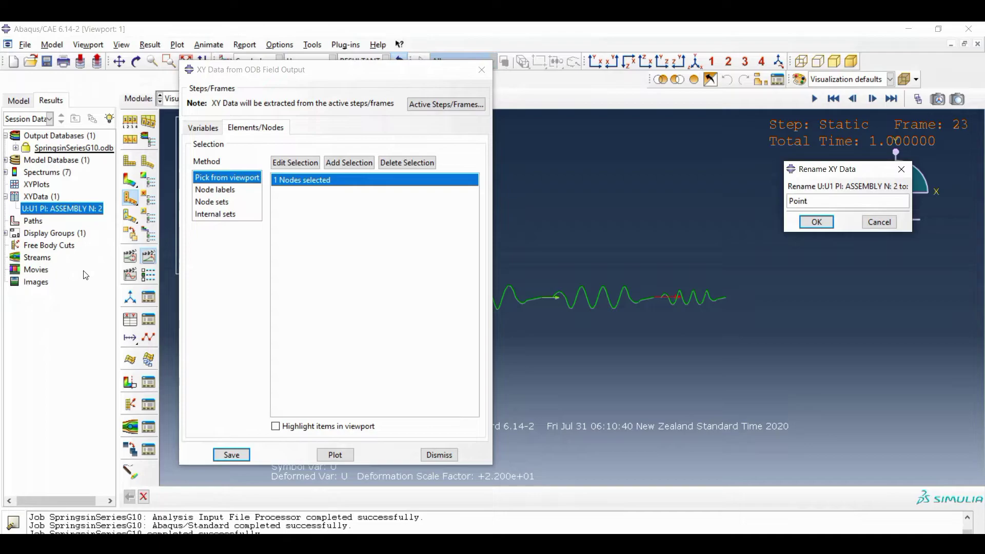
text(3_displacement)
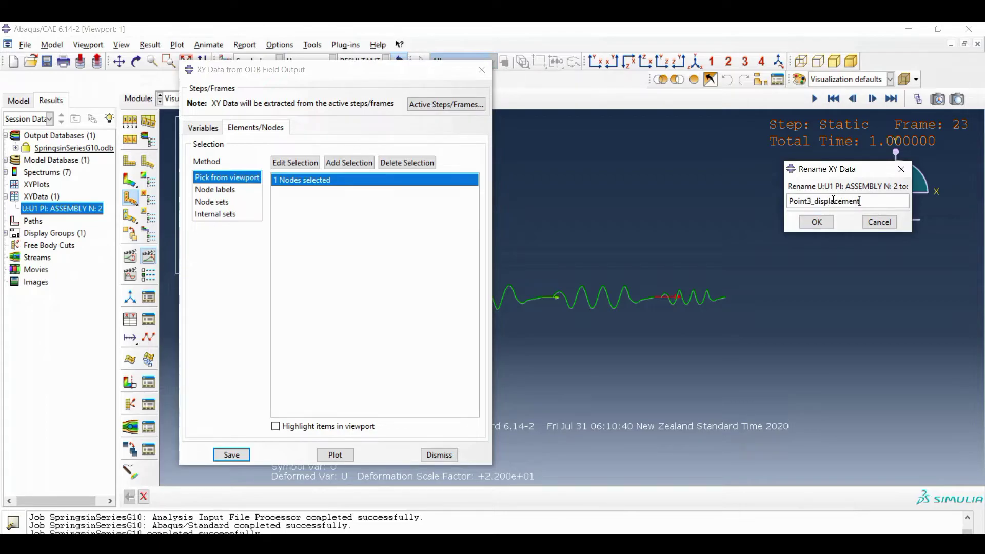
click(816, 221)
- Save U1 XY data for the node joining the second and third springs and rename it Point4_displacement
click(297, 163)
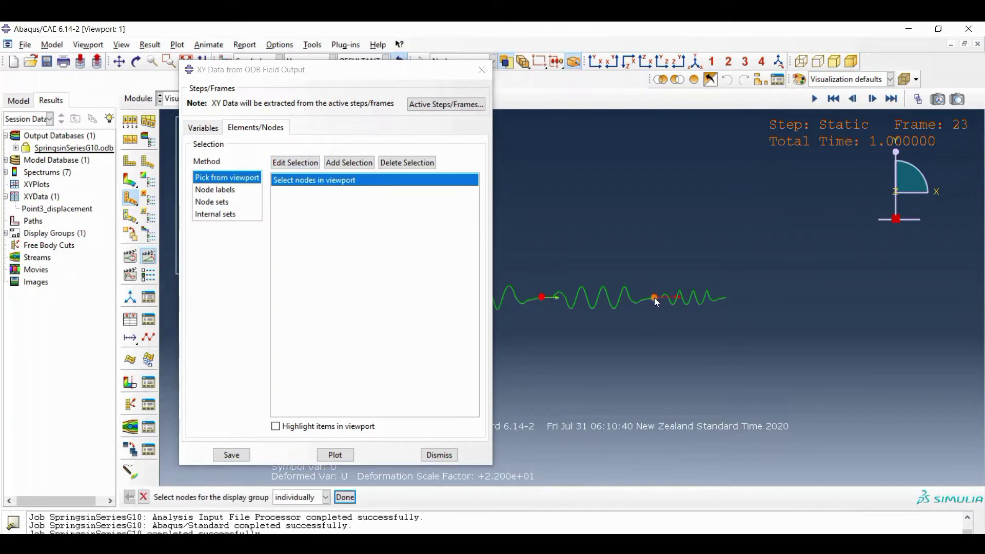
click(232, 455)
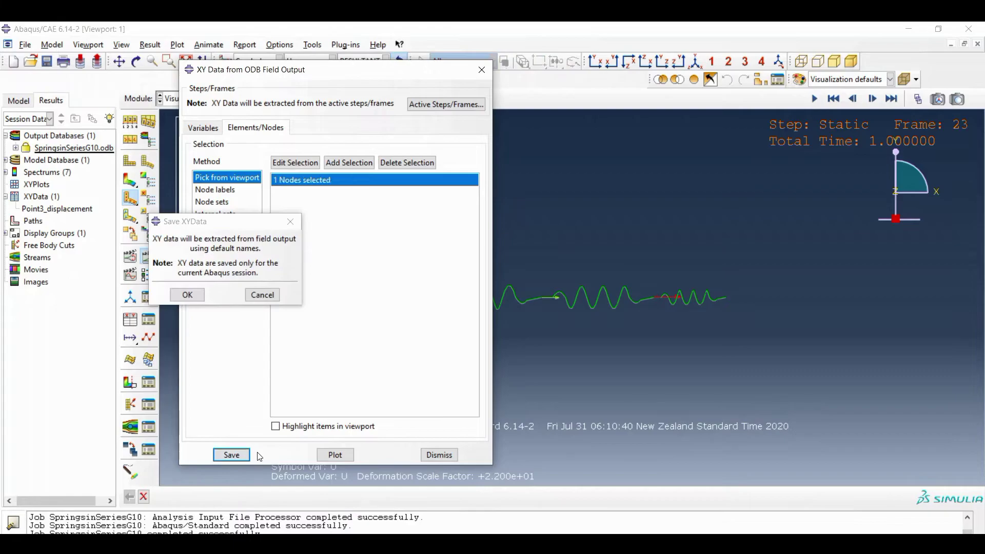
click(194, 298)
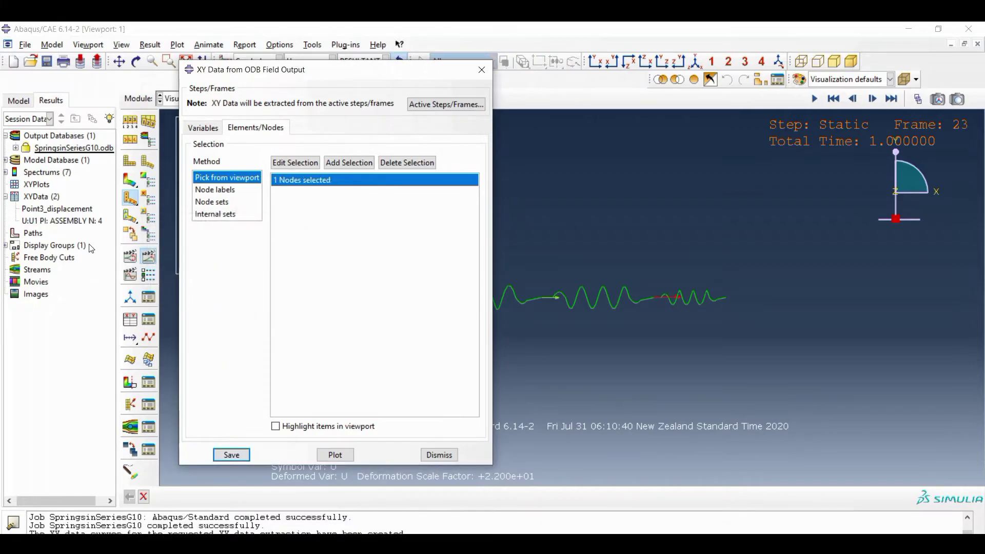
right_click(80, 221)
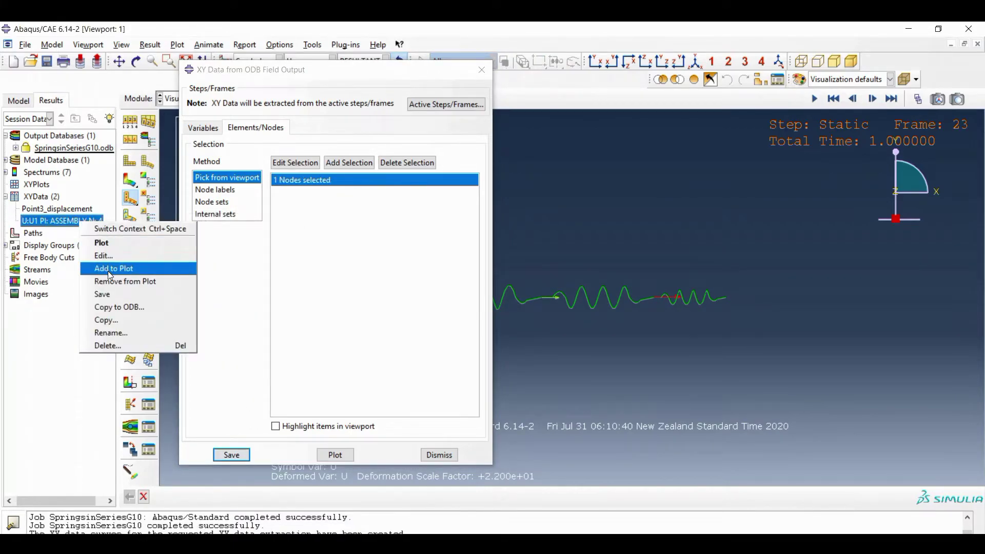
click(121, 333)
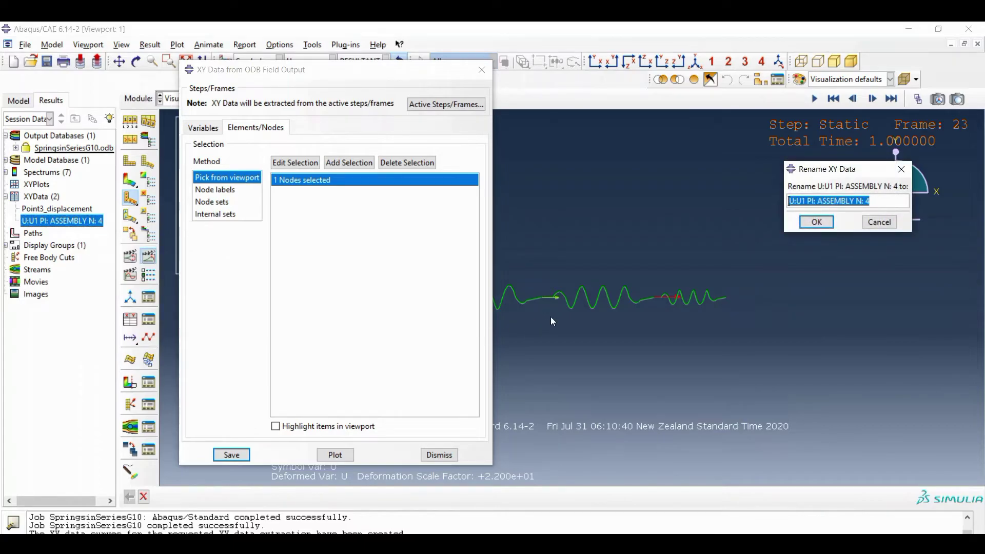
text(Point4)
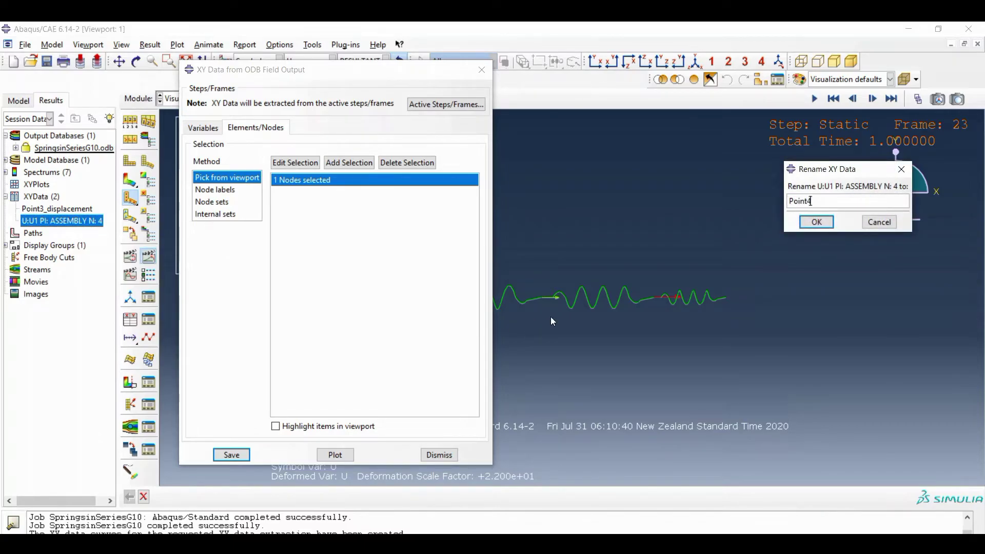
text(_displacement)
click(817, 222)
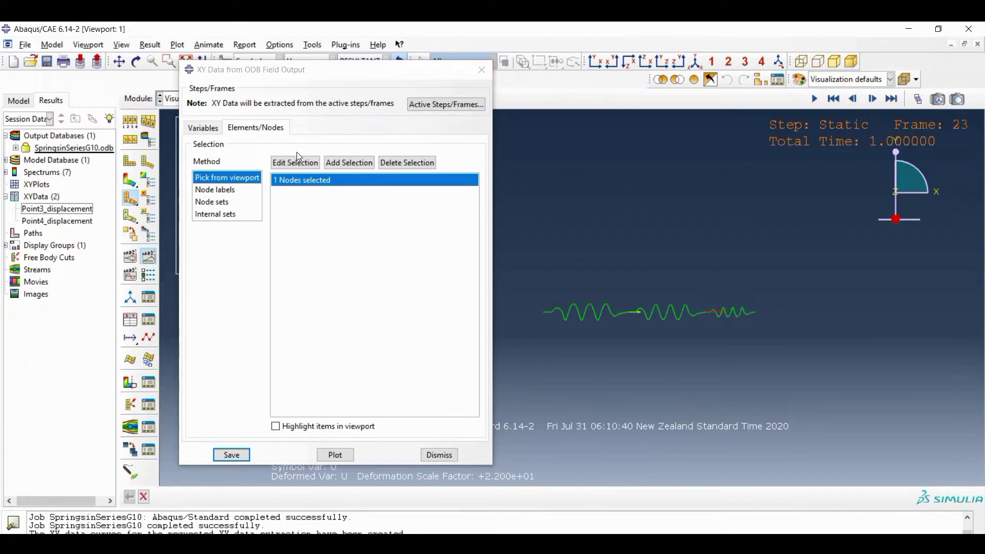
- Change the extracted output variable from spatial displacement to the reaction force component RF1
click(204, 128)
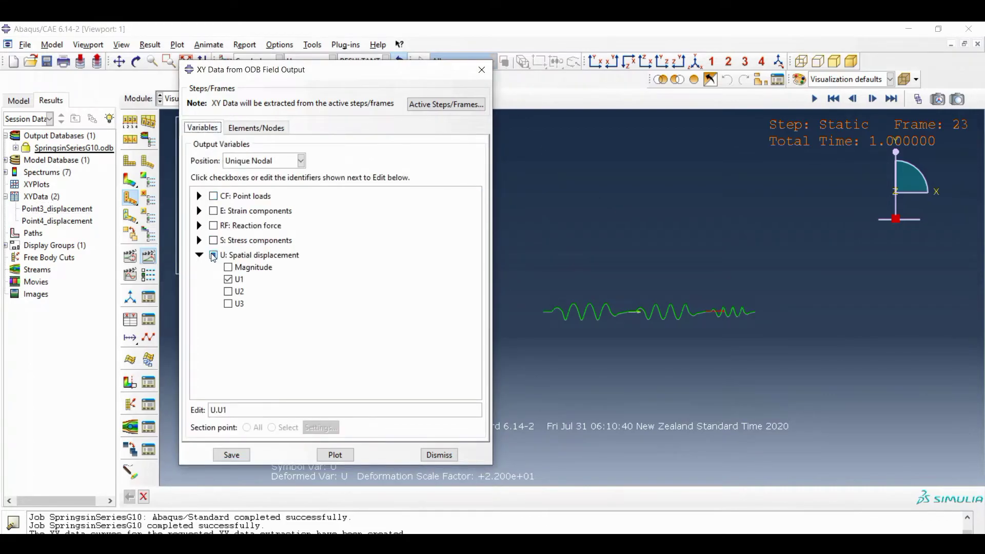
click(213, 255)
click(200, 256)
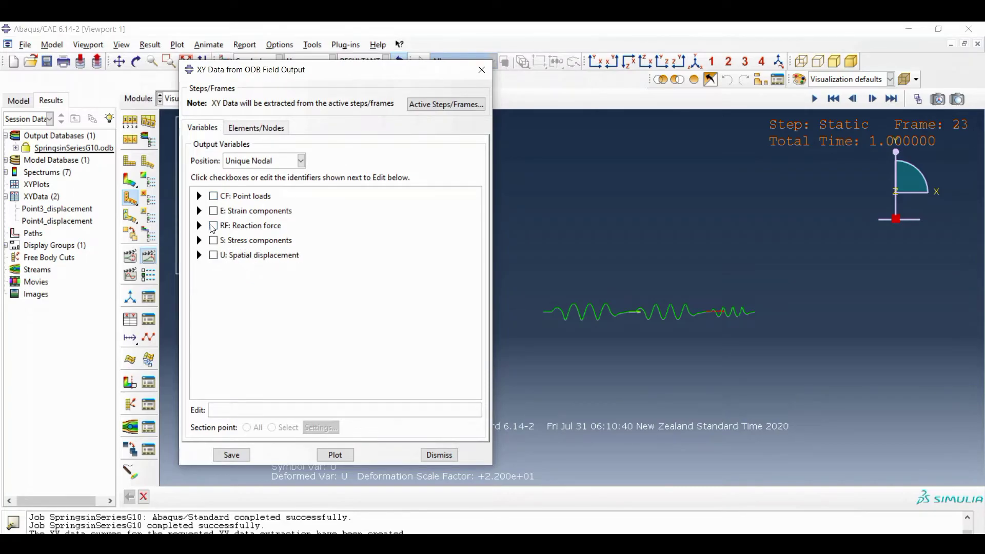
click(200, 225)
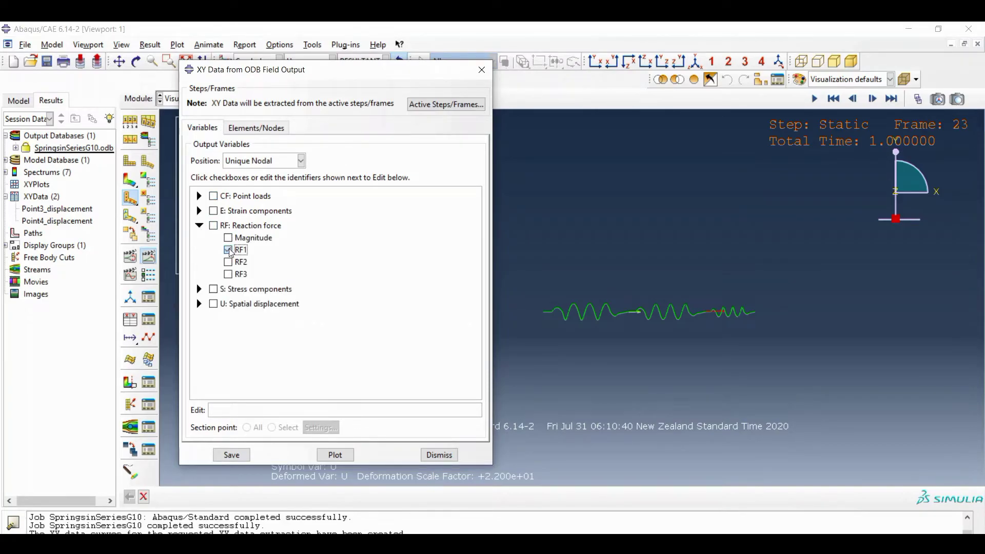
click(228, 250)
- Save RF1 XY data for the node joining the first and second springs and rename it Point3_Force
click(252, 128)
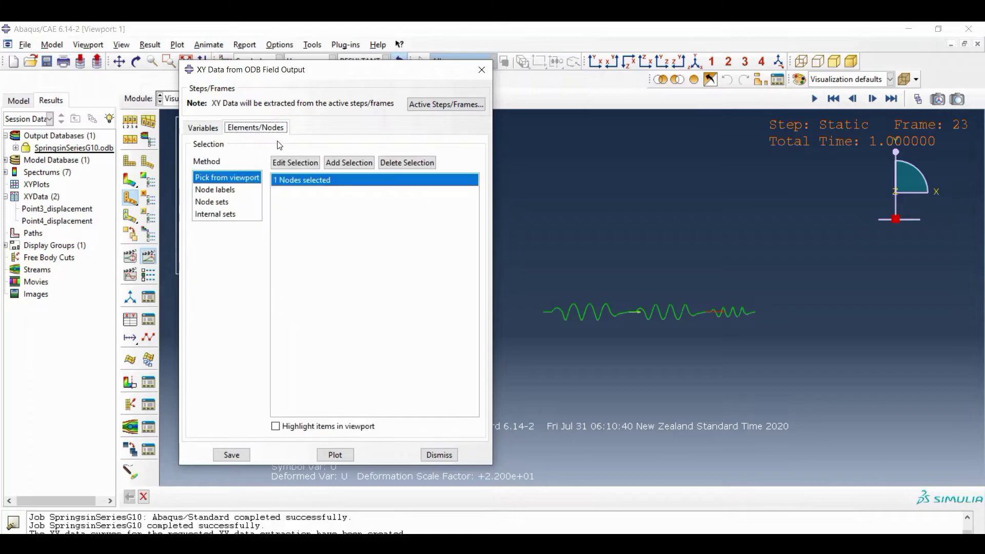
click(295, 162)
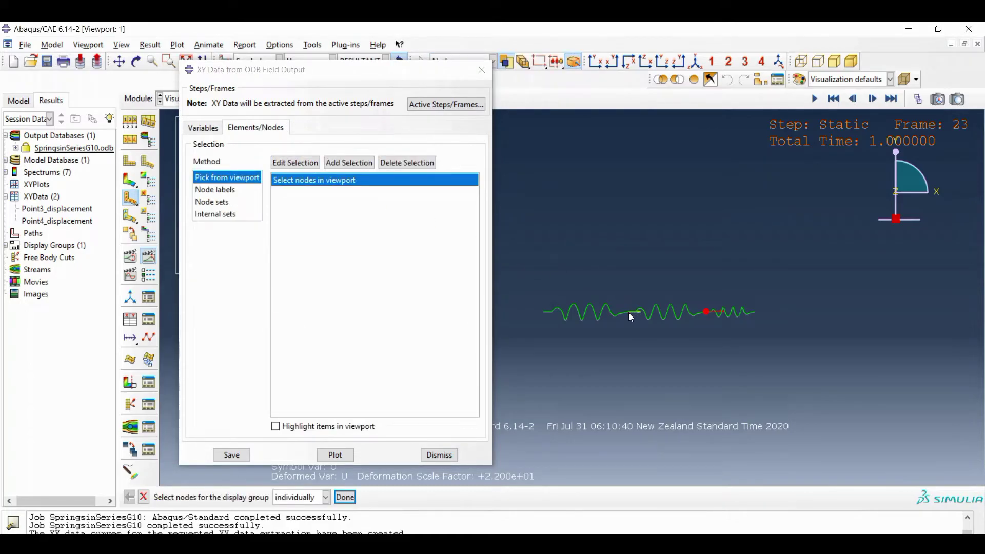
click(231, 455)
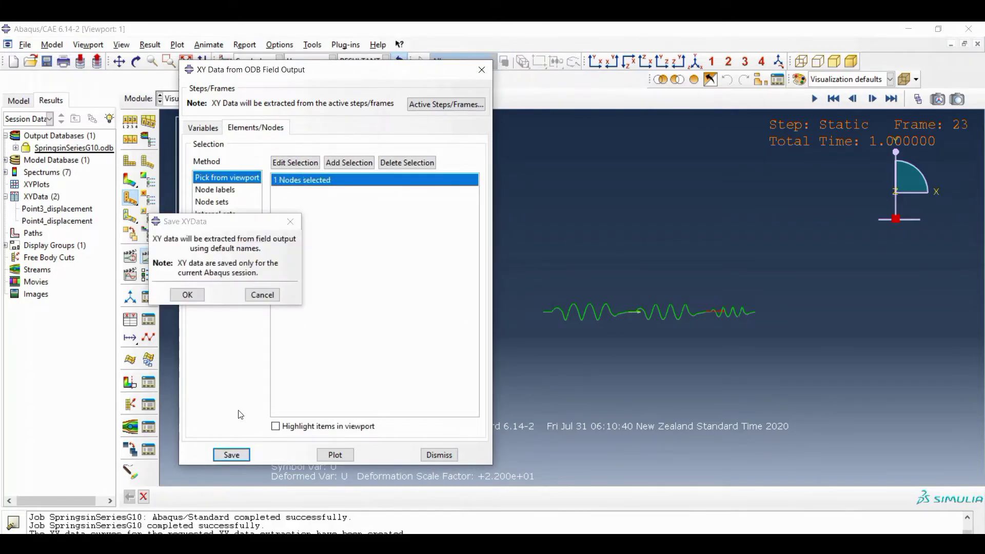
click(191, 294)
right_click(68, 232)
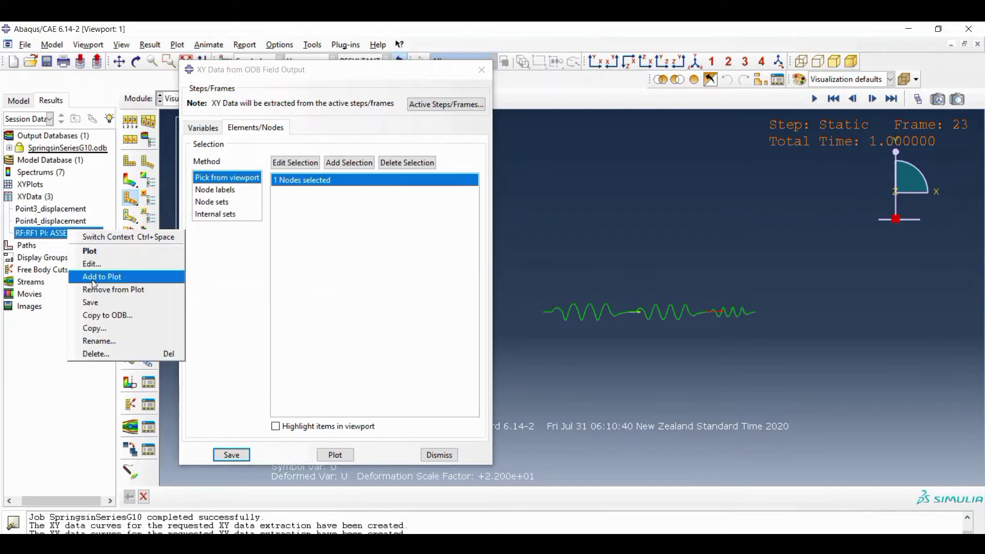
click(103, 340)
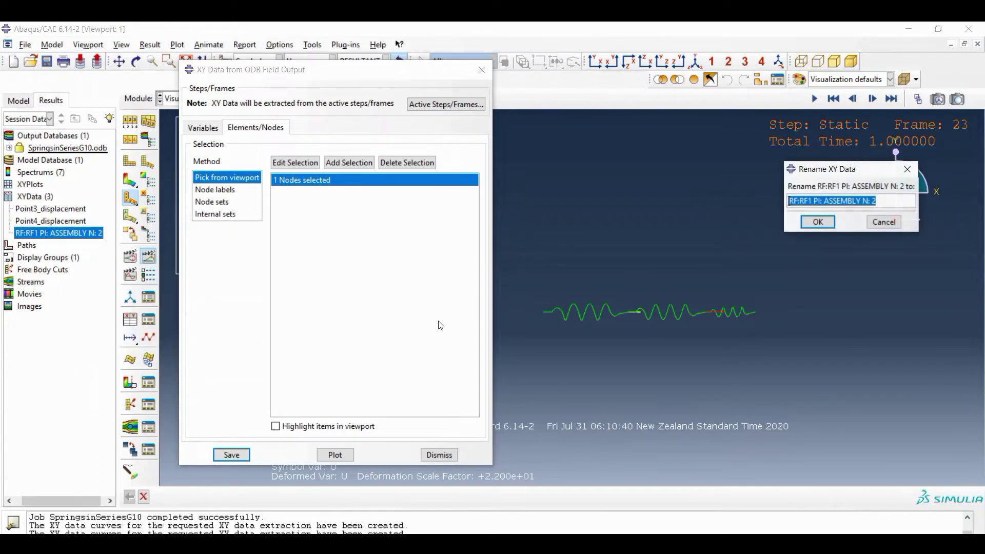
text(Roint)
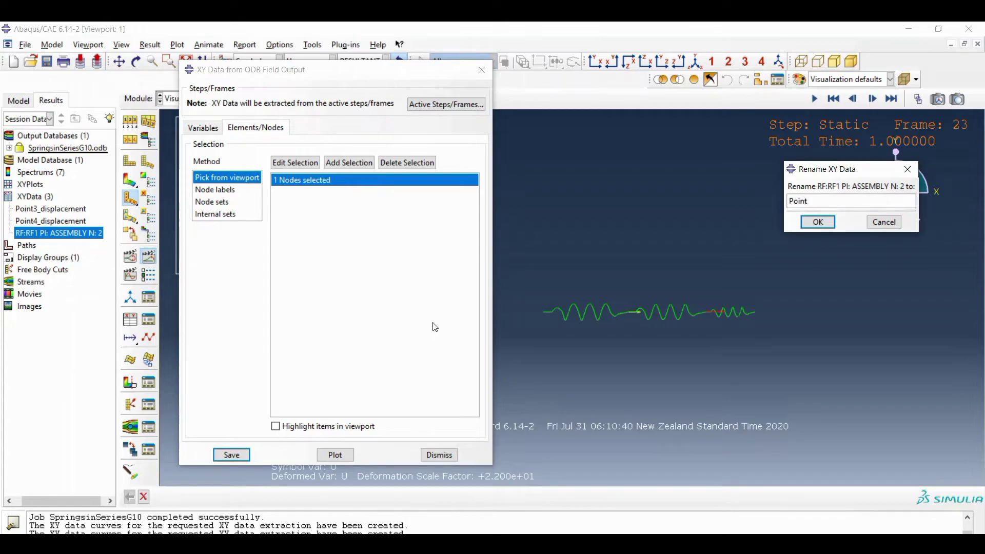
text(3_Force)
click(819, 222)
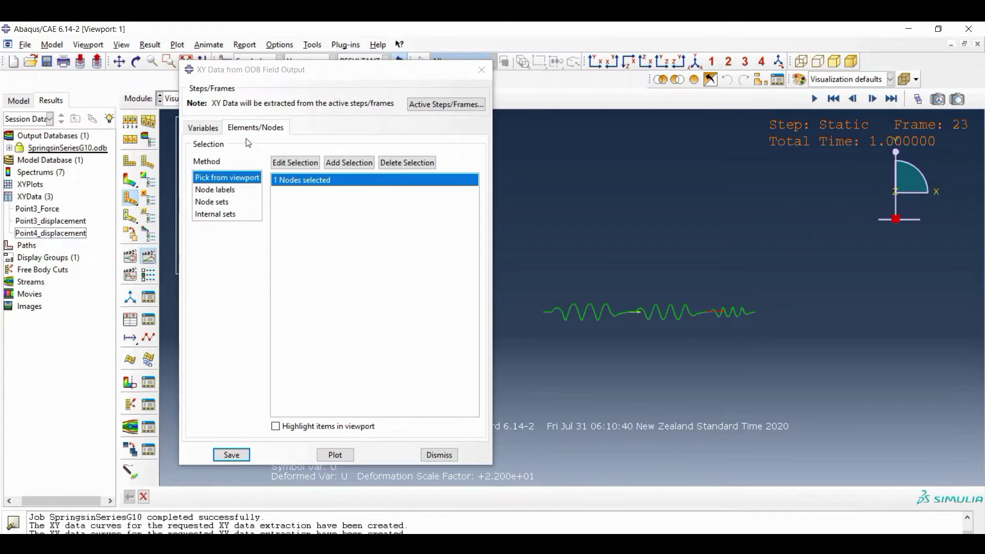
- Save RF1 XY data for the free end node of the third spring and rename it Point2_Force
click(295, 163)
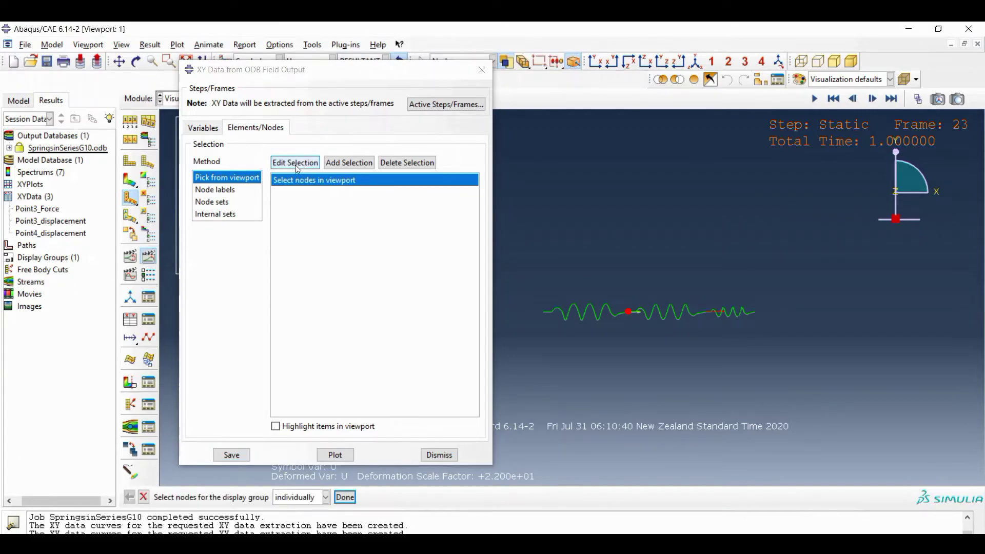
click(706, 313)
click(755, 312)
click(231, 455)
click(189, 294)
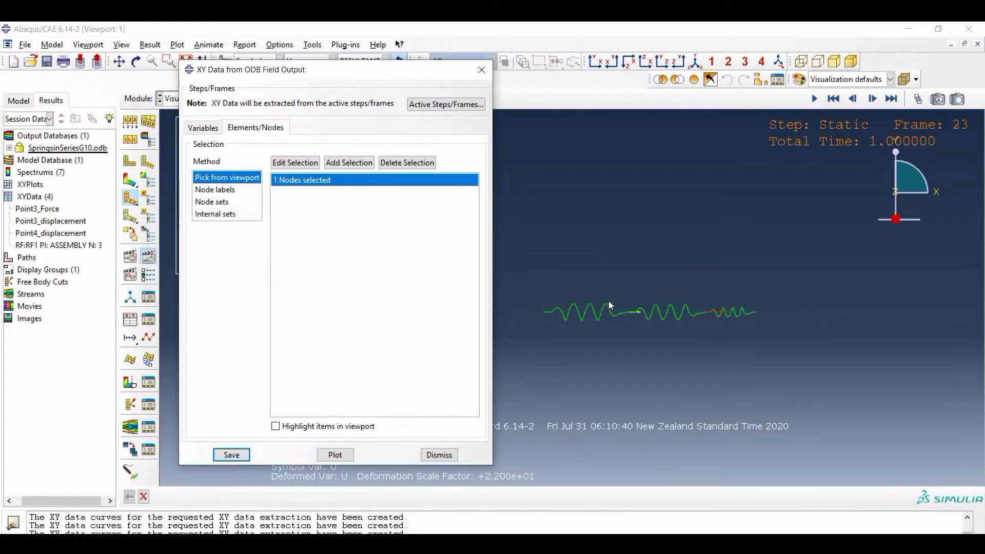
right_click(48, 246)
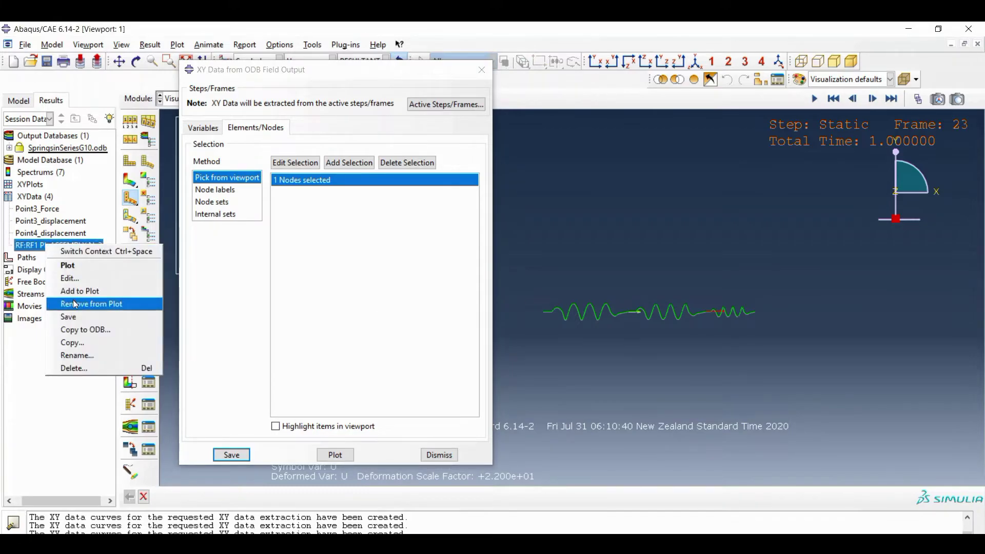
click(77, 355)
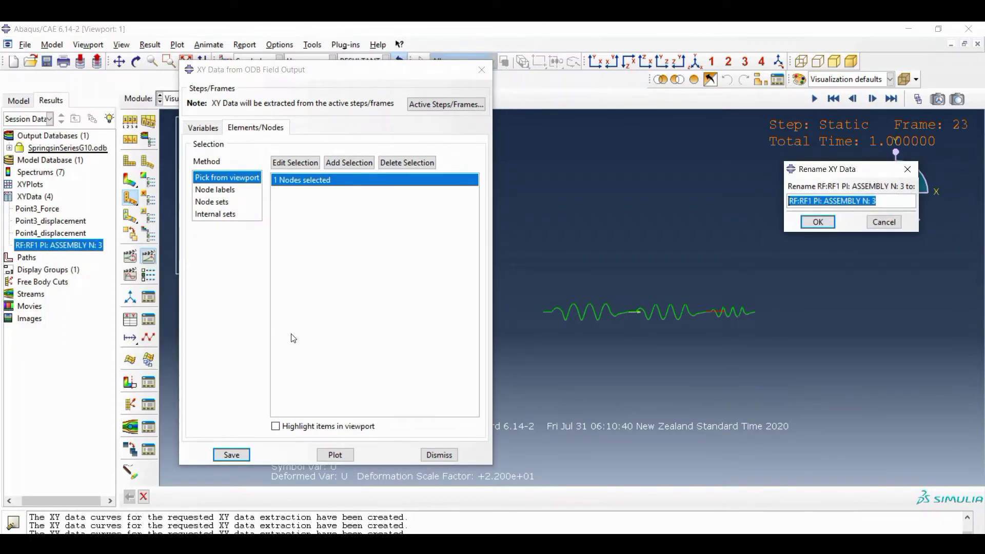
text(Point2)
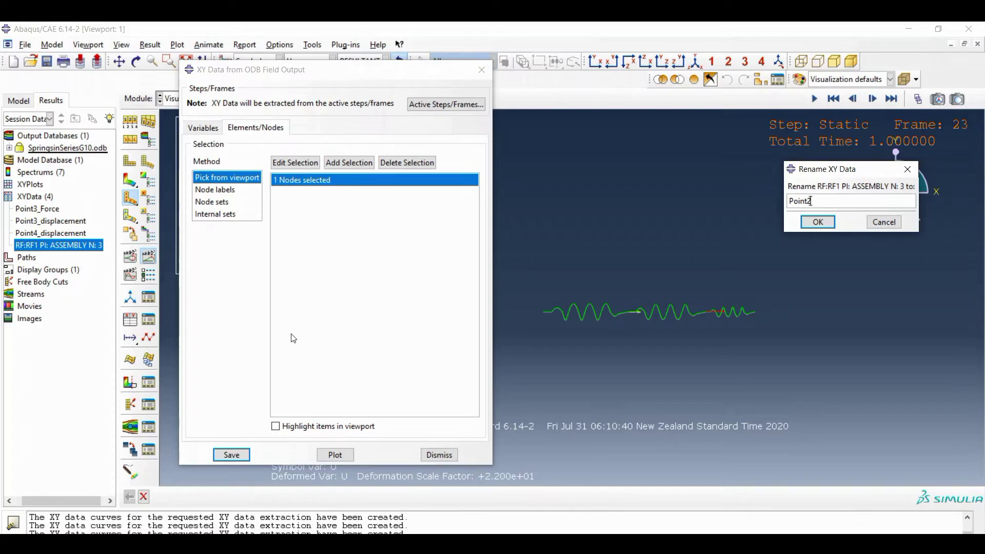
text(_Force)
click(818, 222)
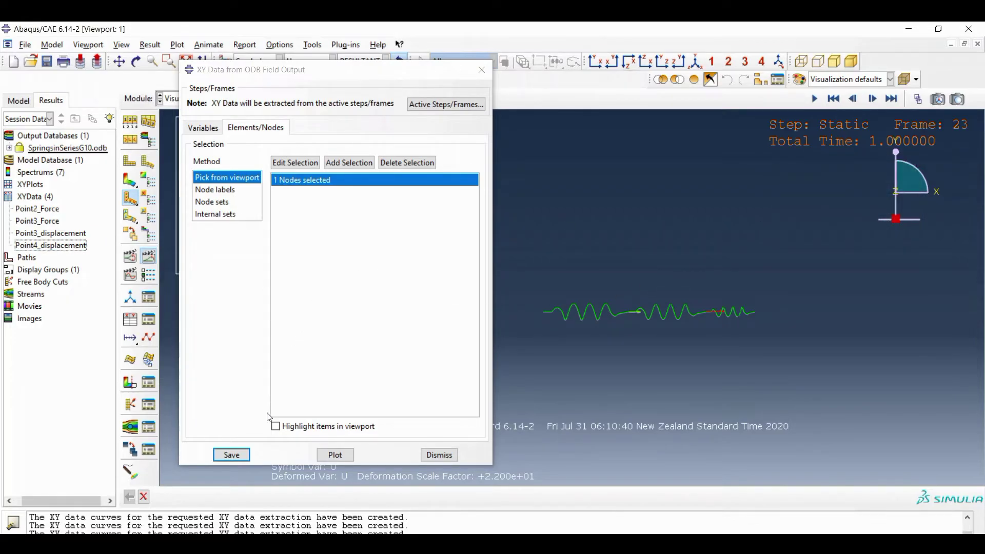
- Save RF1 XY data for the outer end node of the first spring and rename it Point1_Force
click(295, 163)
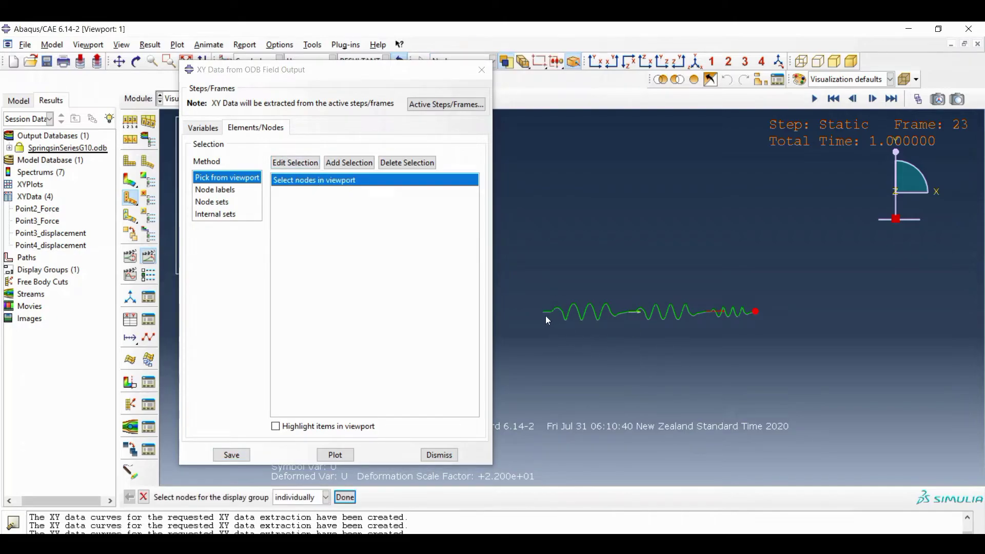
click(231, 455)
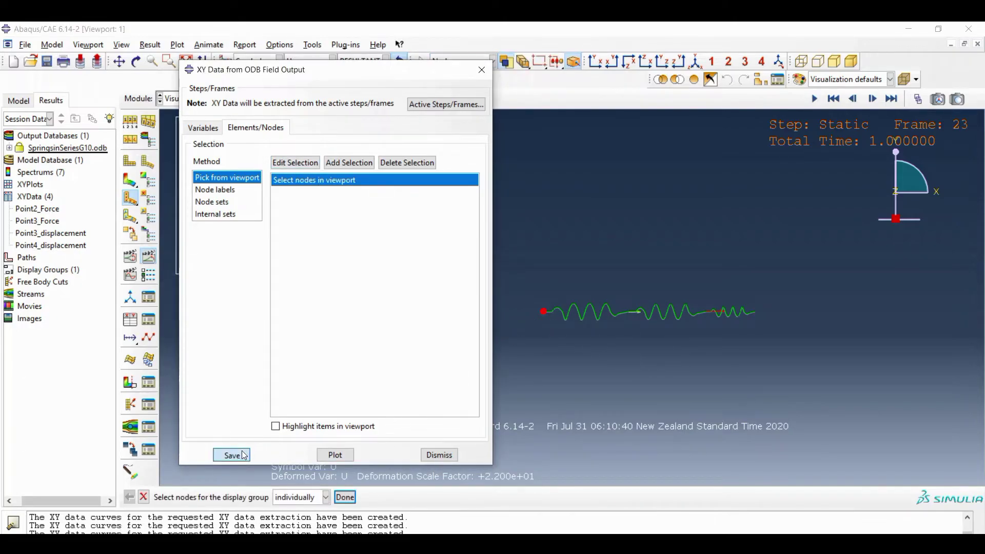
click(187, 294)
right_click(72, 259)
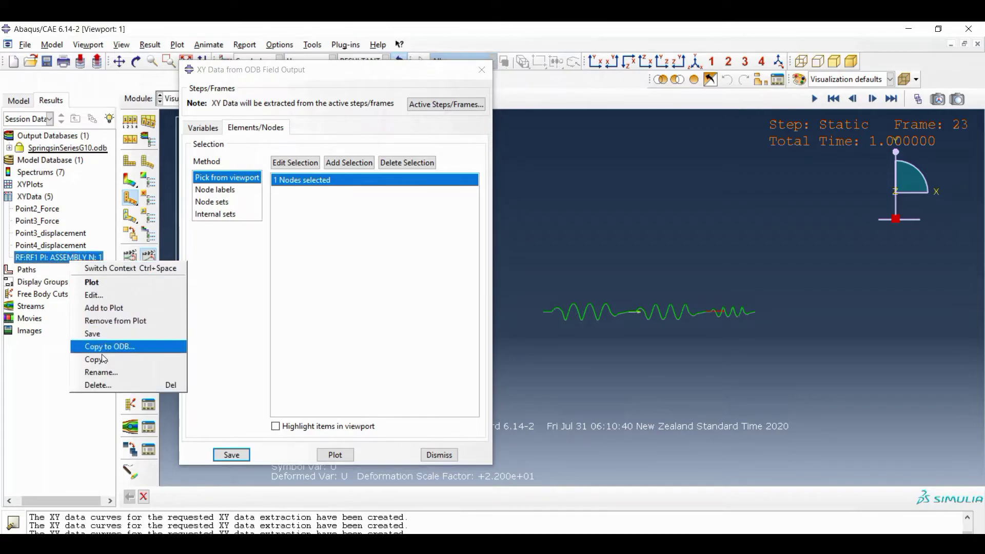
click(104, 373)
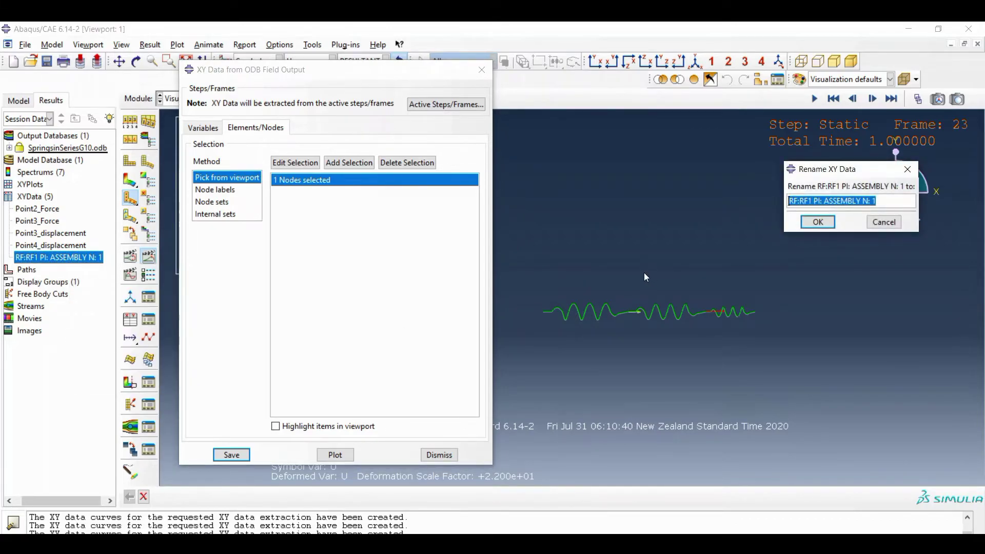
text(Poin)
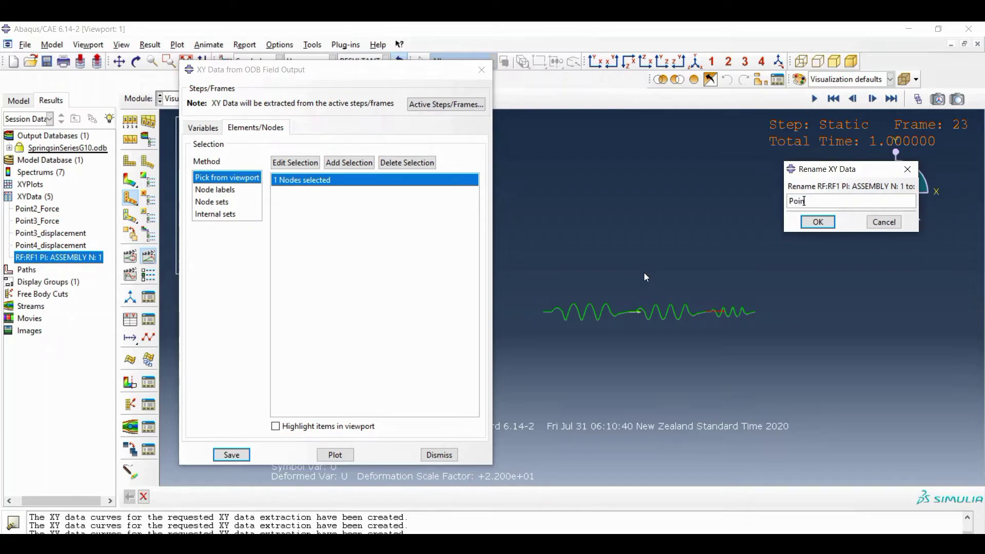
text(t1_Force)
click(818, 222)
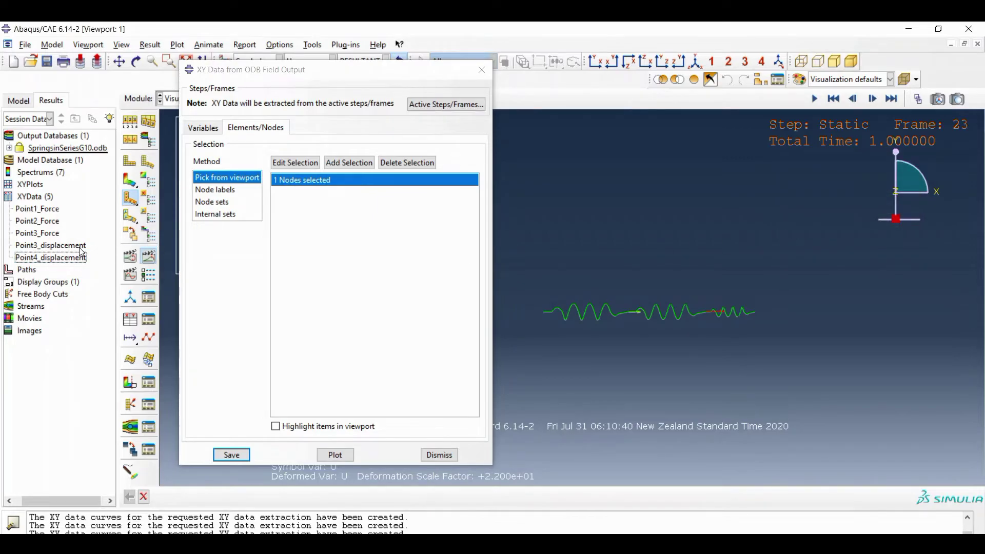
- Save RF1 XY data for the node joining the second and third springs and rename it Point4_Force
click(290, 162)
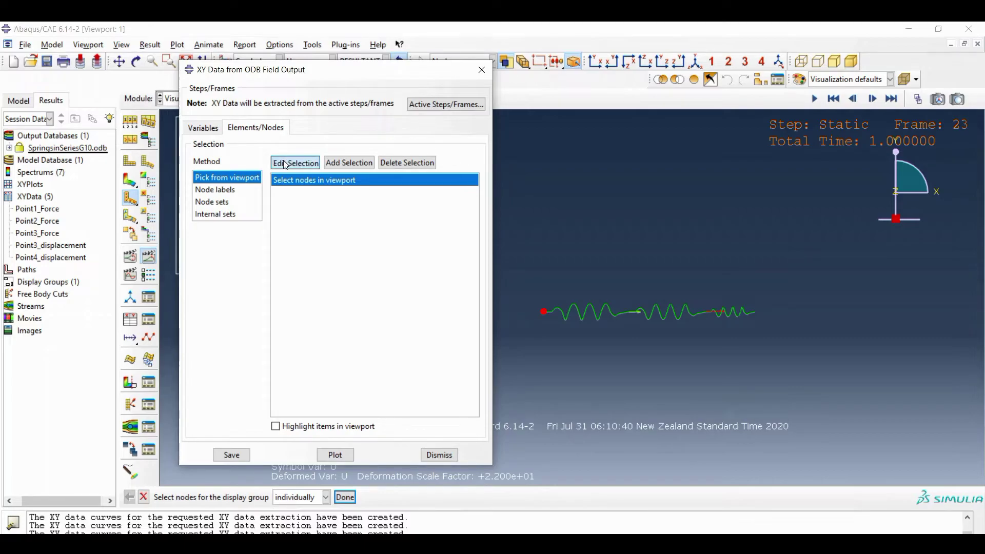
click(707, 312)
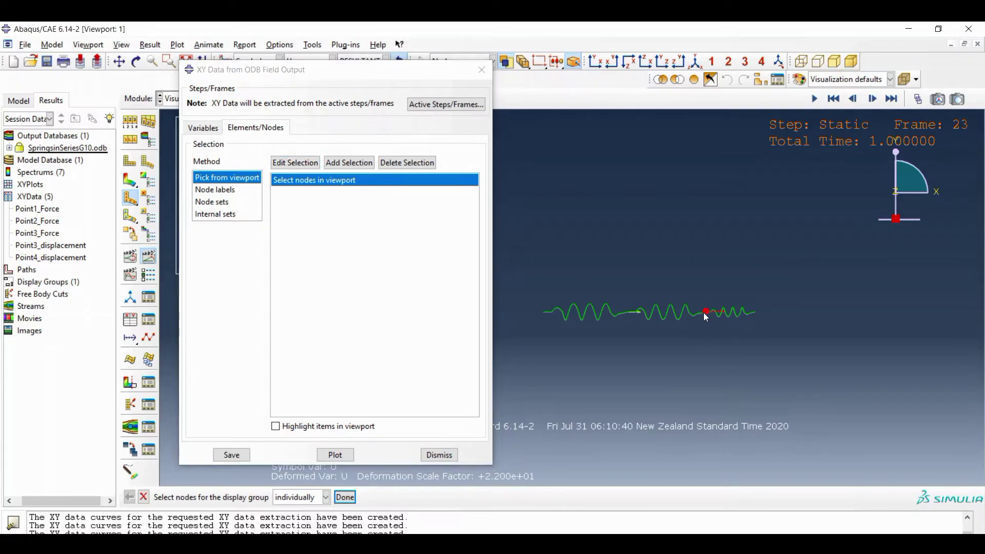
click(232, 455)
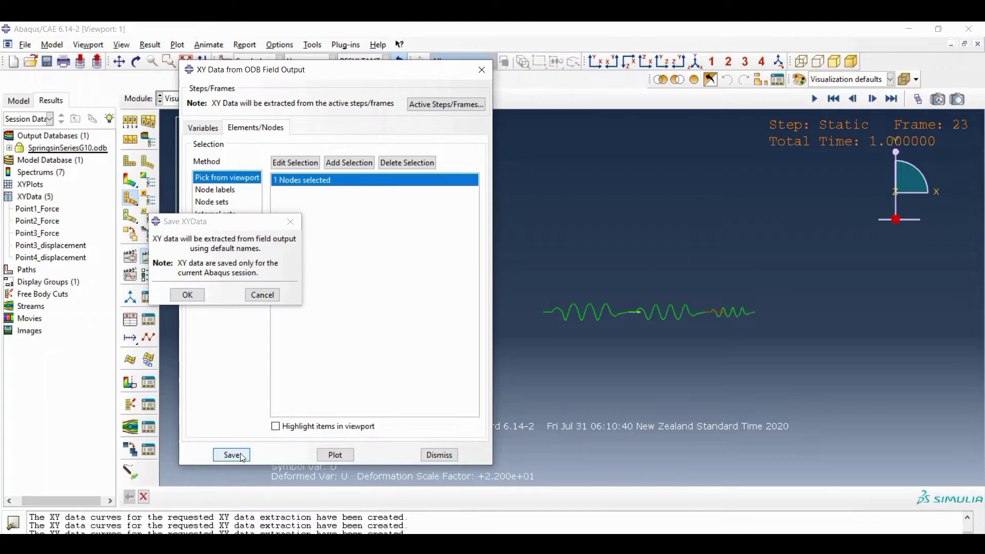
click(187, 295)
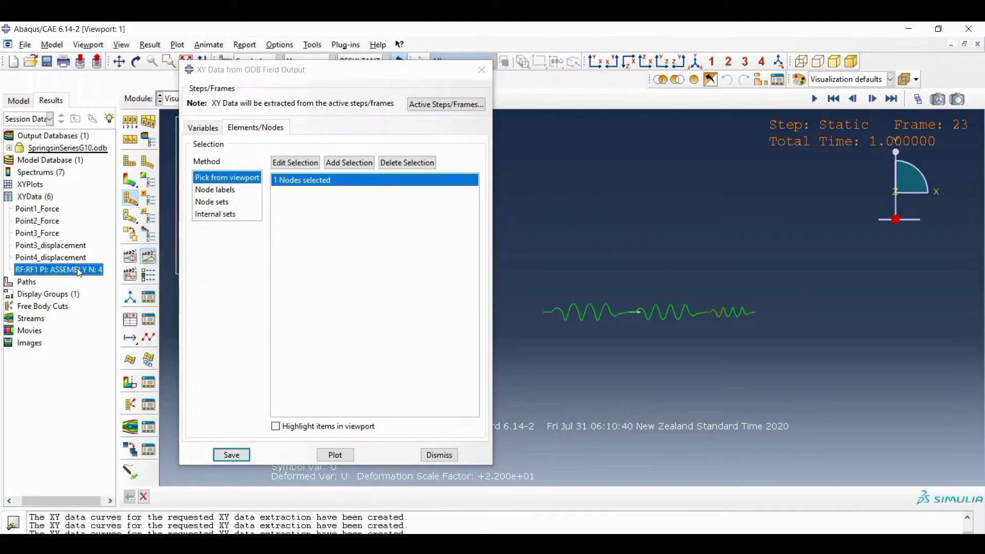
right_click(77, 269)
click(119, 379)
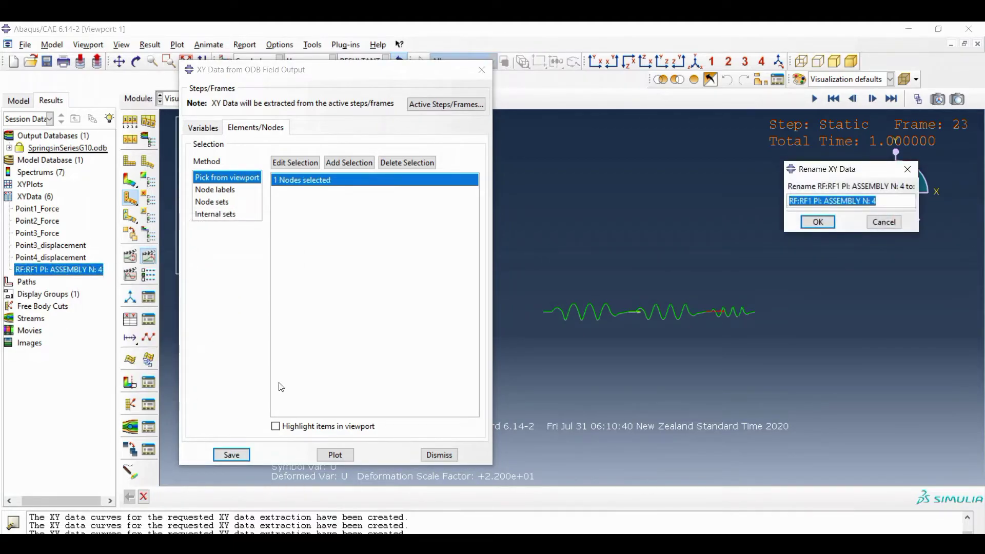
text(Point4)
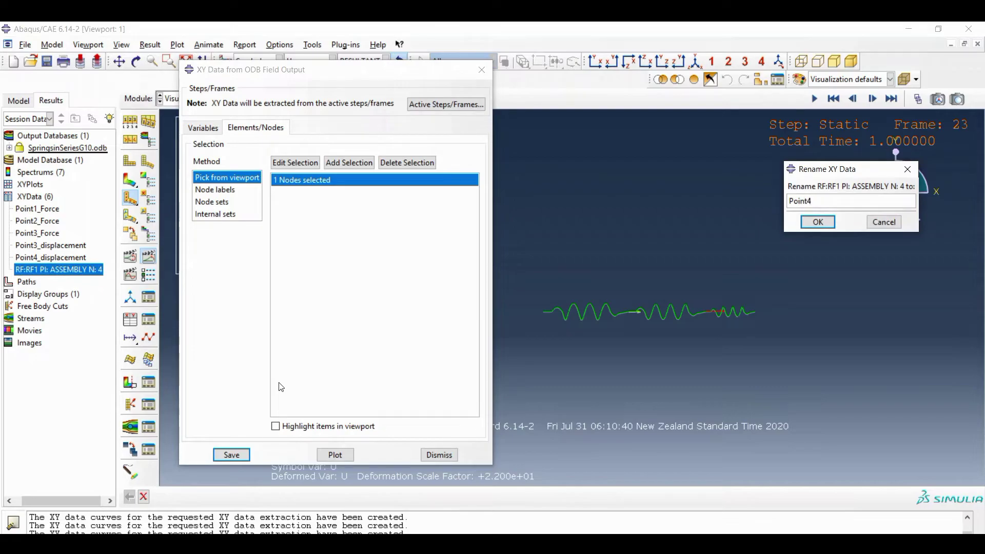
text(_Force)
click(818, 221)
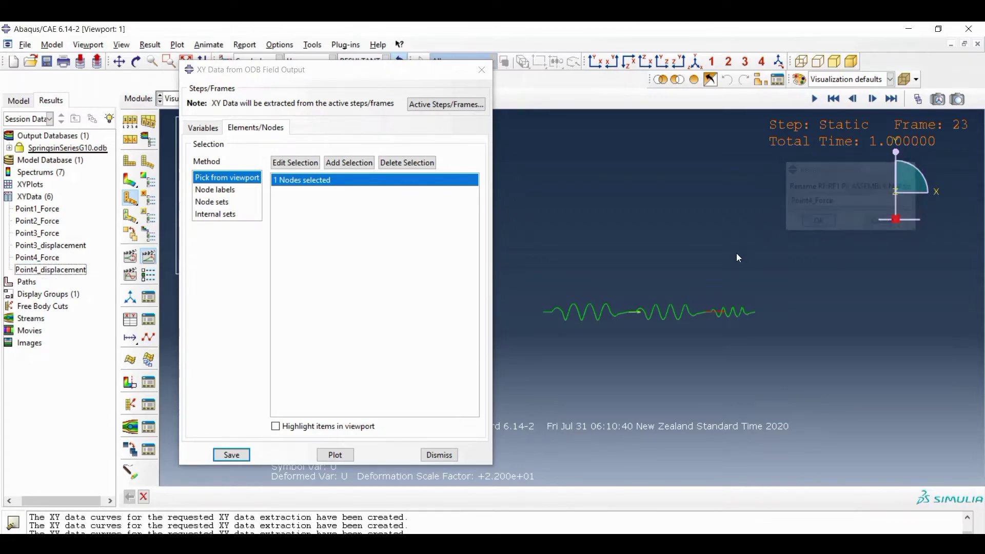
- Close the XY data extraction, plot Point3_displacement and select the displacement axis maximum in the axis options for copying
click(439, 454)
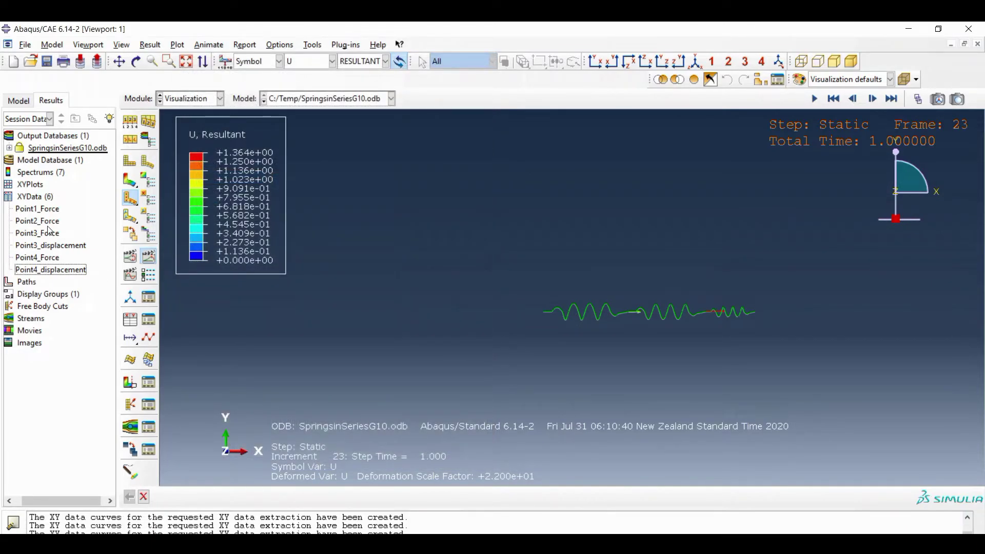
double_click(65, 246)
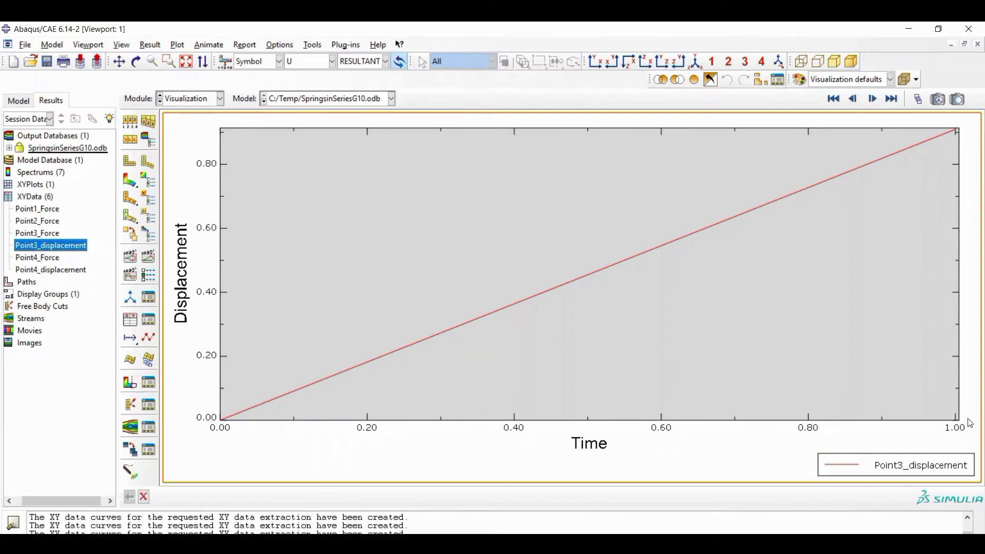
double_click(203, 166)
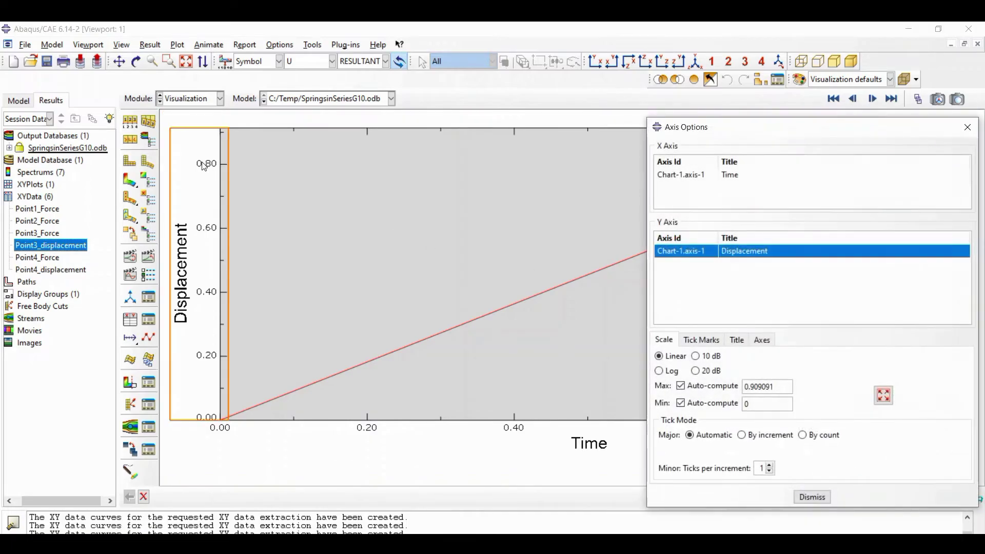
triple_click(780, 388)
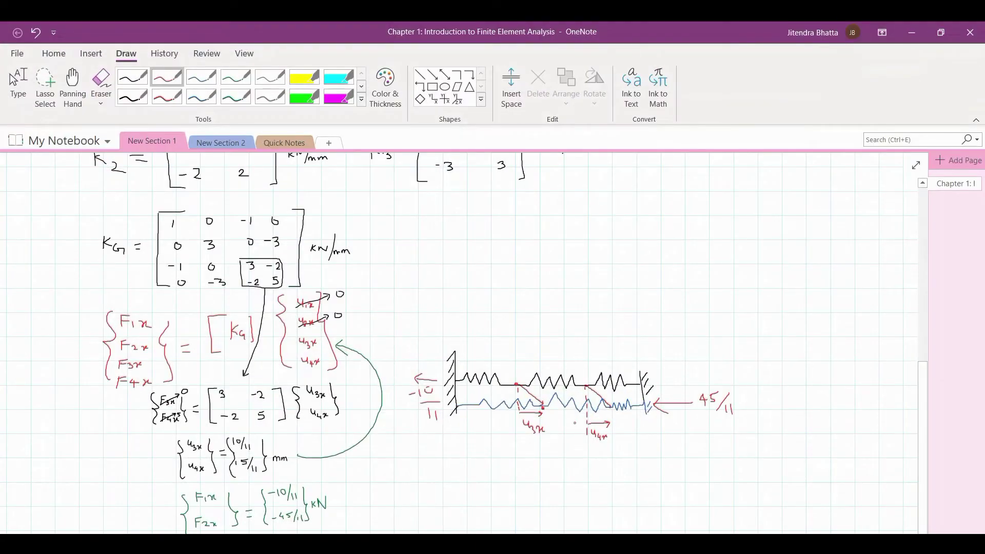
- Switch to the OneNote hand solution and try adding 0.909091 as text below the spring diagram
text(0.909091)
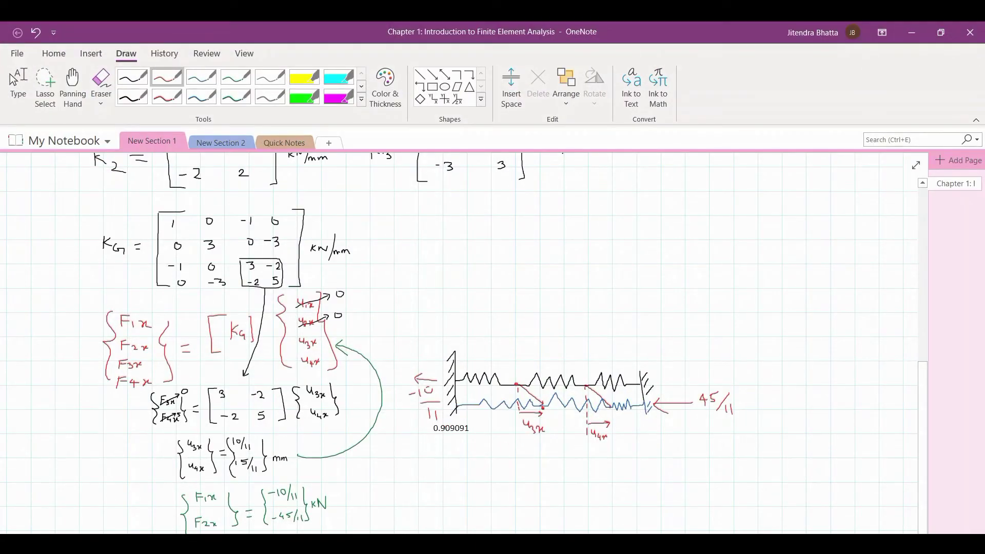
key(ctrl+z)
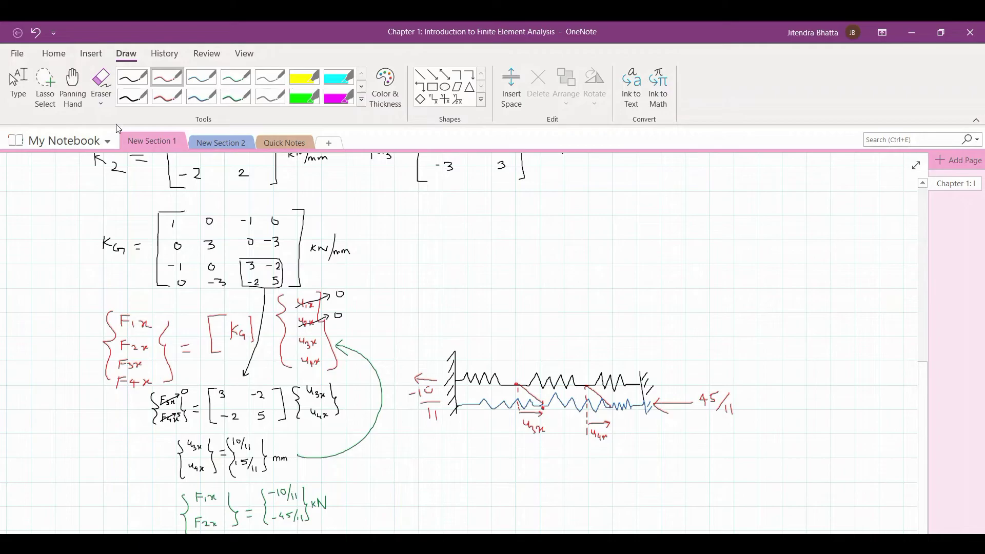
- Add the text 0.909091 beside the 10/11 mm entry of the OneNote displacement vector
click(19, 82)
text(0.909091)
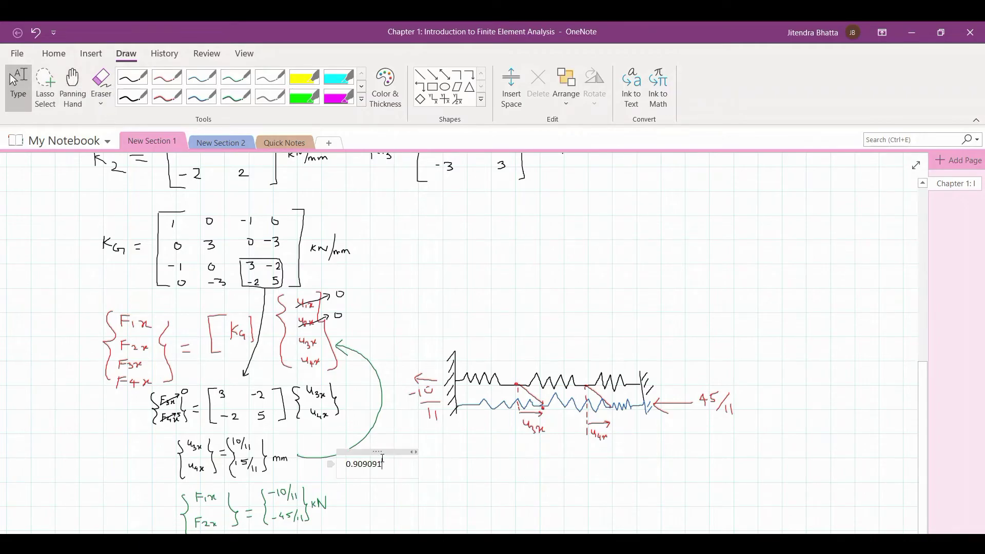
drag(379, 452, 325, 431)
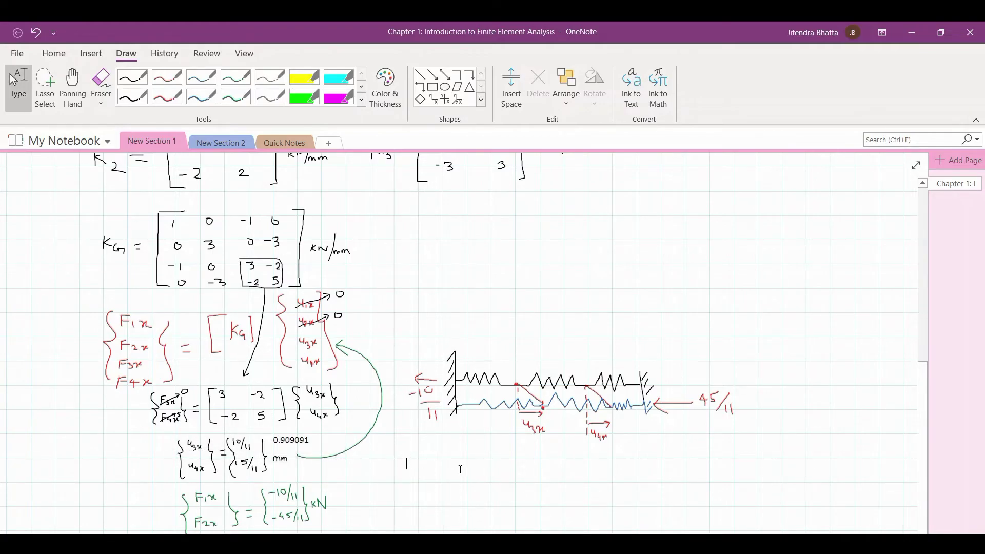
- Return to Abaqus/CAE, plot Point4_displacement and copy the displacement axis maximum from the axis options
key(alt+Tab)
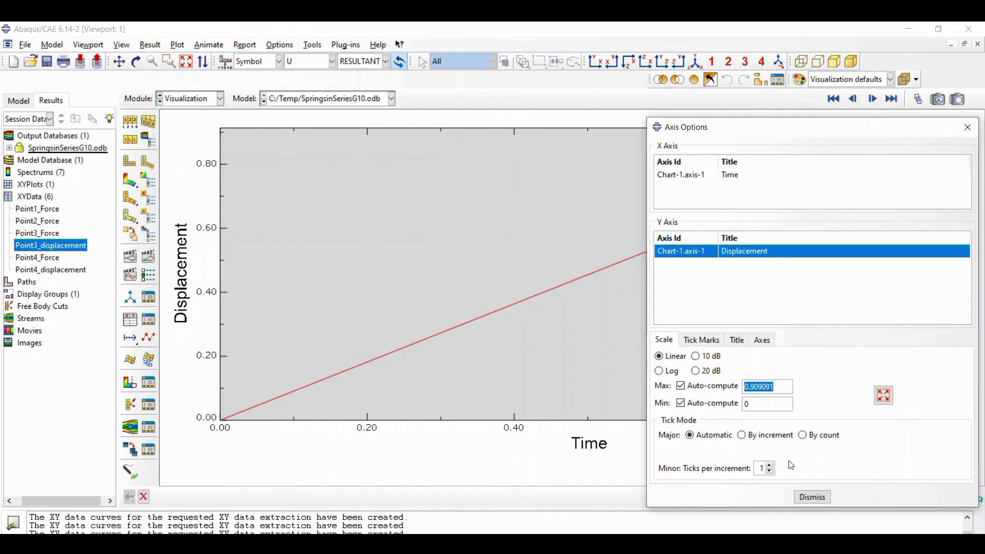
click(823, 498)
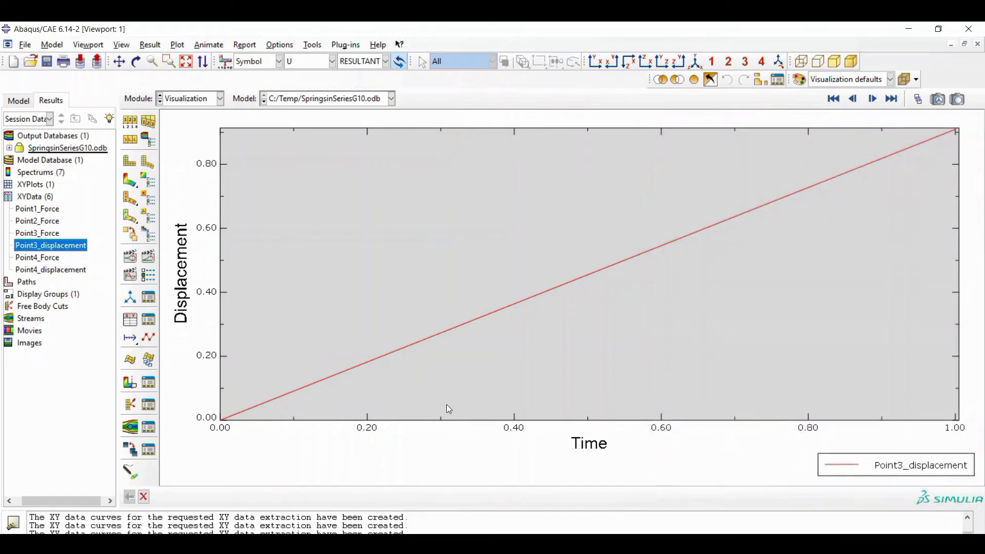
double_click(50, 270)
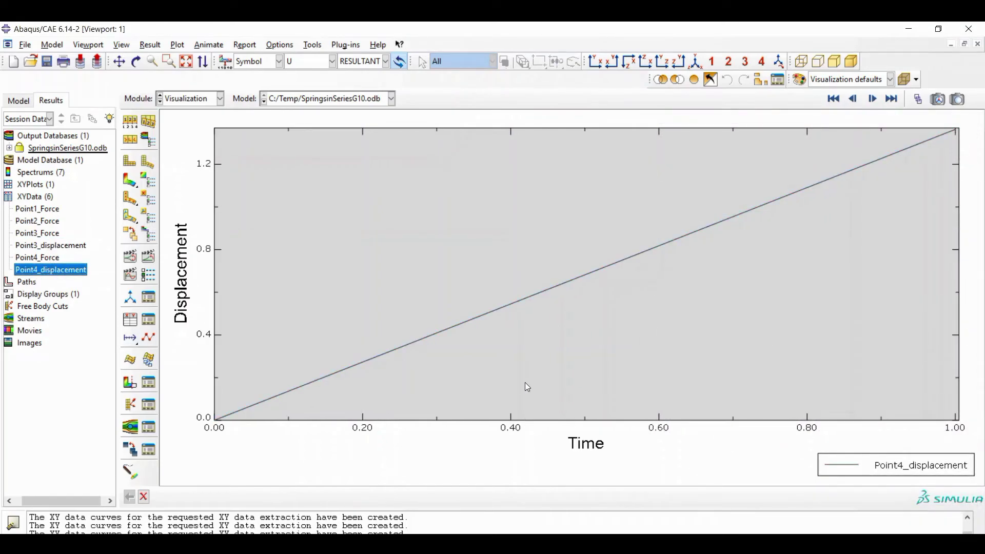
double_click(204, 247)
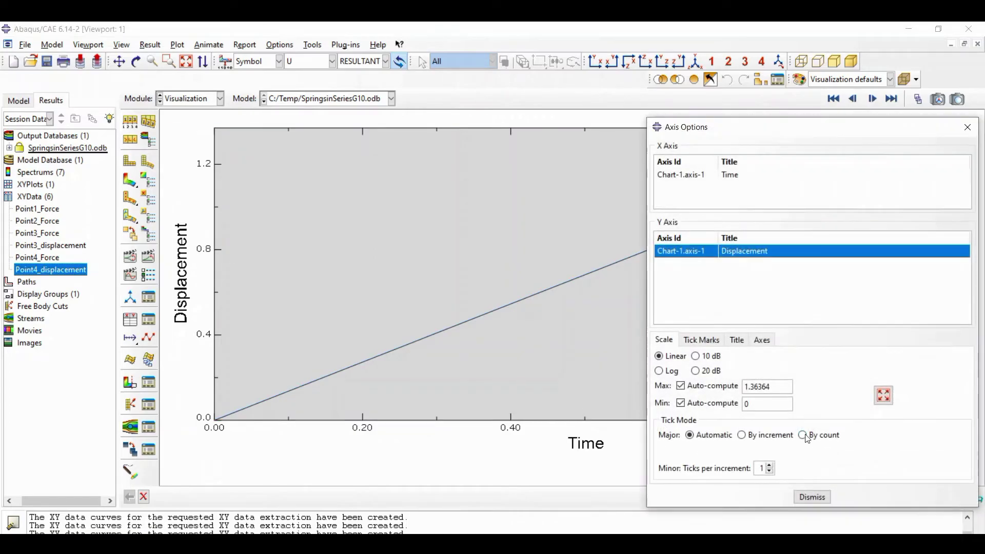
drag(773, 386, 745, 388)
key(ctrl+c)
- Switch to OneNote and place the copied 1.36364 beside the 15/11 mm entry of the displacement vector
key(alt+Tab)
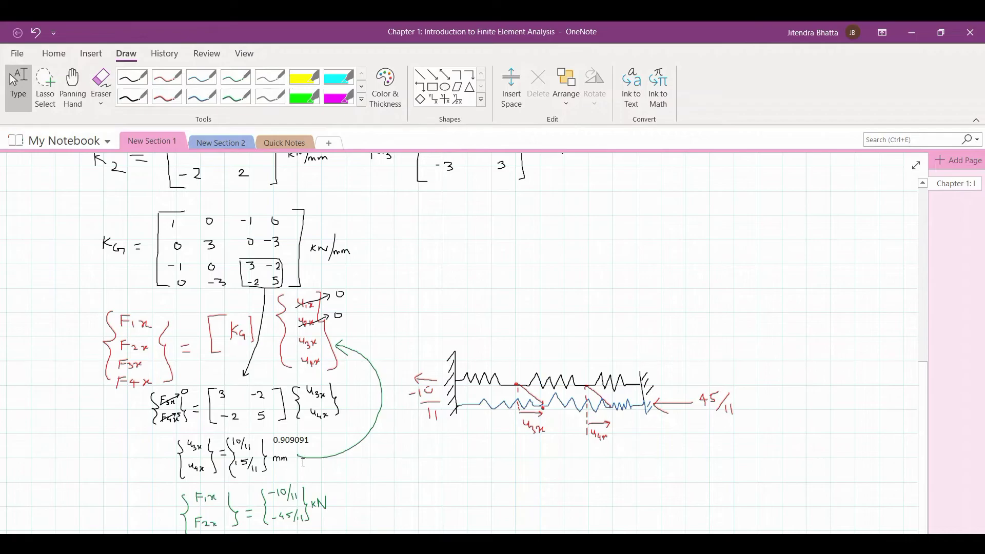
click(303, 462)
click(381, 477)
key(ctrl+v)
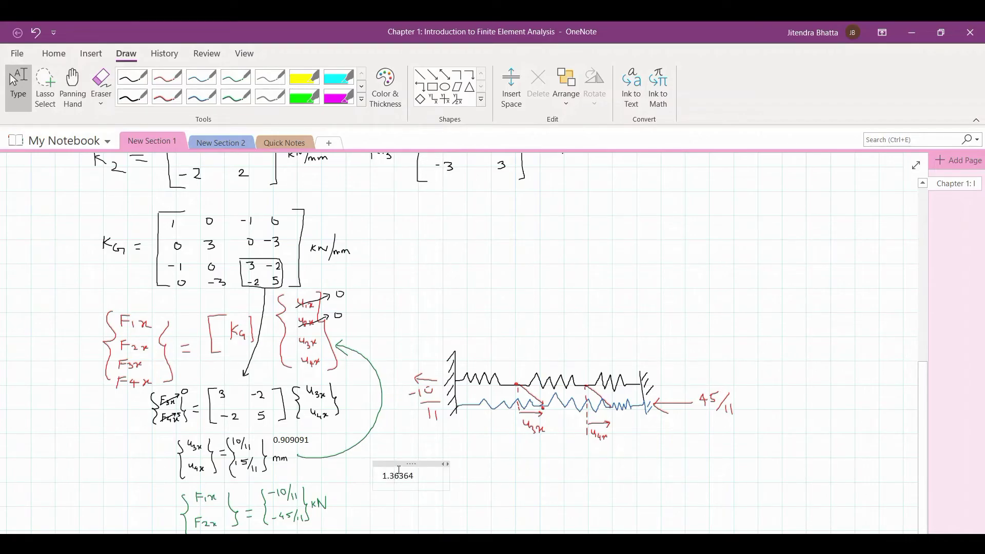
drag(378, 468, 315, 449)
- Switch to Abaqus/CAE, plot Point1_Force and copy the force axis minimum from the axis options
key(alt+Tab)
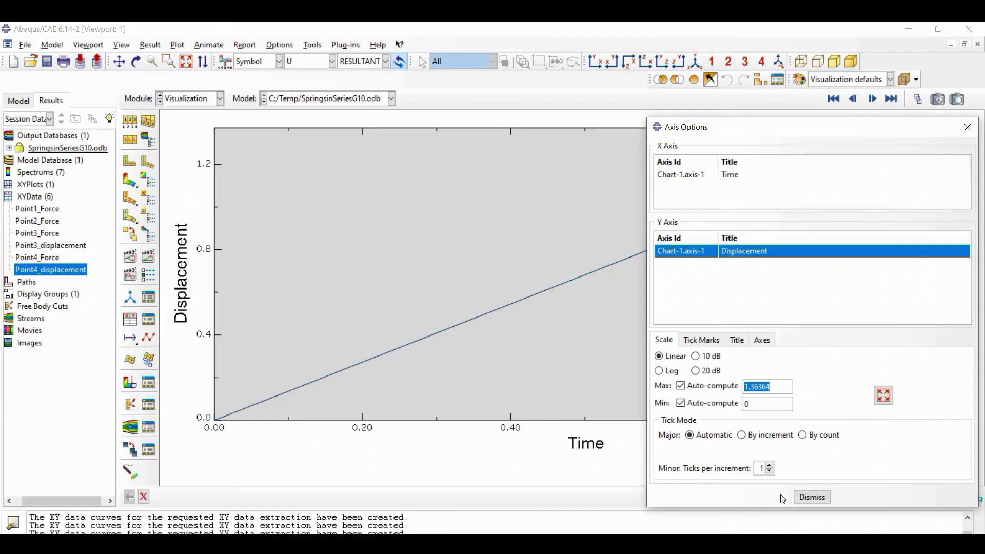
click(812, 497)
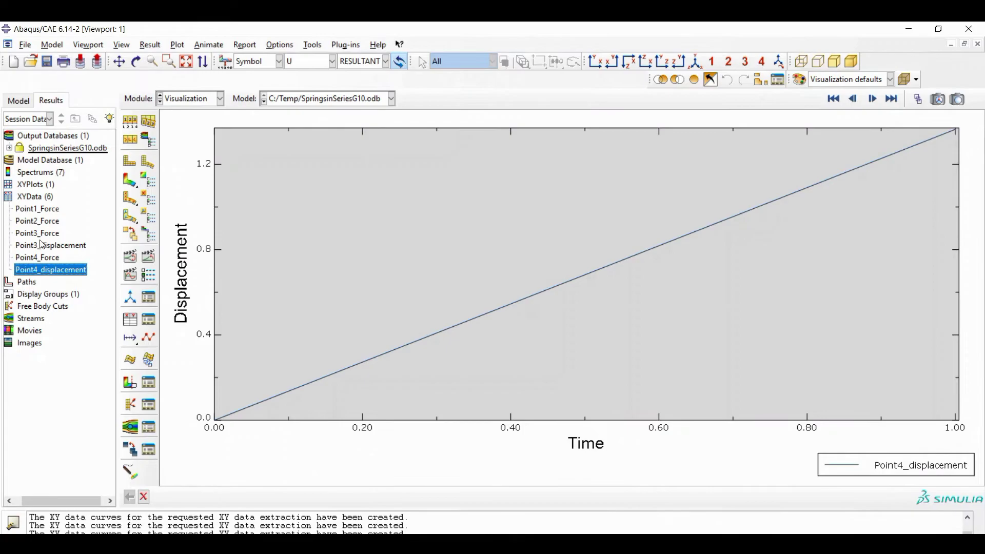
double_click(41, 210)
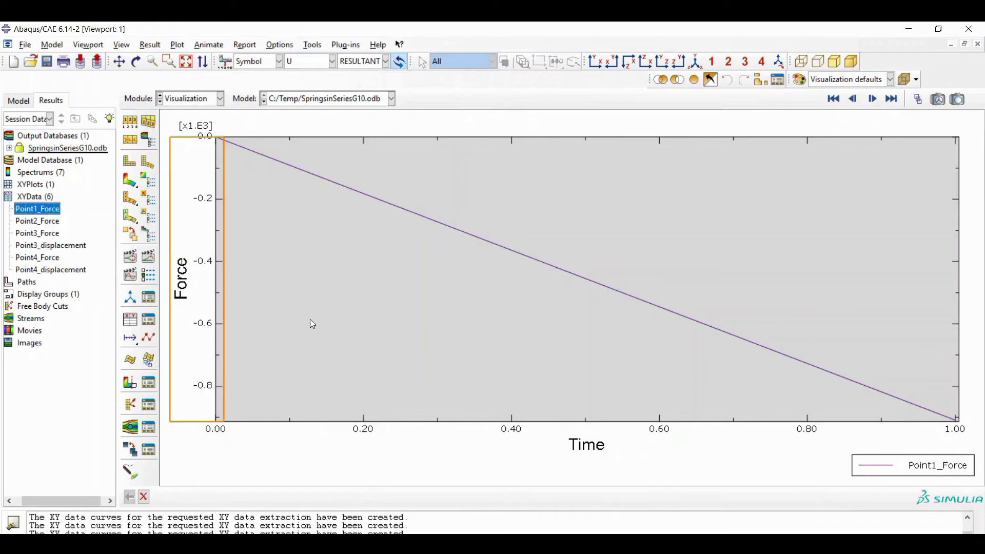
double_click(209, 323)
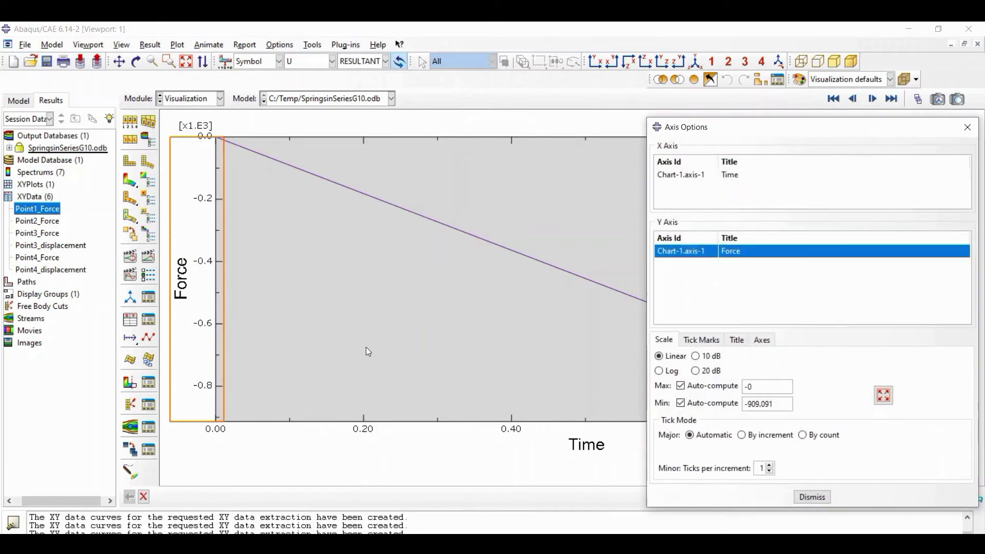
drag(785, 404, 722, 404)
key(ctrl+c)
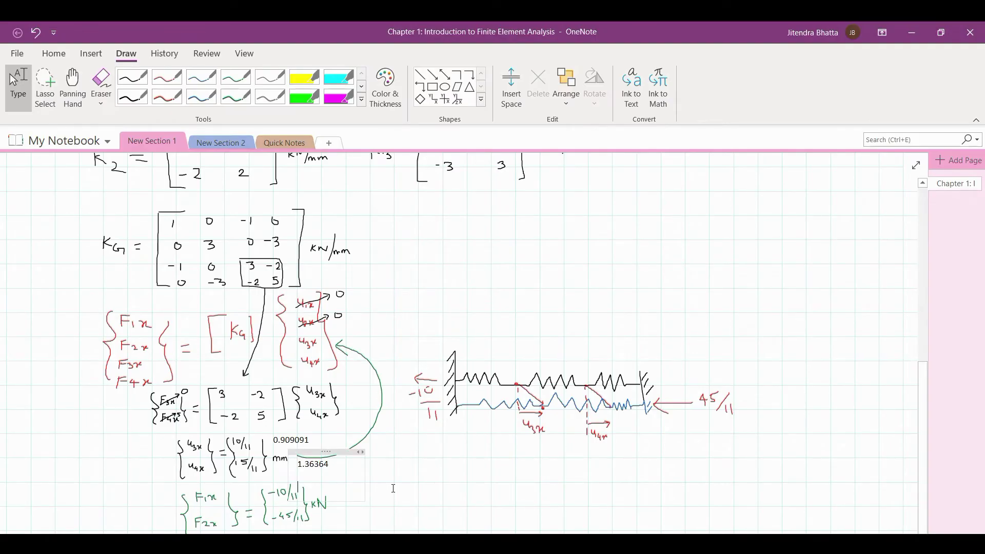
- Paste -909.091 into the OneNote page beside the -10/11 kN entry of the reaction force vector
click(393, 488)
key(ctrl+v)
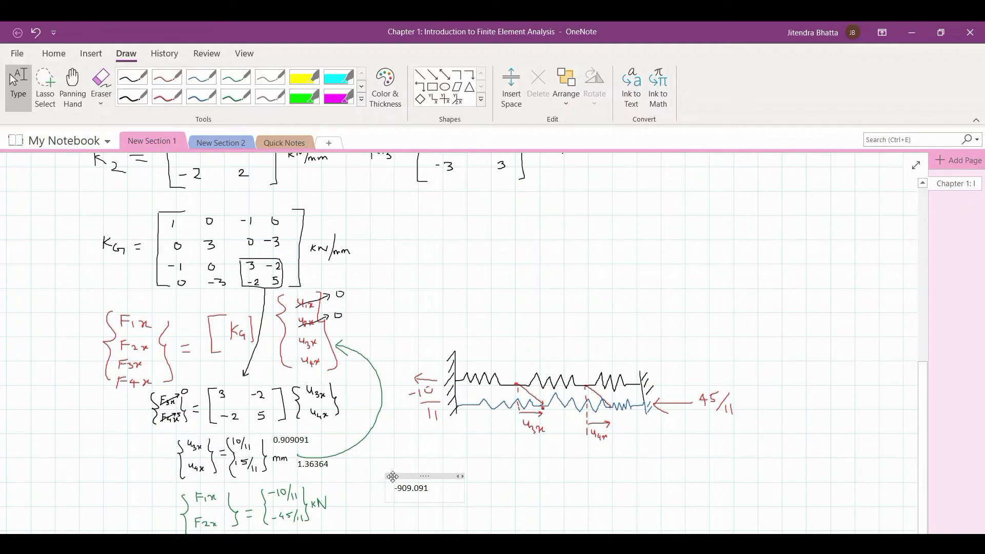
drag(393, 476, 358, 476)
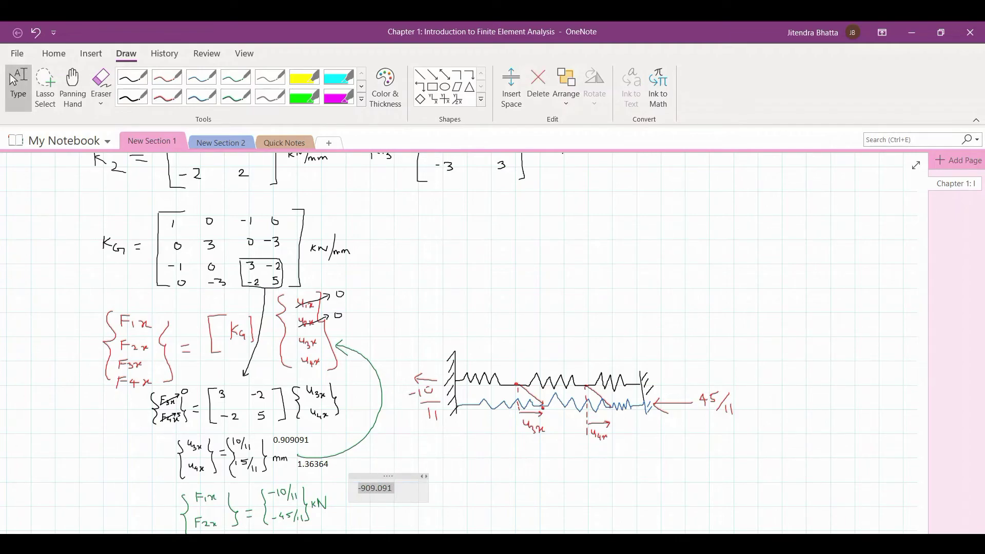
- Plot Point2_Force in Abaqus/CAE, copy its axis minimum and place -4090.91 beside the -45/11 kN entry in OneNote
key(alt+Tab)
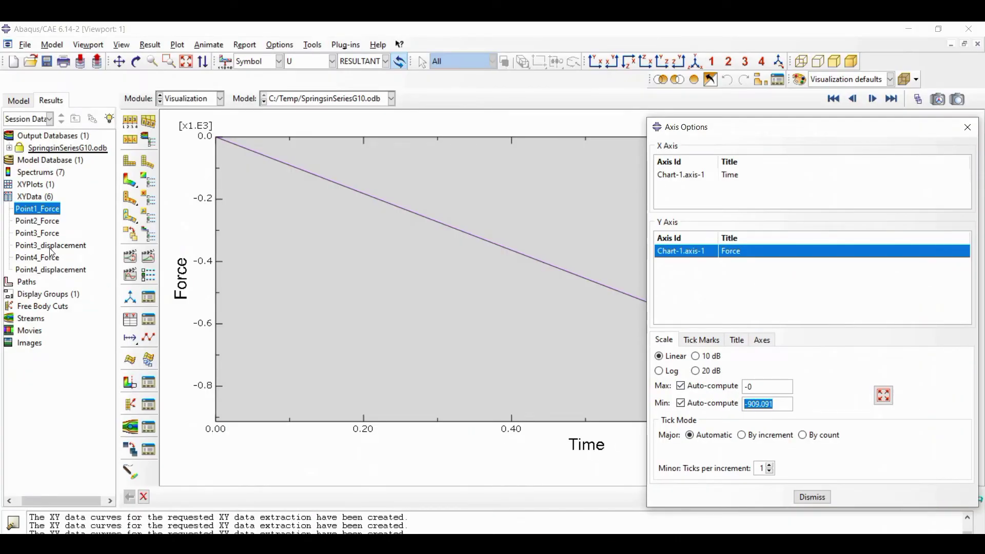
double_click(37, 221)
key(ctrl+c)
key(alt+Tab)
click(404, 508)
key(ctrl+v)
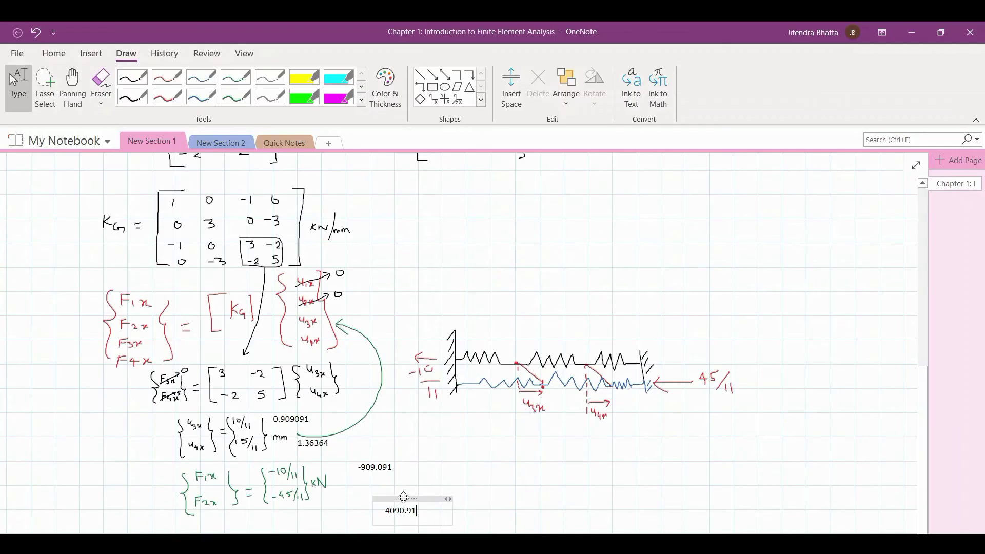
drag(403, 497, 366, 491)
click(431, 467)
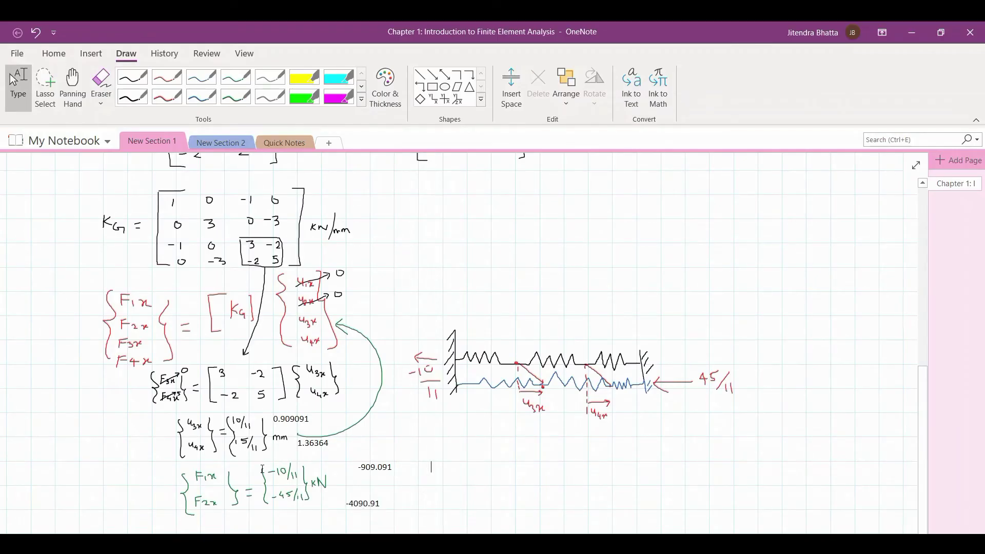
- Switch to Calculator and compute 10 ÷ 11 to check the hand-calculated node 3 displacement
key(alt+Tab)
text(10/11)
key(Return)
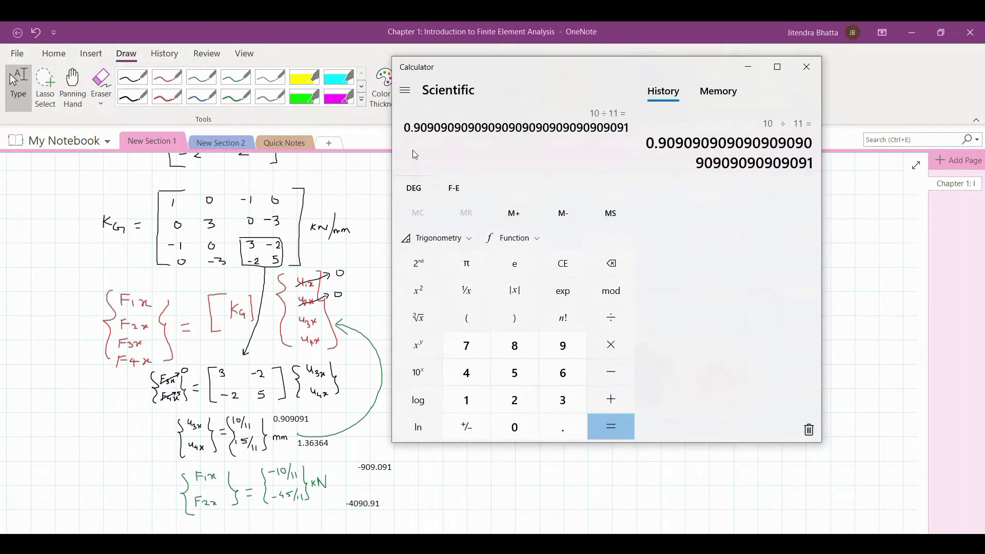
- Try placing 0.909 from the calculator result as text beside the displacement vector in OneNote
drag(433, 125, 392, 126)
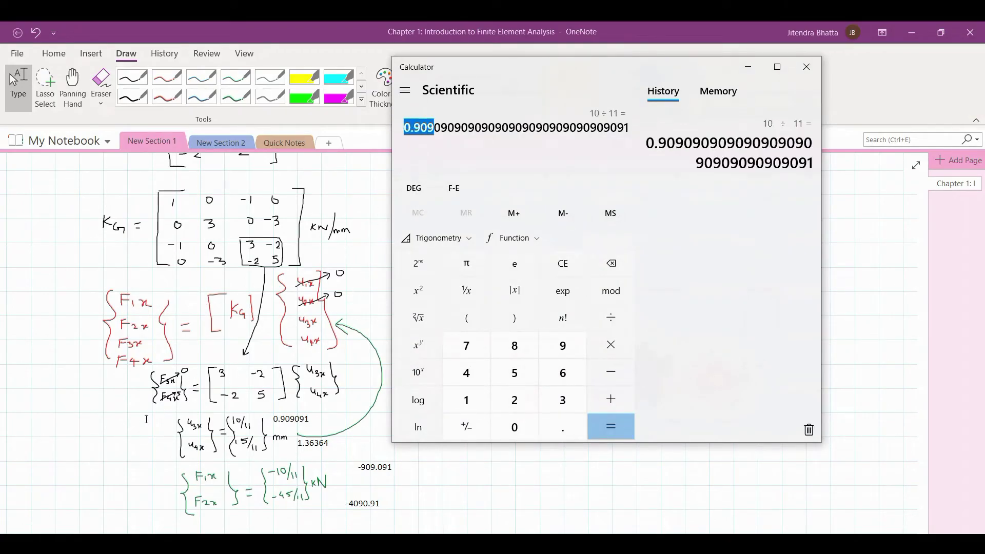
click(104, 419)
key(ctrl+v)
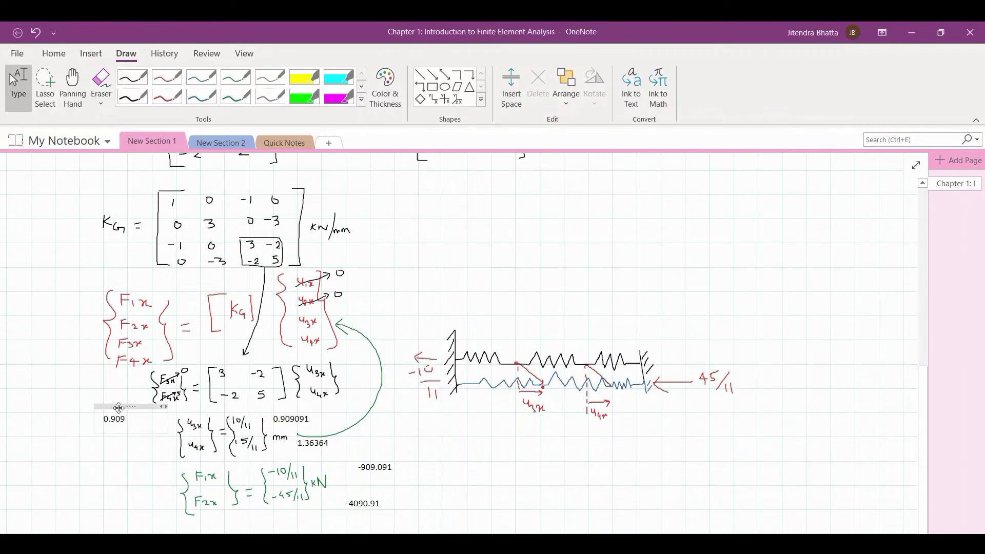
- Switch back to Calculator and compute 15 ÷ 11 to check the node 4 displacement
key(alt+Tab)
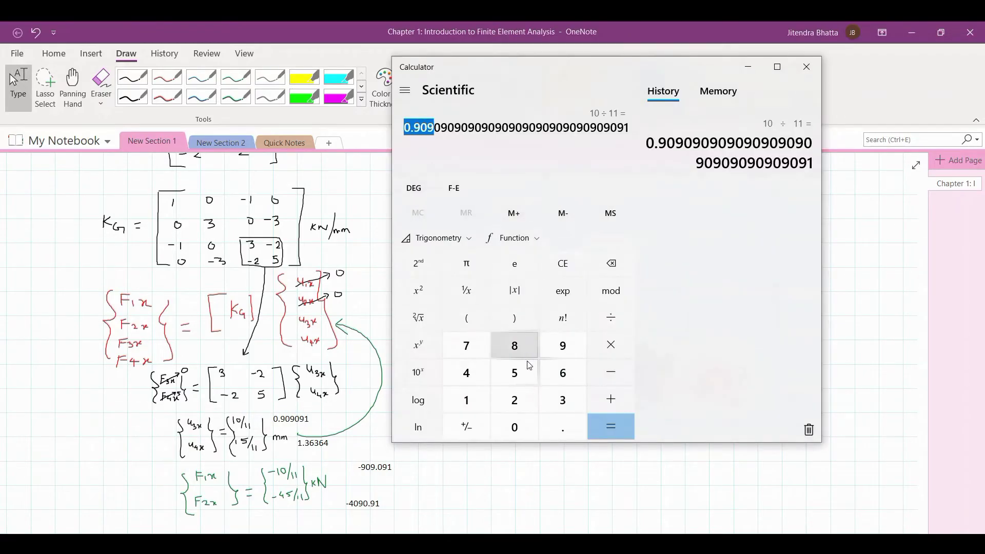
click(468, 402)
click(515, 373)
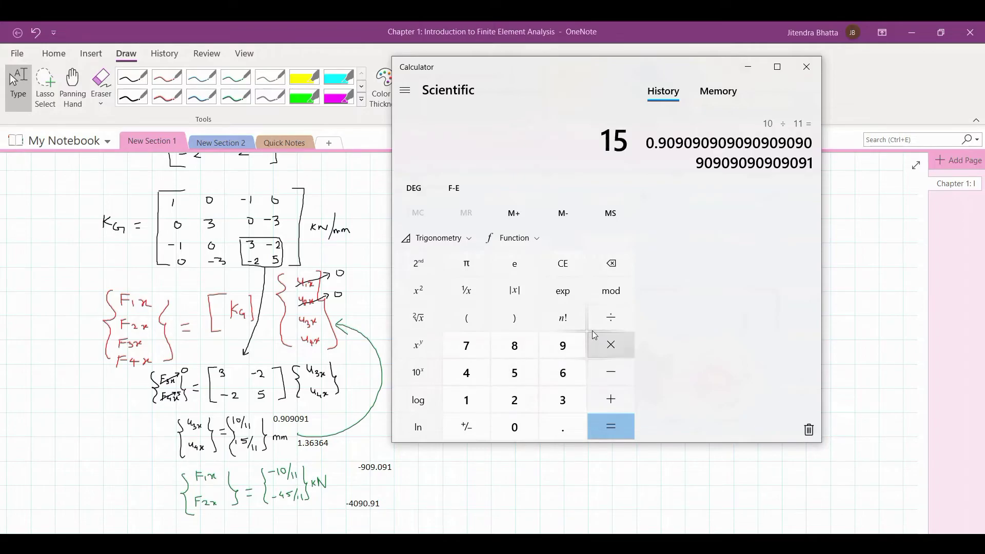
click(609, 319)
click(467, 401)
click(467, 400)
click(612, 428)
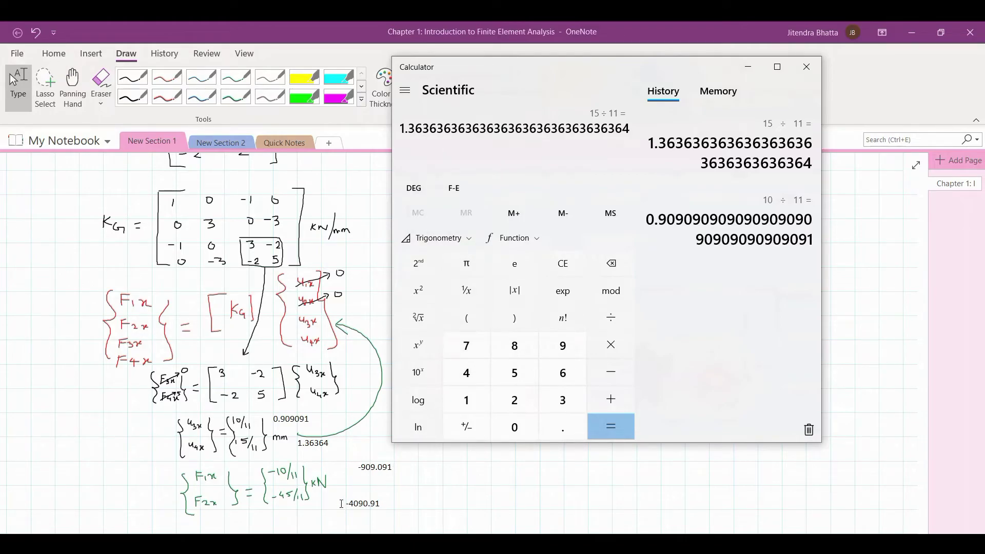
- Compute 45 ÷ 11 to check the node 2 reaction force and close Calculator
click(467, 373)
click(514, 373)
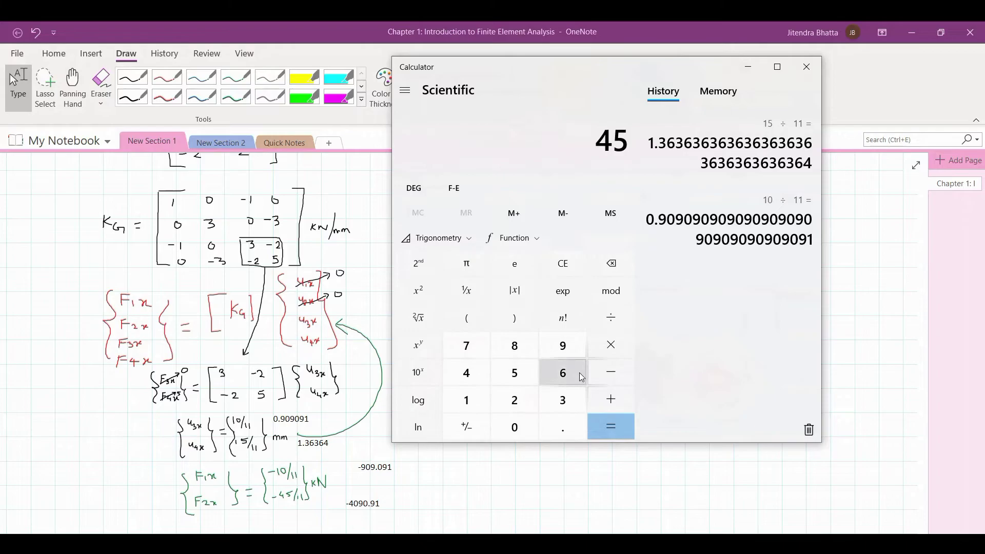
click(608, 330)
double_click(475, 405)
click(604, 424)
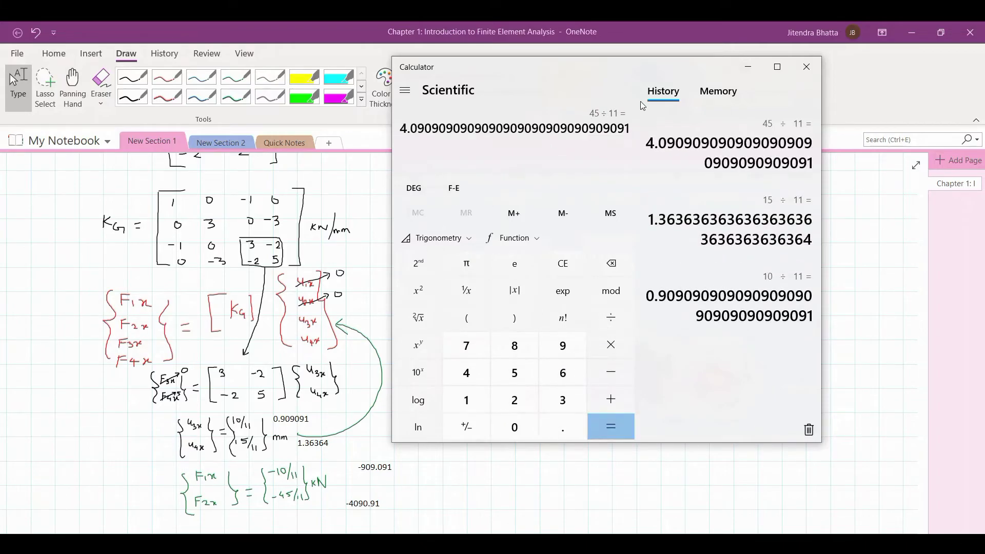
click(805, 77)
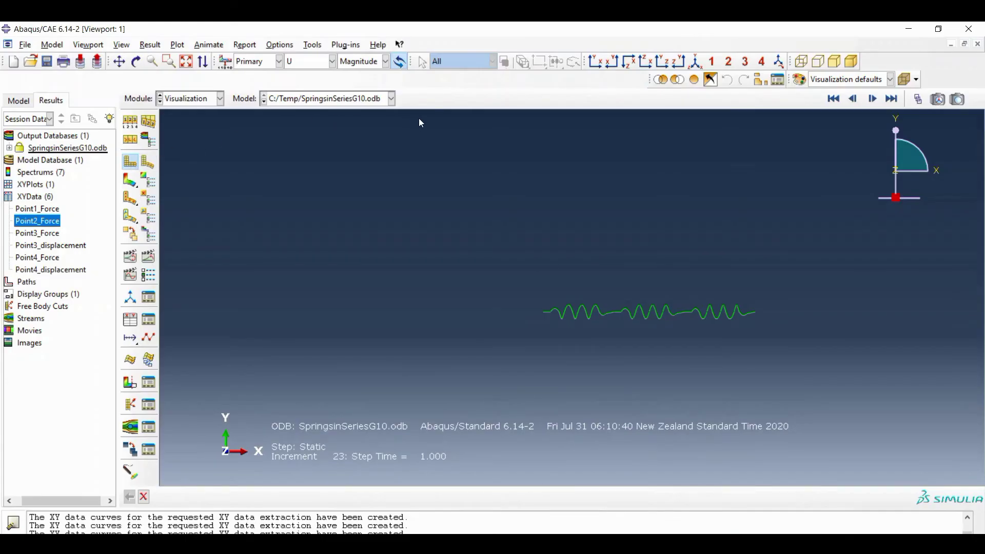
- Contour the deformed springs in isometric view, showing displacement U, stress S and reaction force RF in turn
click(696, 61)
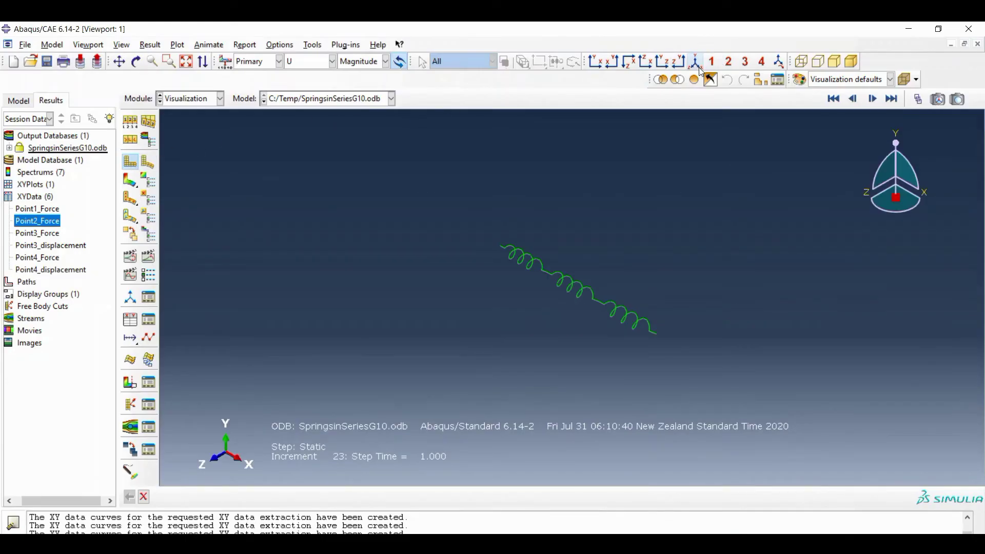
click(130, 176)
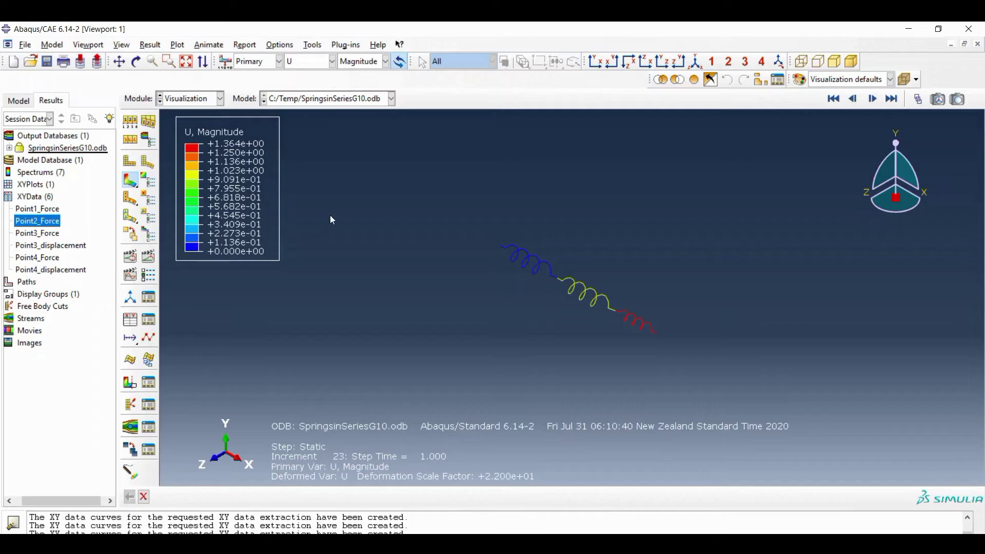
click(307, 61)
click(296, 112)
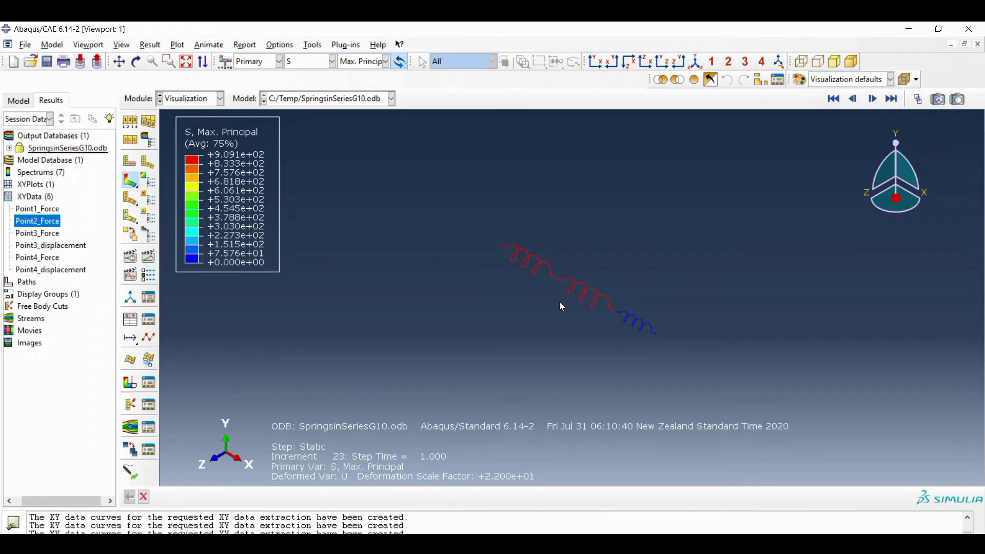
click(307, 62)
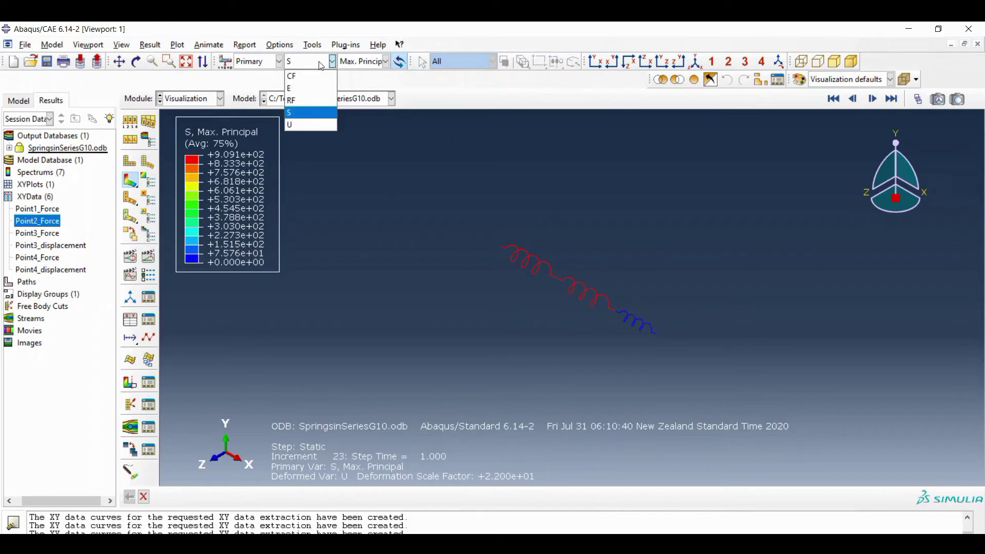
click(305, 101)
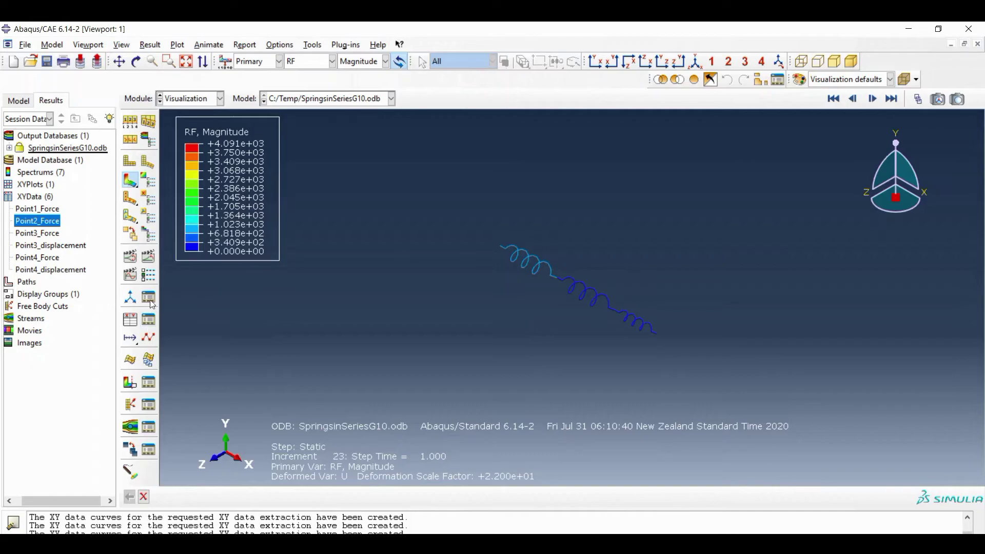
- Plot the RF resultant as symbols on the springs and animate the time history in the XY view
click(129, 198)
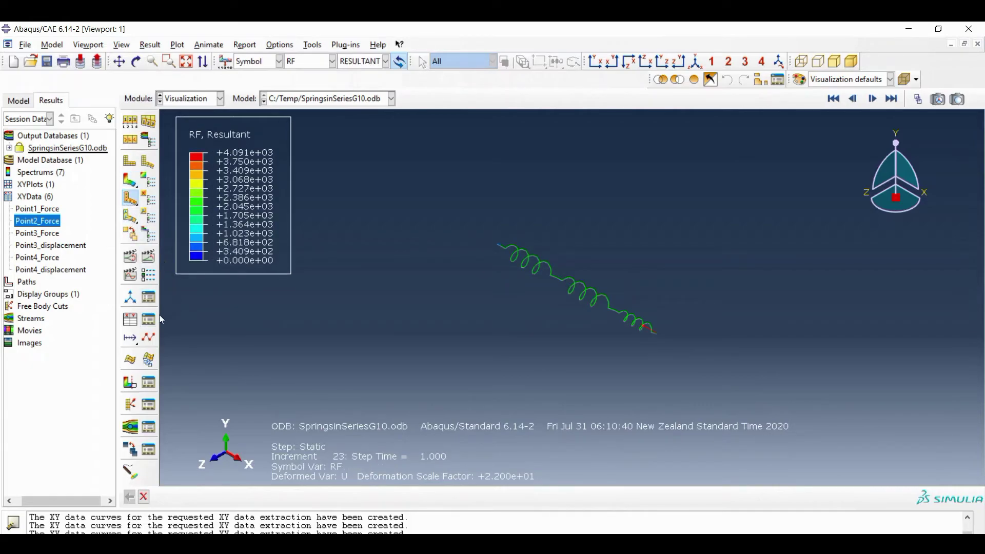
click(150, 258)
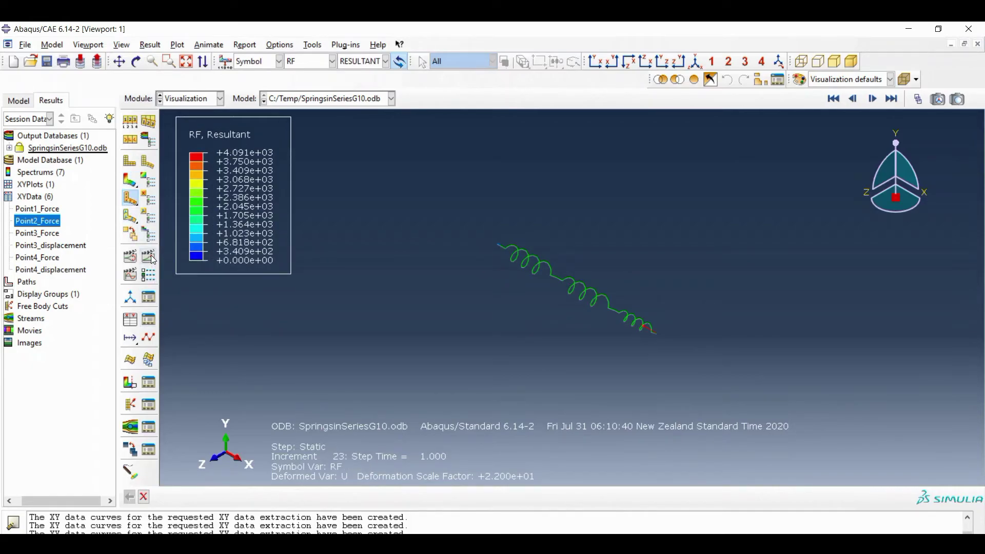
click(602, 63)
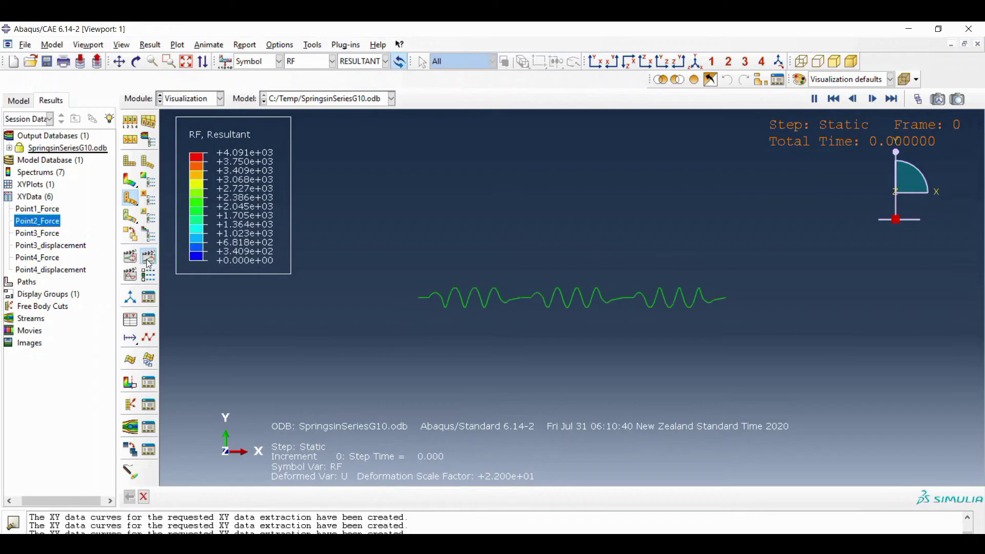
- Turn on display of the maximum value's location in the contour plot limits
click(150, 276)
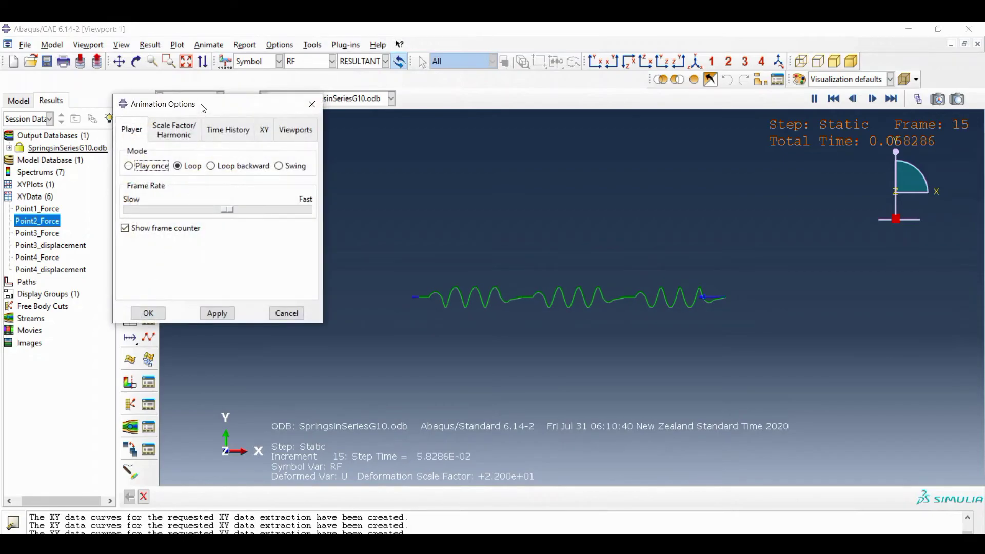
click(313, 102)
click(280, 45)
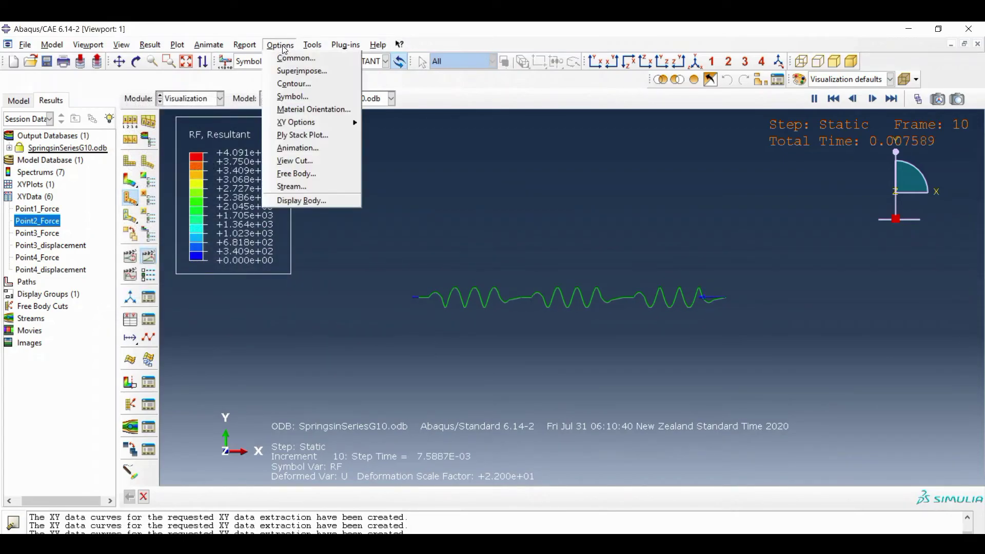
click(293, 81)
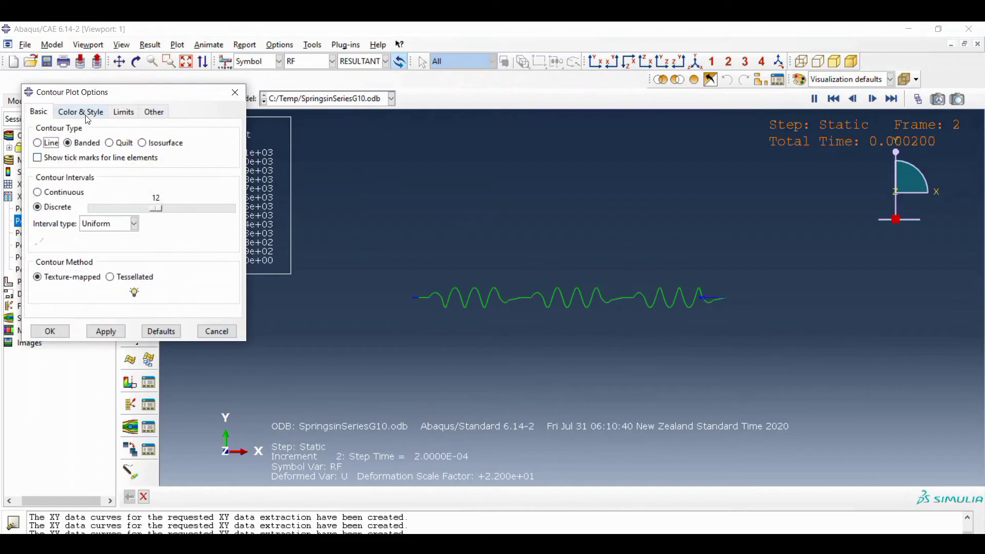
click(91, 113)
click(124, 112)
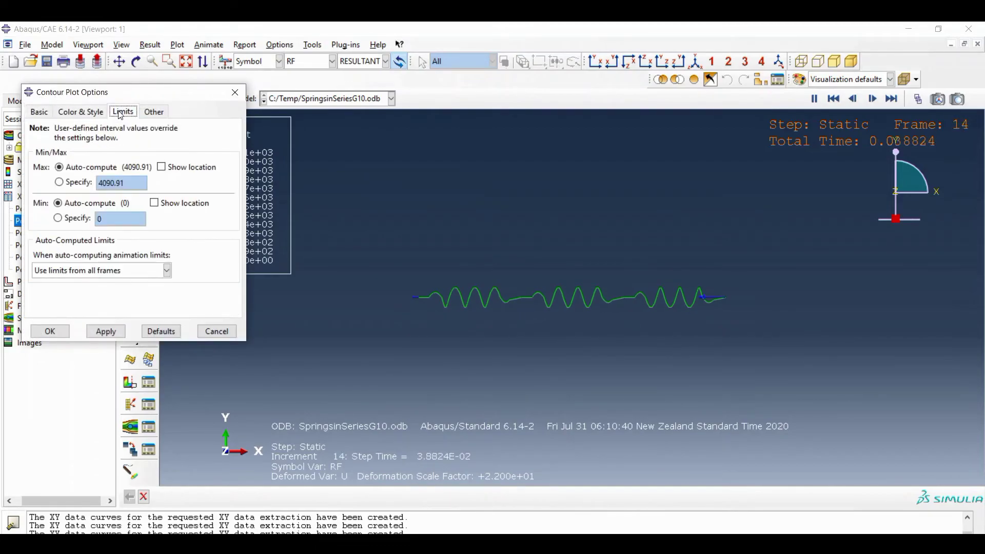
click(162, 168)
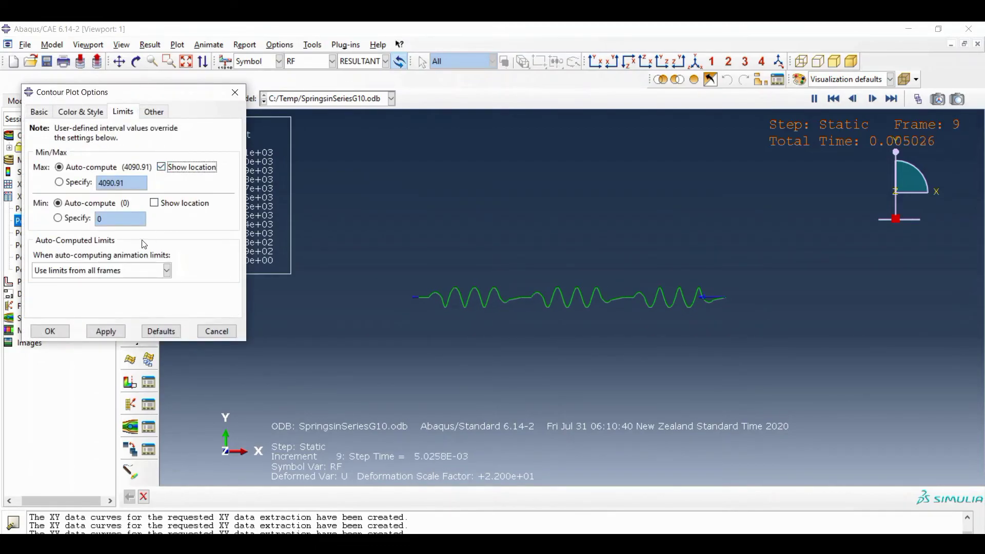
click(105, 331)
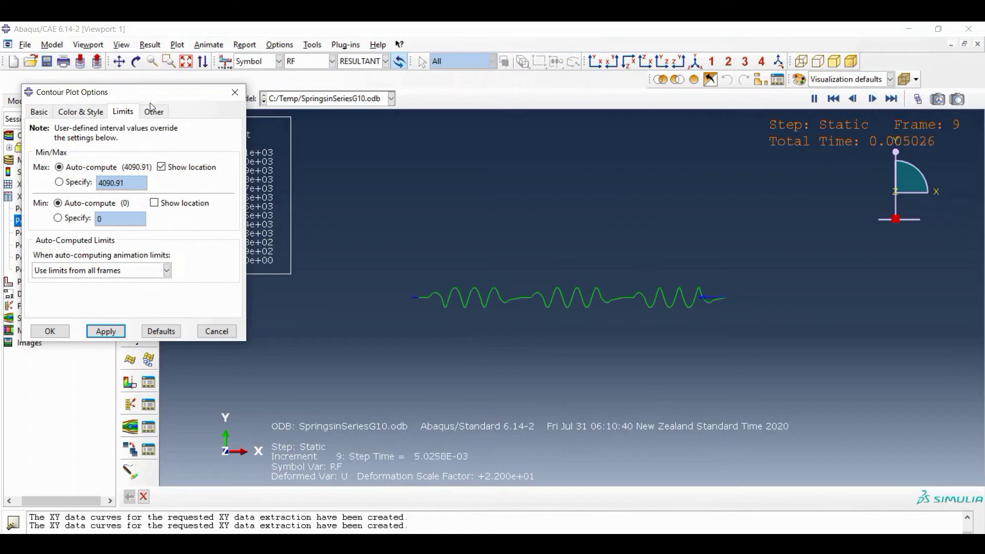
click(49, 331)
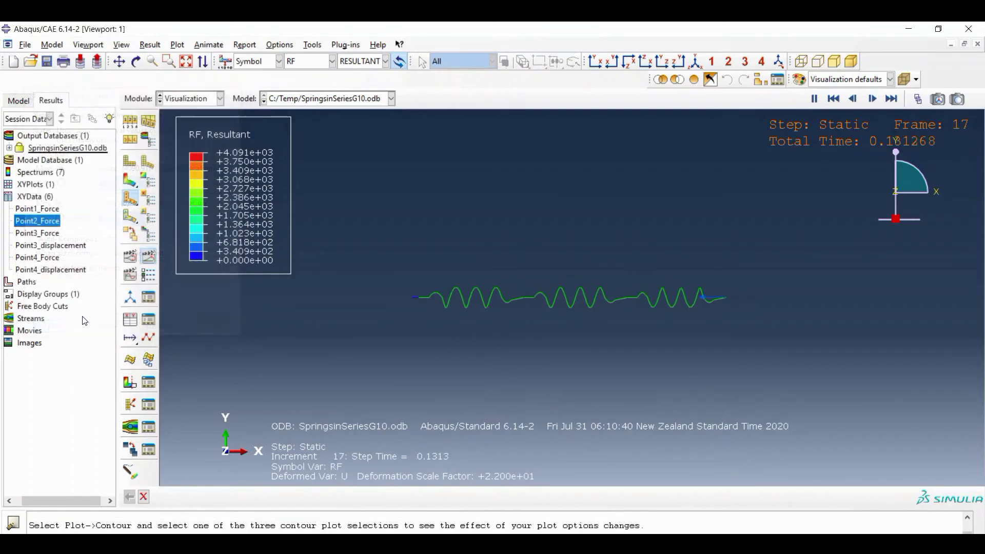
- Contour the RF magnitude on the deformed springs, animate its time history, and compare it with the RF symbol plot
click(131, 182)
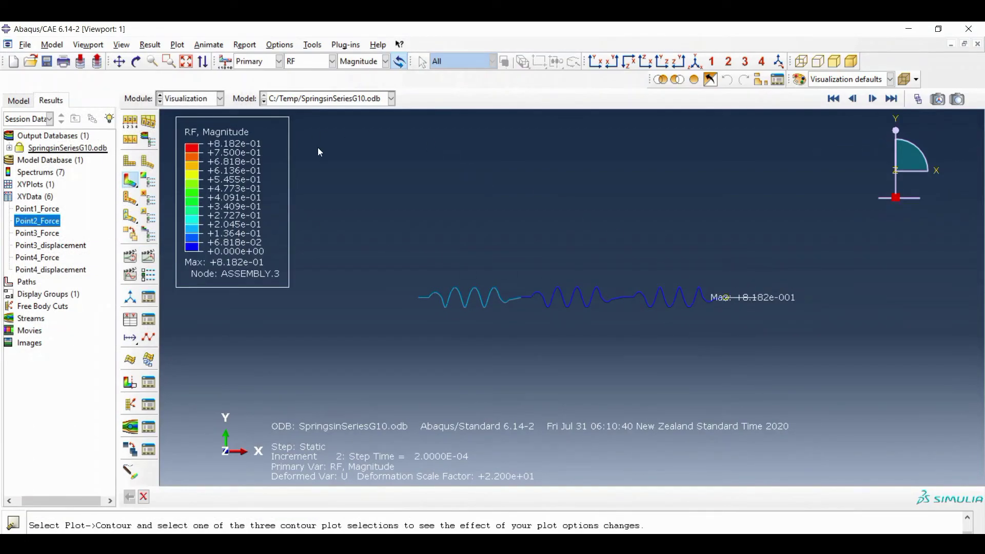
click(148, 260)
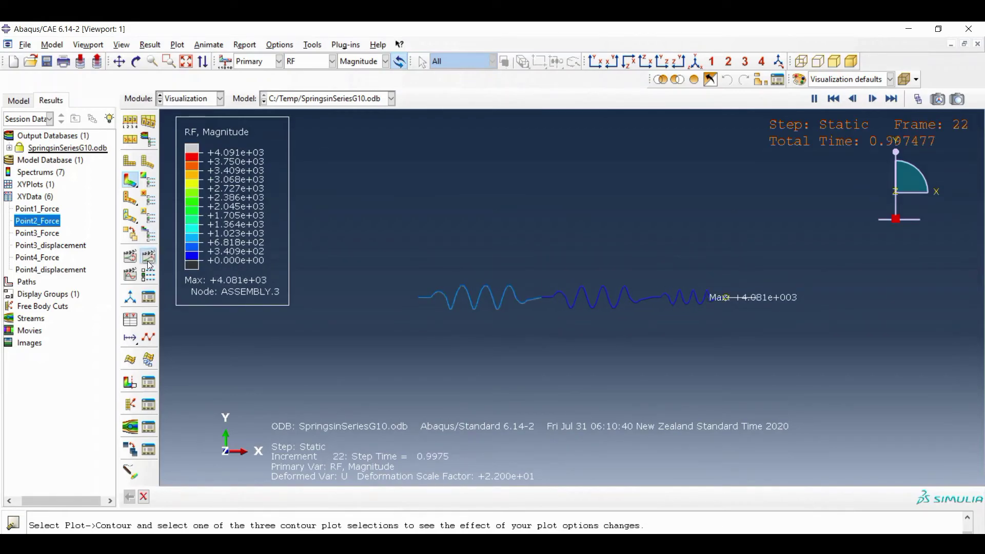
click(130, 198)
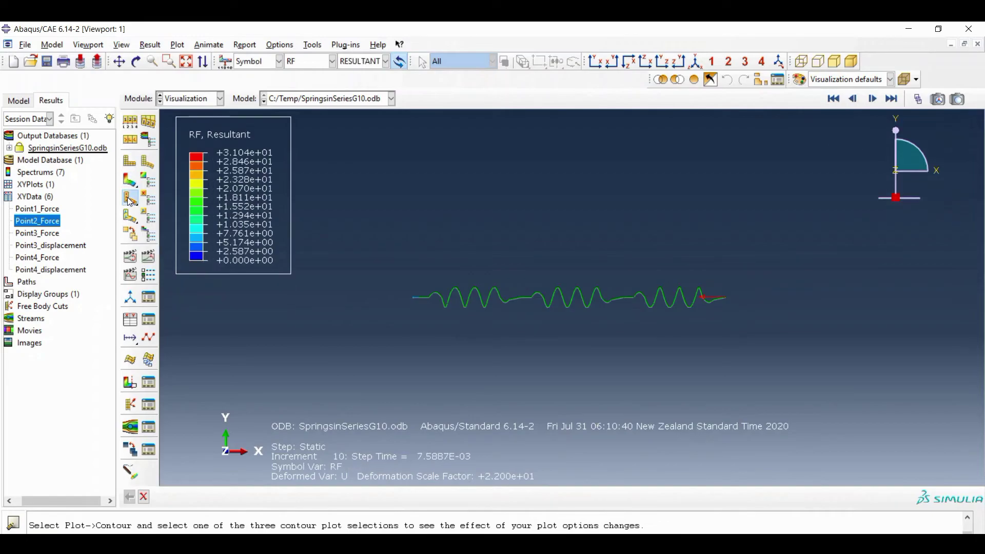
click(130, 179)
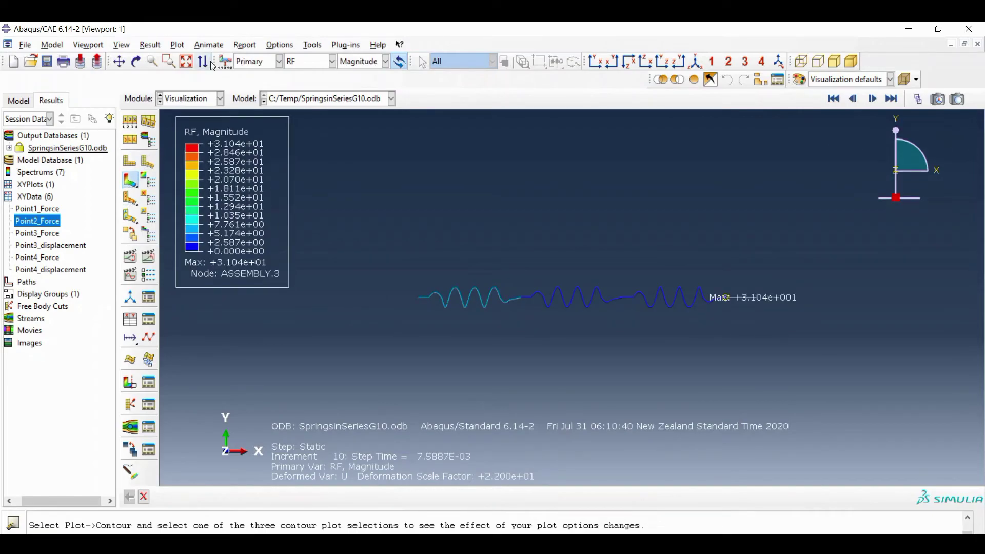
- Review the minimum and maximum limit settings in the contour plot options alongside the RF legend
click(279, 45)
click(282, 84)
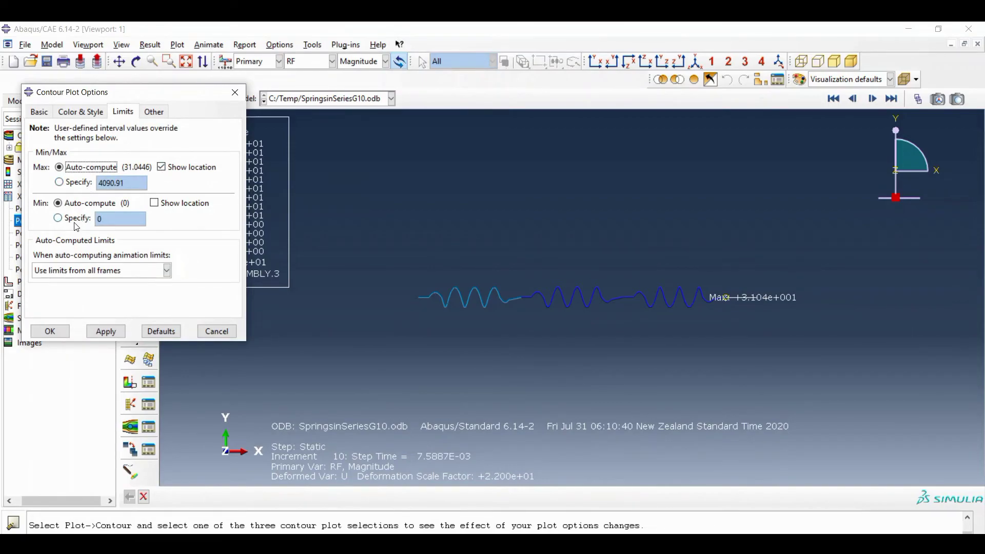
drag(108, 96, 390, 169)
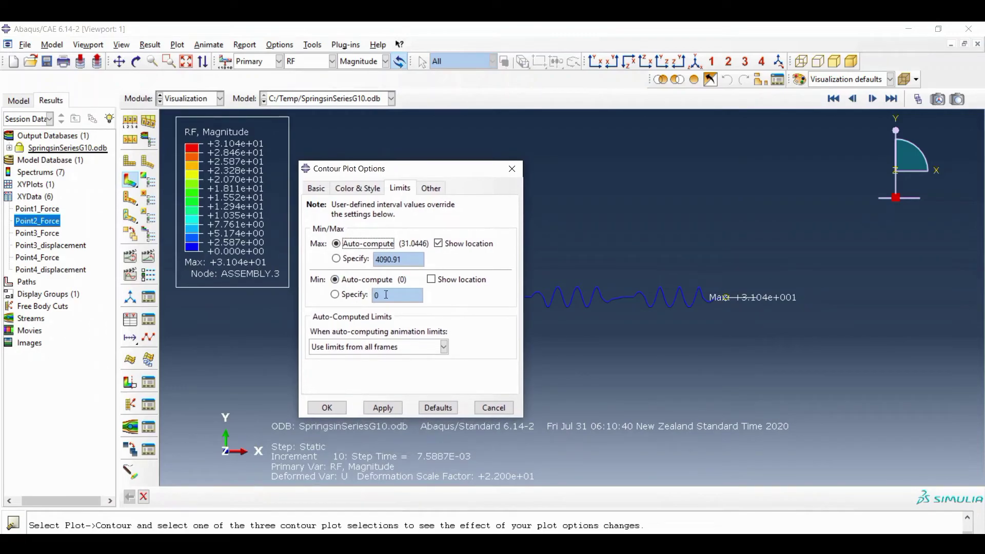
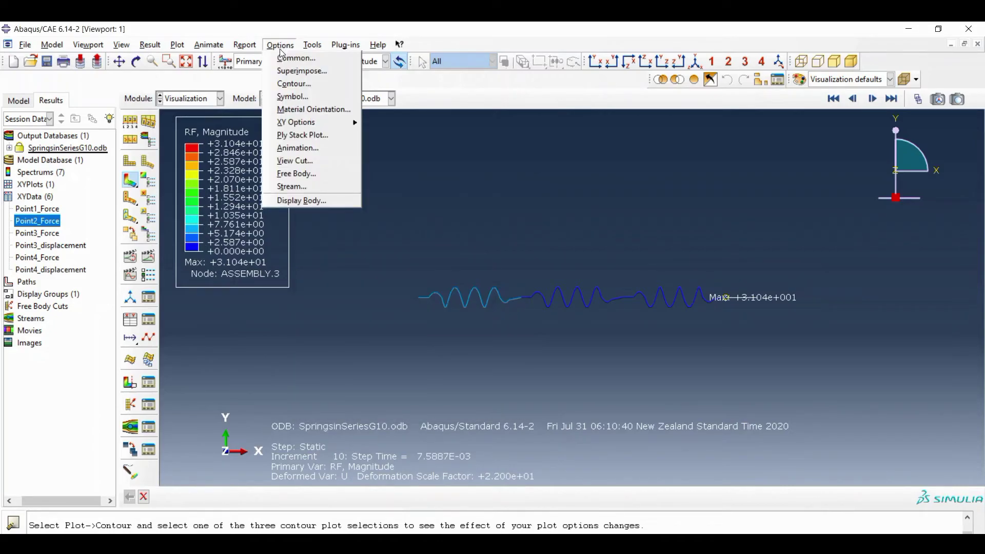
- Apply a uniform deformation scale factor of 1 to the spring plot and watch the animation
click(293, 57)
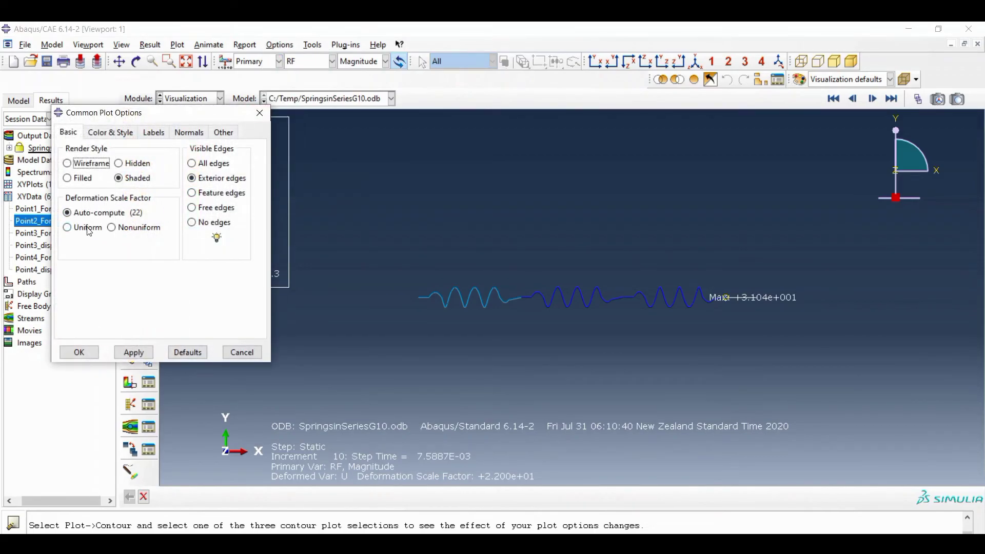
click(86, 228)
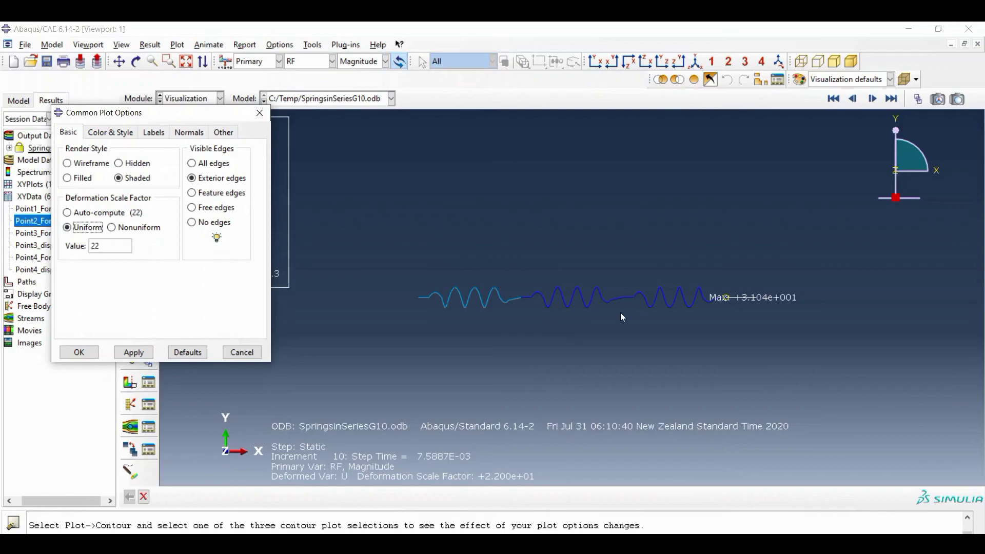
drag(123, 251, 82, 246)
text(1)
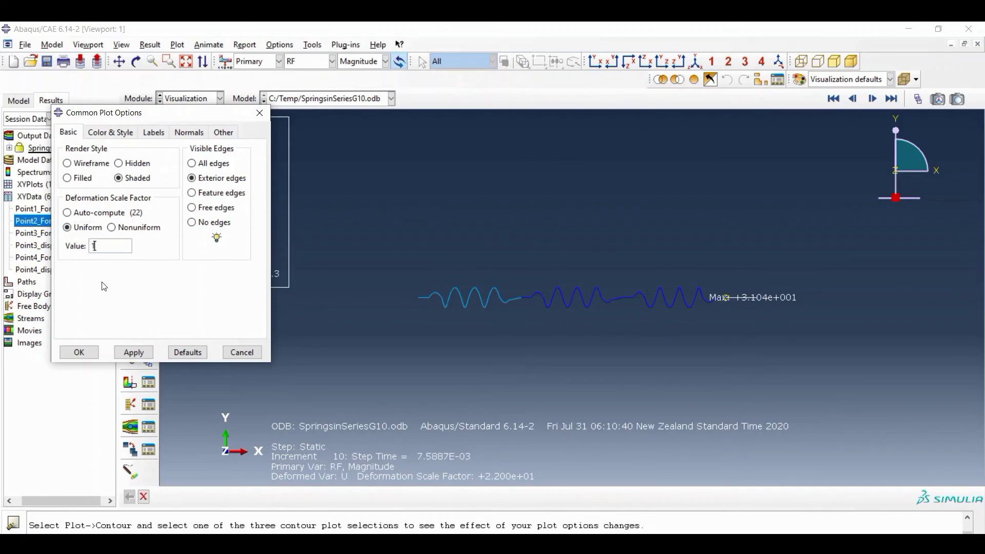
click(133, 352)
mouse_move(115, 113)
mouse_down()
mouse_move(250, 278)
mouse_move(115, 131)
mouse_up()
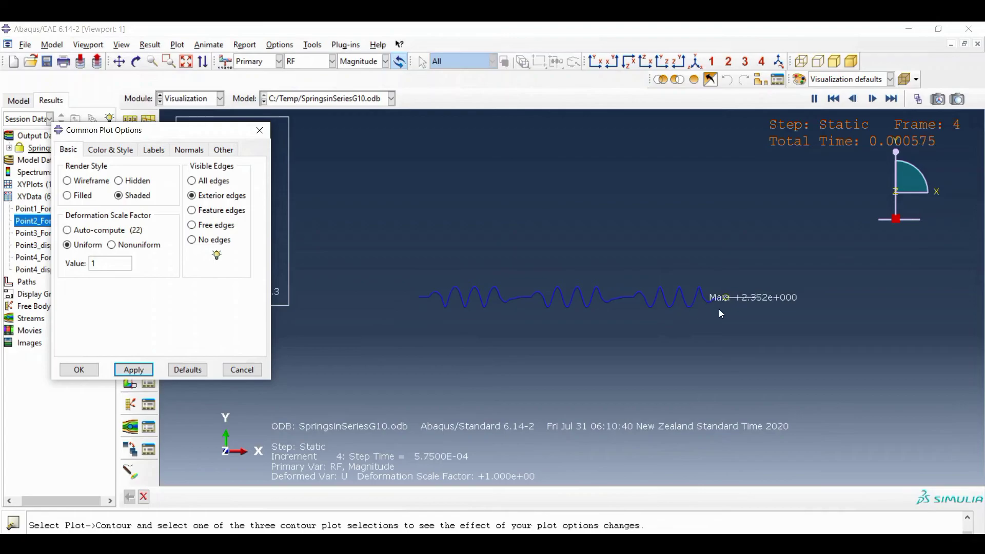
- Try uniform deformation scale factors of 22 and 100 on the animated springs
double_click(98, 263)
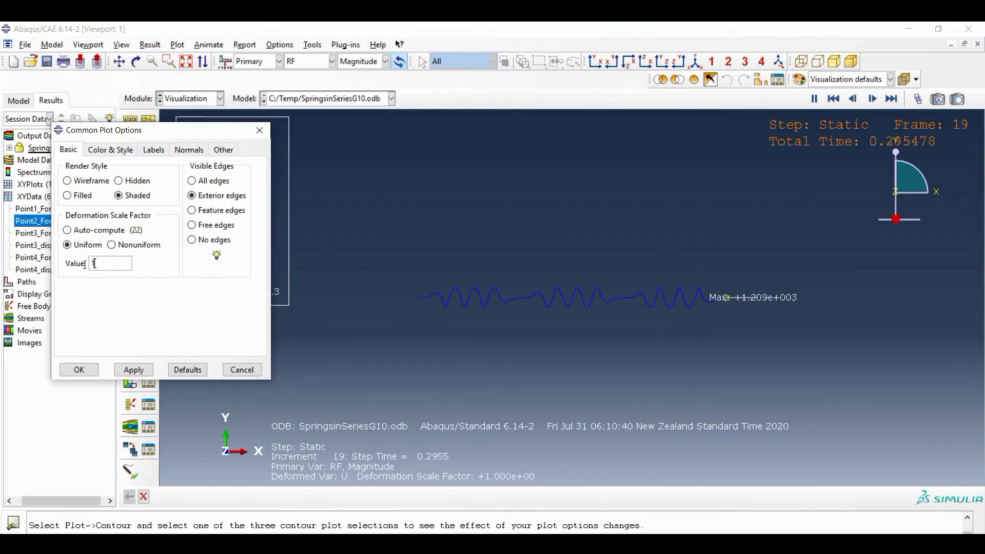
text(22)
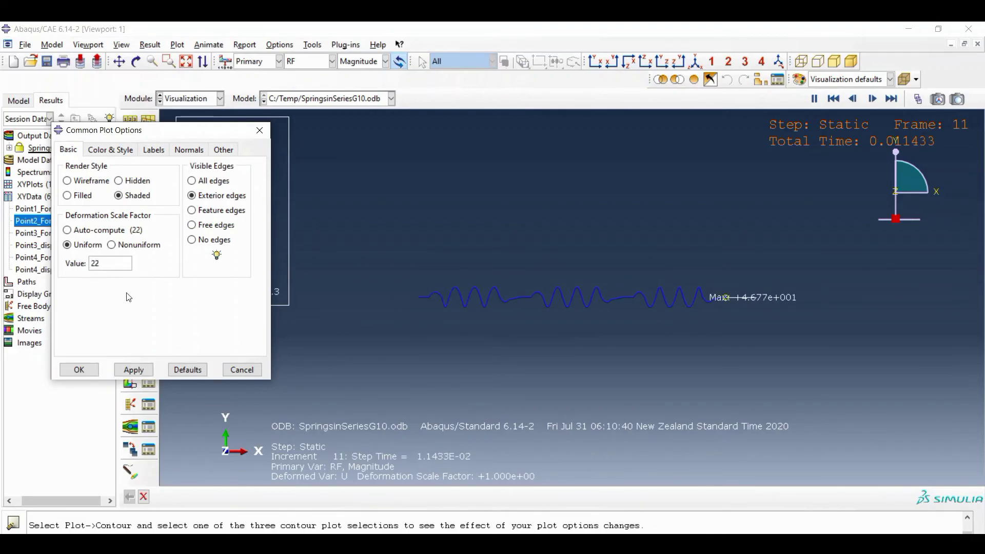
click(133, 370)
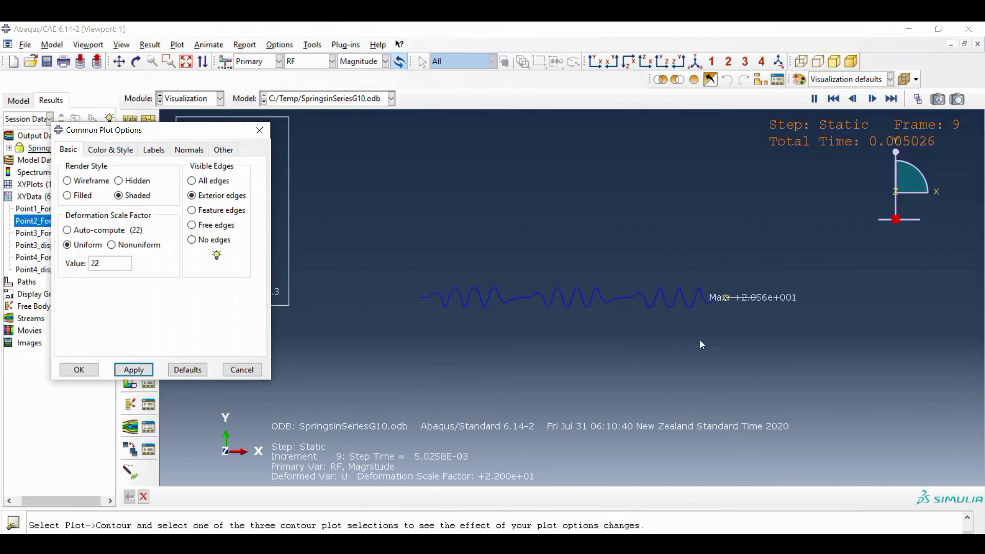
drag(101, 264, 82, 272)
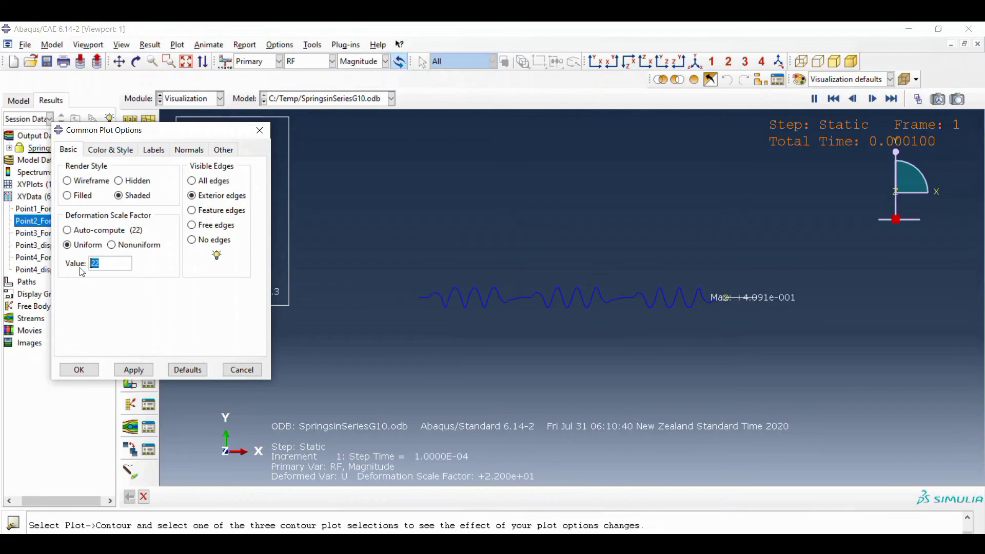
text(100)
click(134, 370)
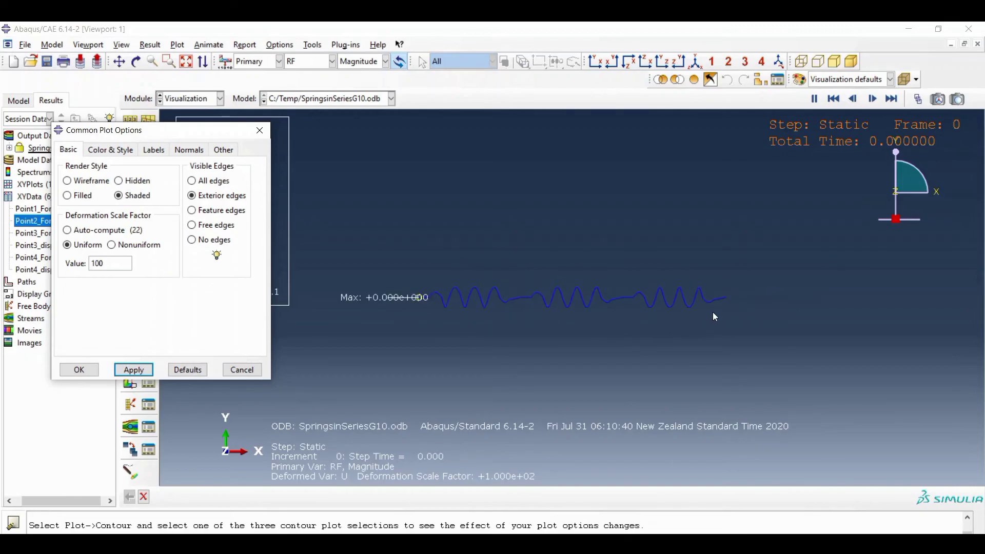
- Return the deformation scale factor to auto-compute and show element labels on the springs
click(96, 230)
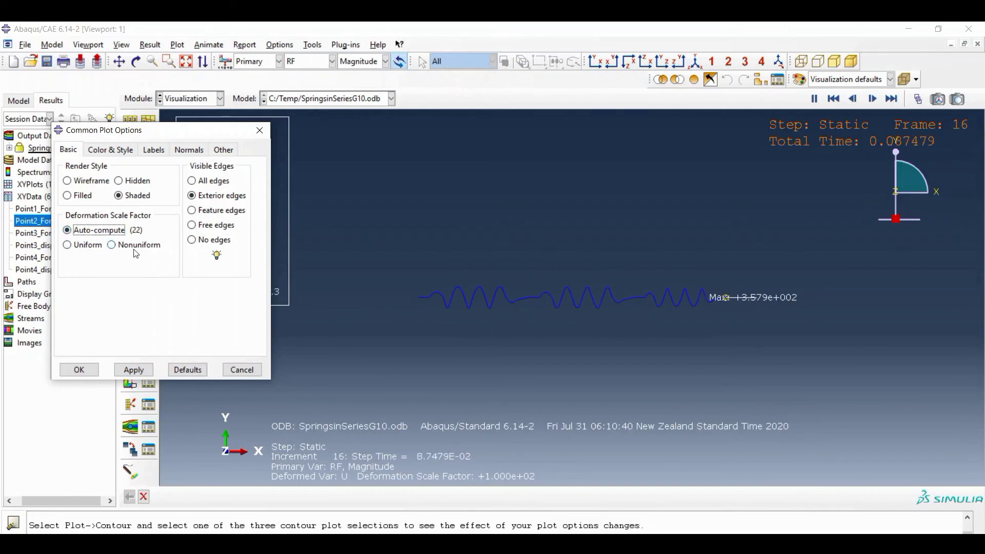
click(110, 150)
click(188, 151)
click(164, 153)
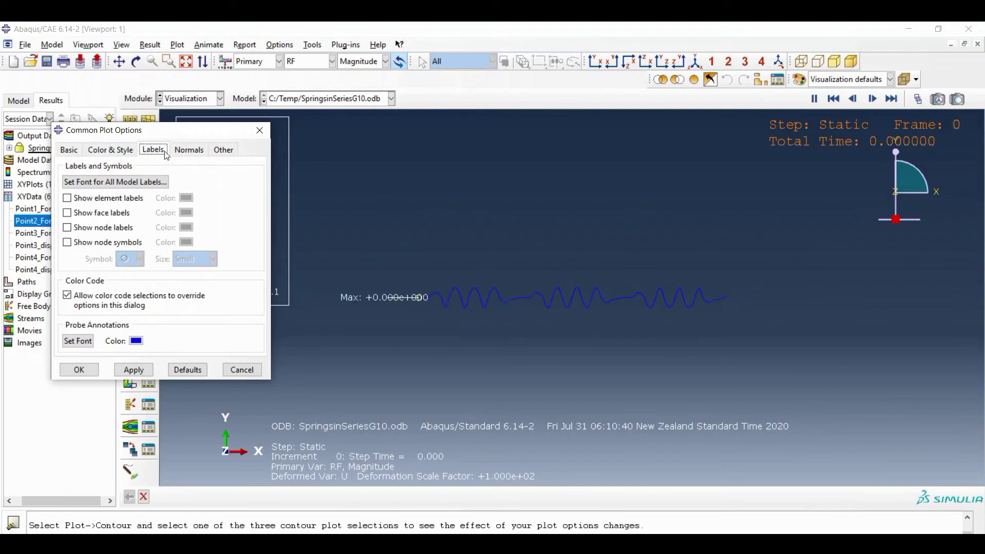
click(68, 198)
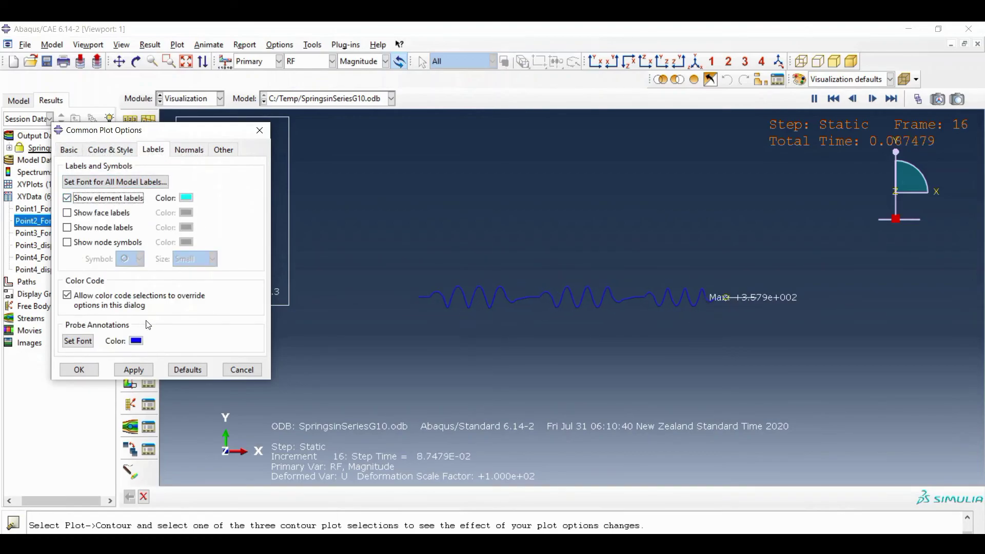
click(133, 370)
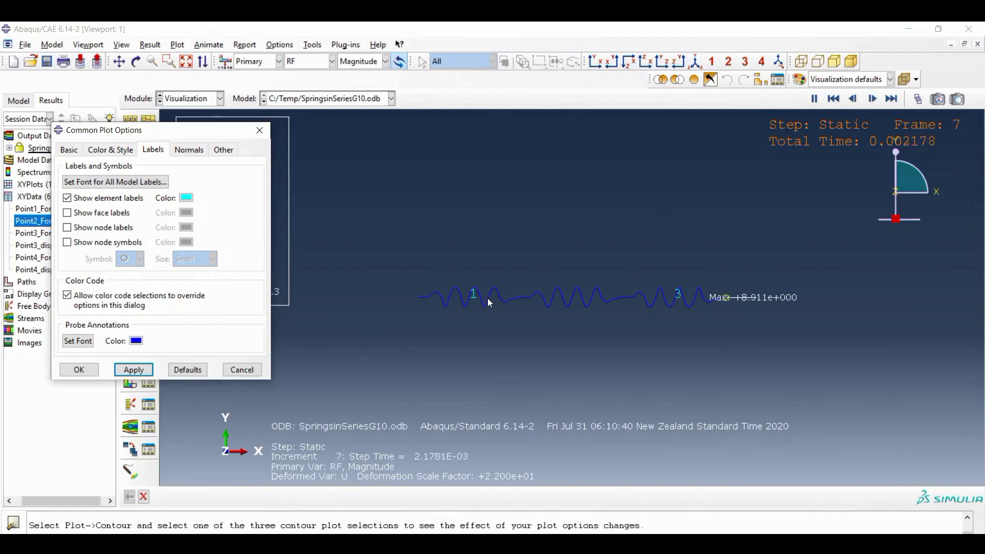
- Show face labels, node labels and node symbols on the spring plot
click(67, 212)
click(145, 369)
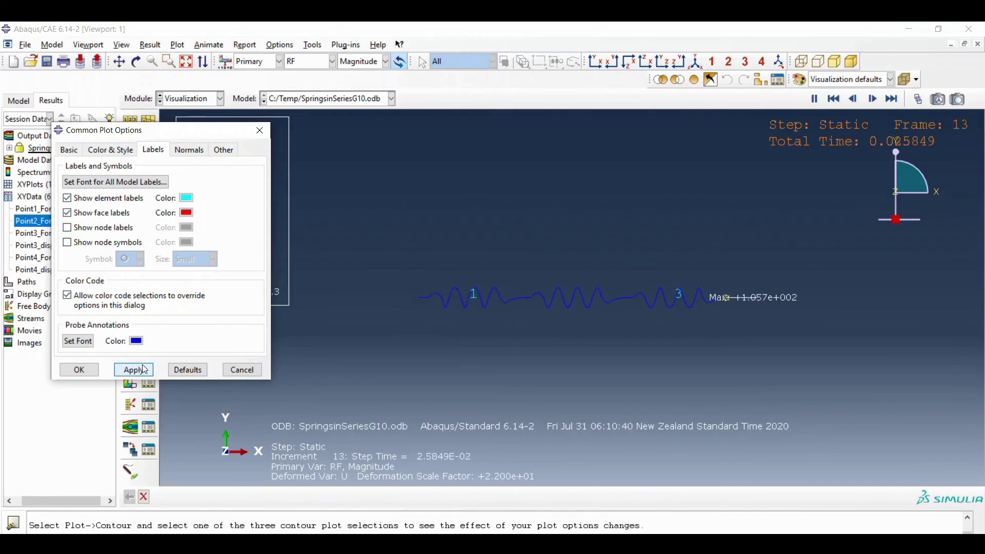
click(68, 227)
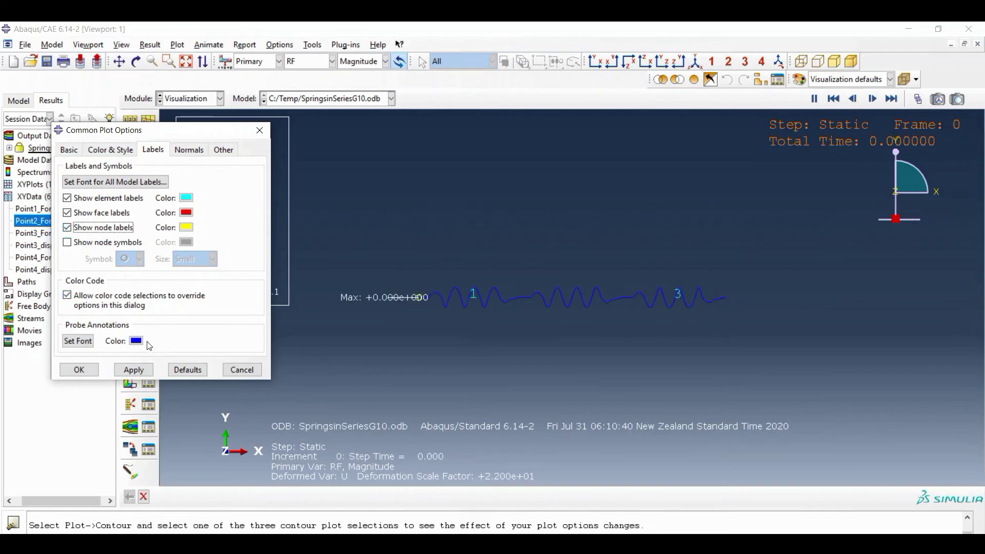
click(146, 370)
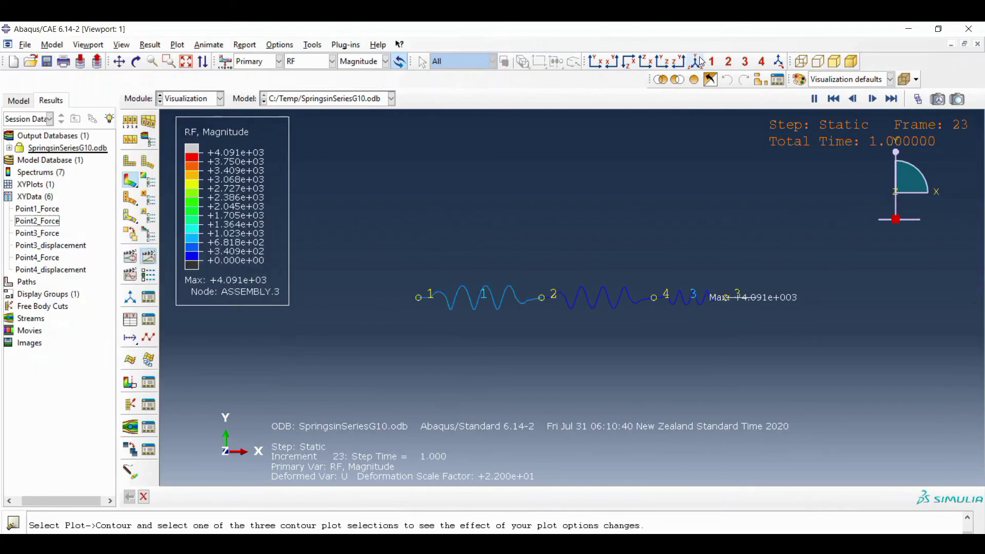
- Display the springs in isometric view with the contours set to displacement U magnitude
click(698, 61)
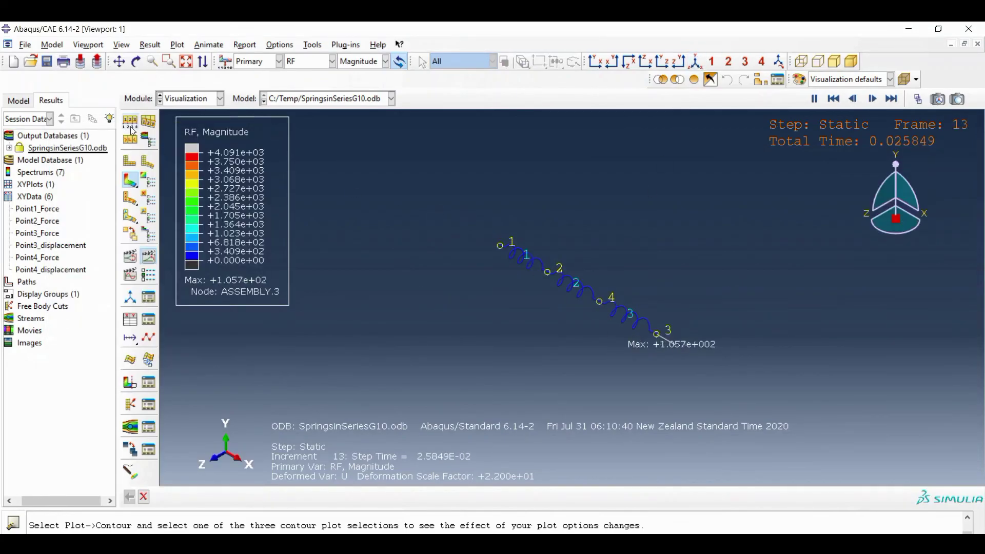
click(332, 61)
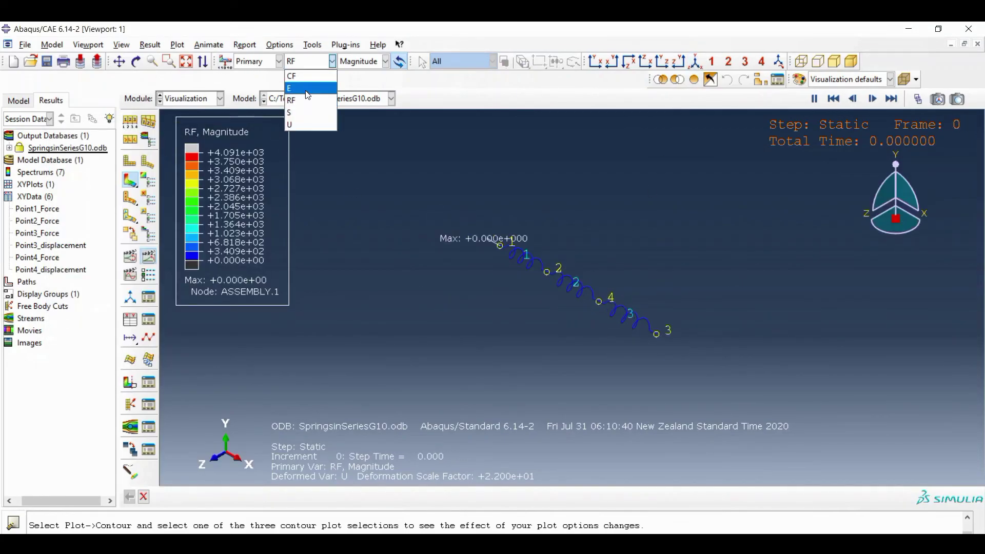
click(306, 123)
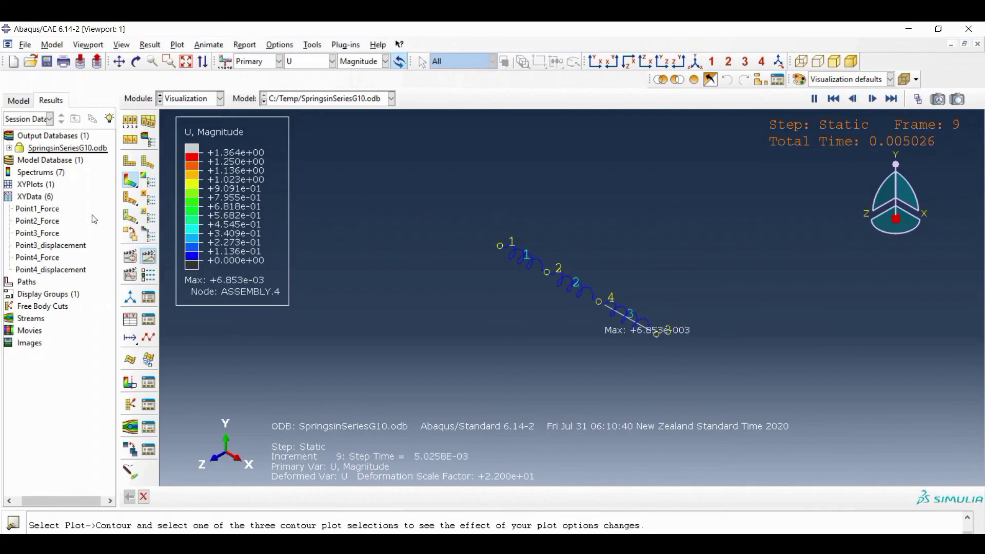
- Plot the saved Point1_Force XY data against time
click(54, 211)
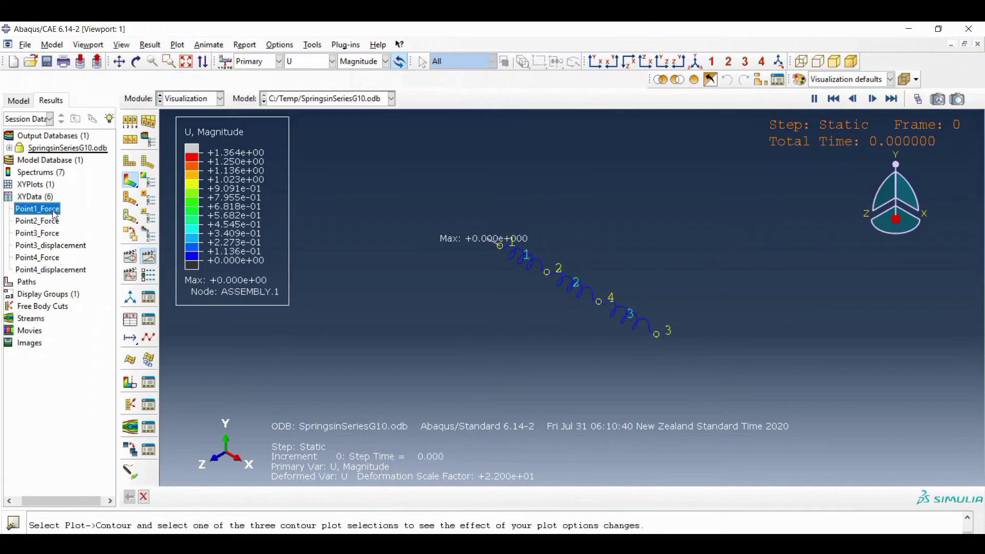
double_click(47, 212)
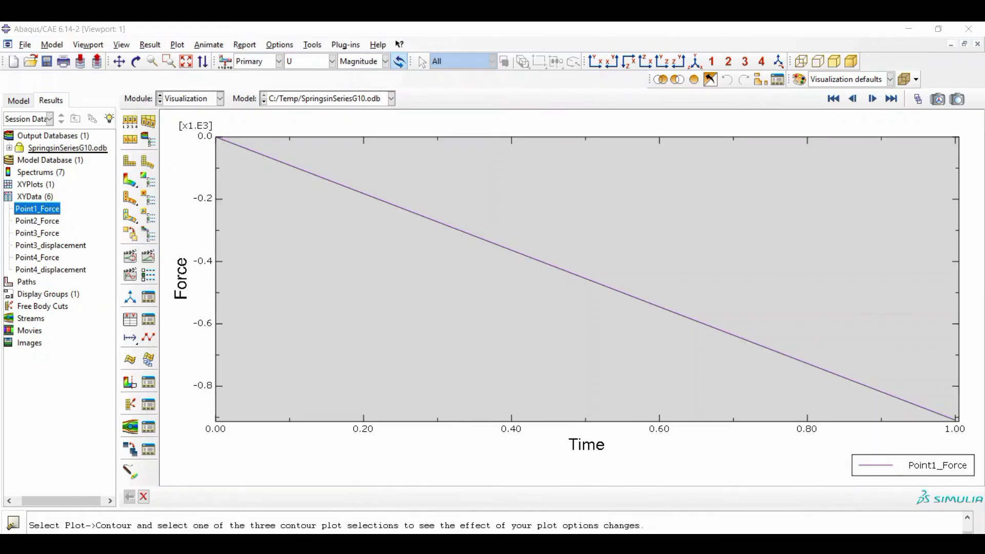
- Check the node numbering in the OneNote spring sketch and plot the saved Point2_Force data against time in Abaqus
key(alt+Tab)
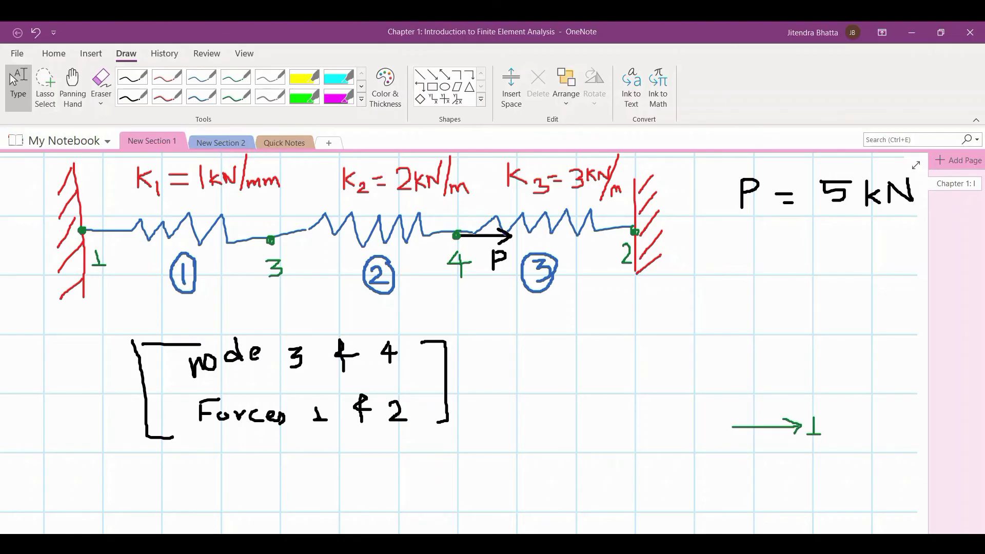
key(alt+Tab)
double_click(48, 222)
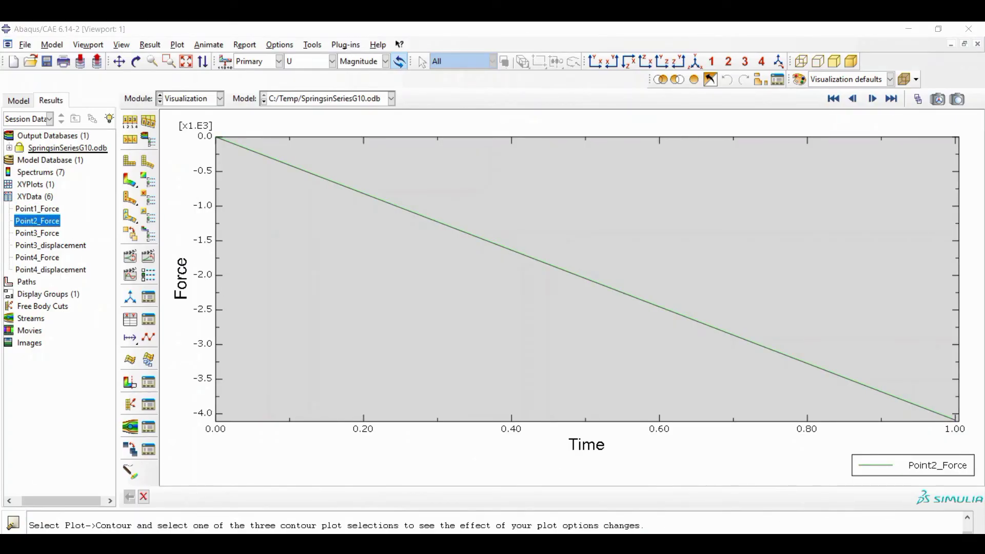
key(alt+Tab)
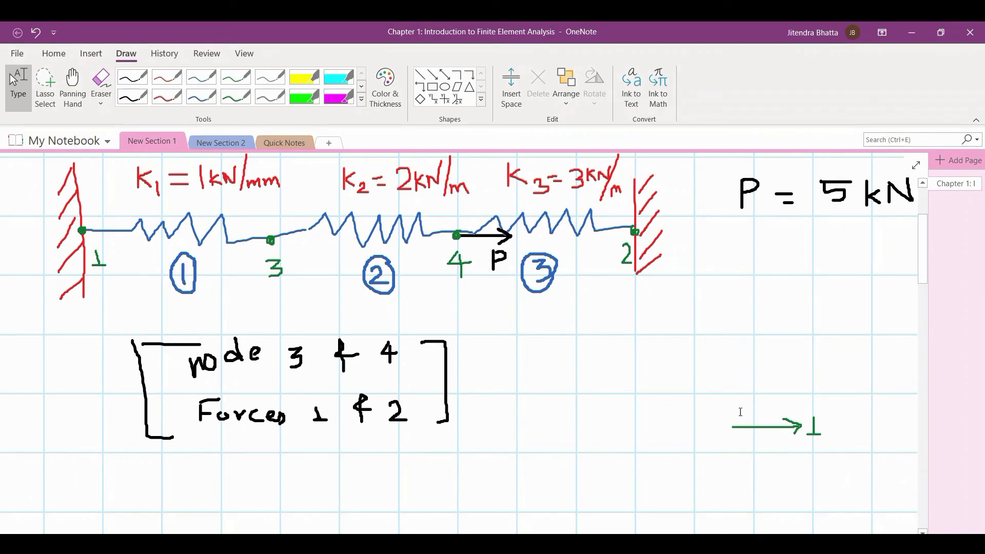
key(alt+Tab)
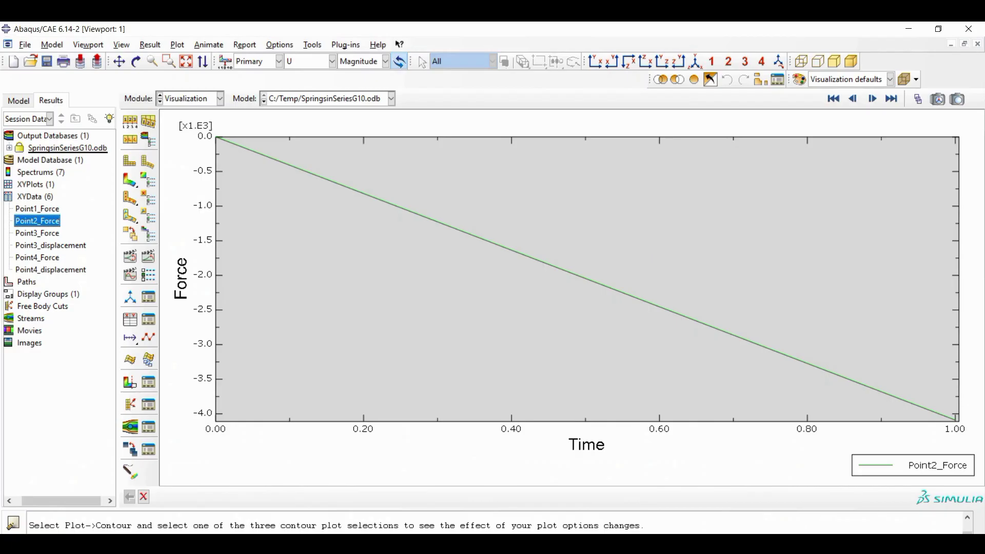
- Plot Point3_Force, Point4_Force, Point3_displacement and Point4_displacement against time, one after another
double_click(35, 234)
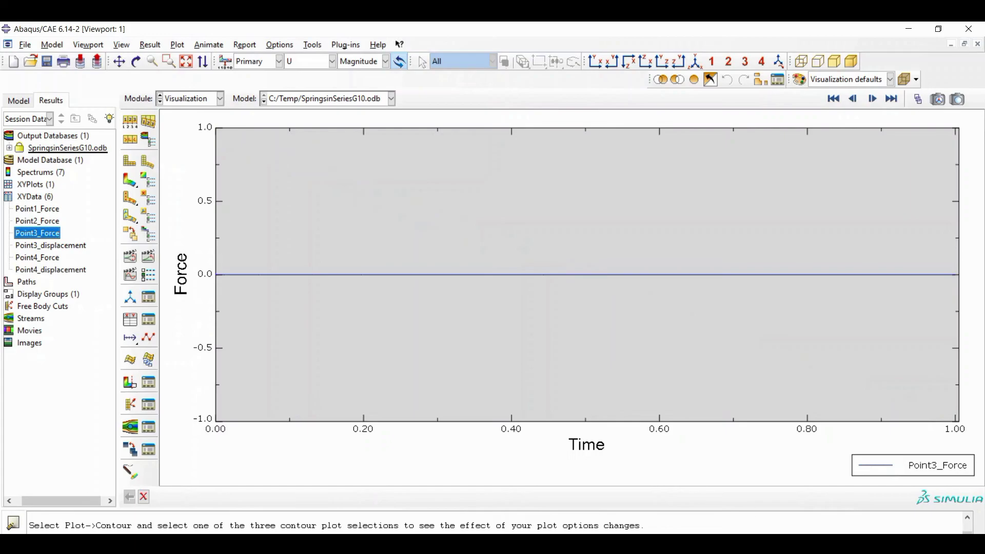
double_click(55, 260)
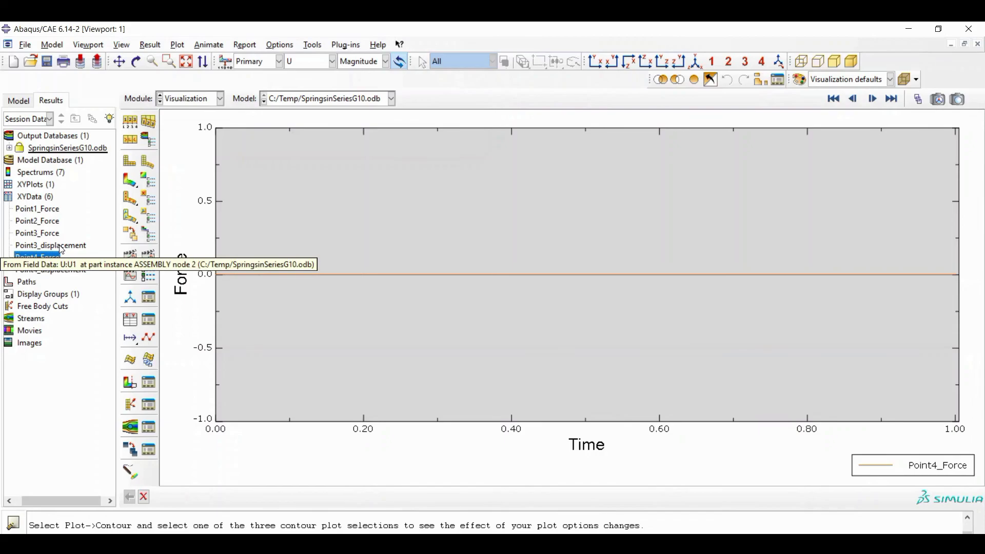
double_click(60, 247)
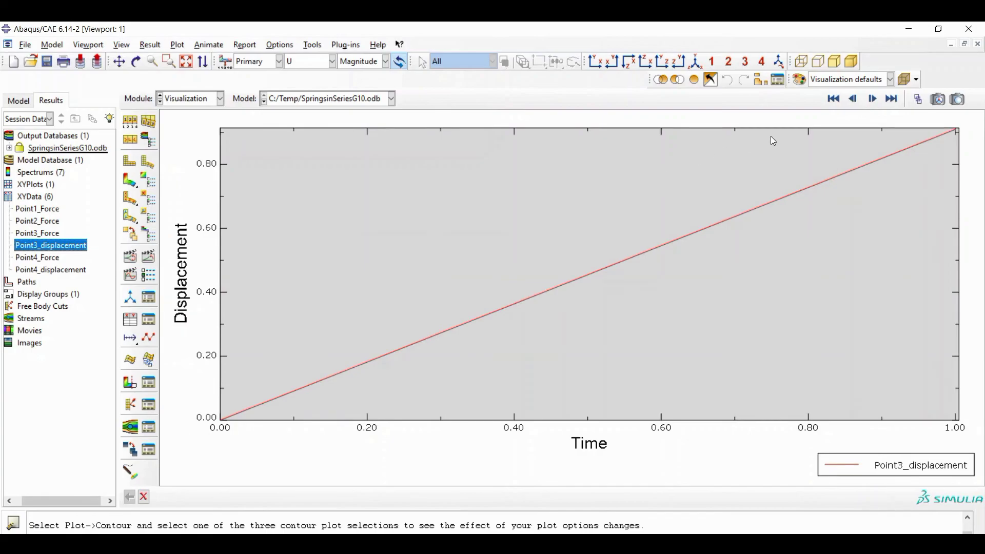
double_click(54, 270)
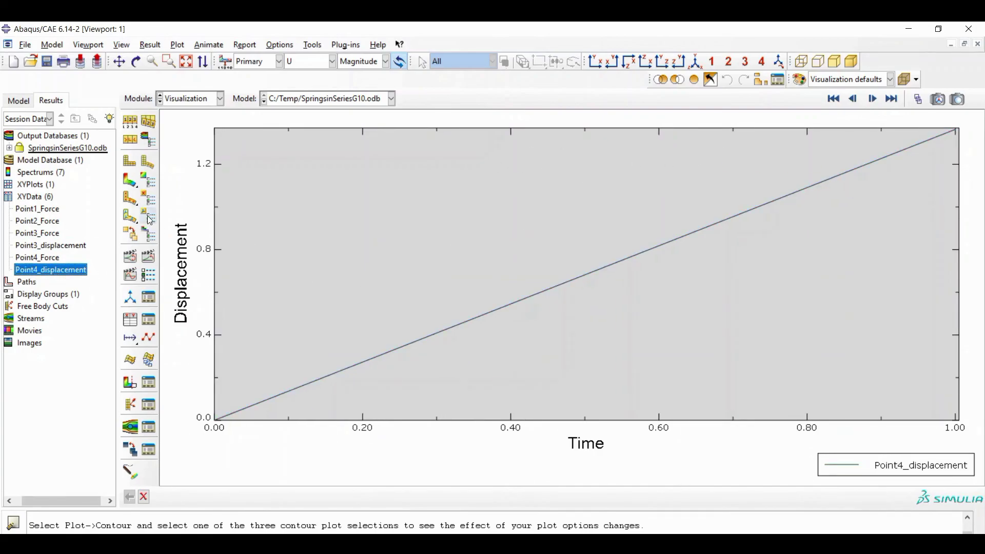
- Copy all X and Y values of the Point1_Force XY data and paste them into a blank Excel sheet from cell B1
click(33, 215)
right_click(35, 215)
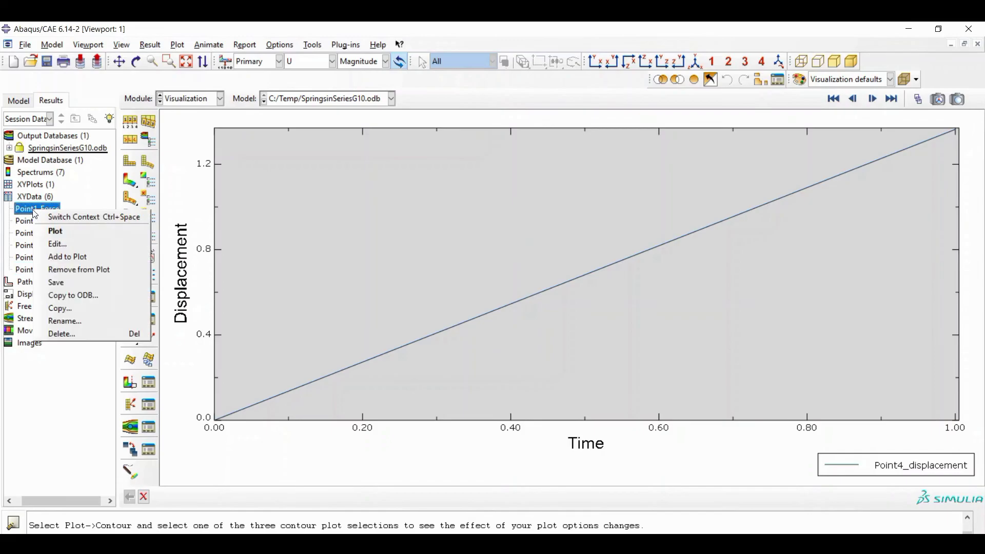
click(74, 246)
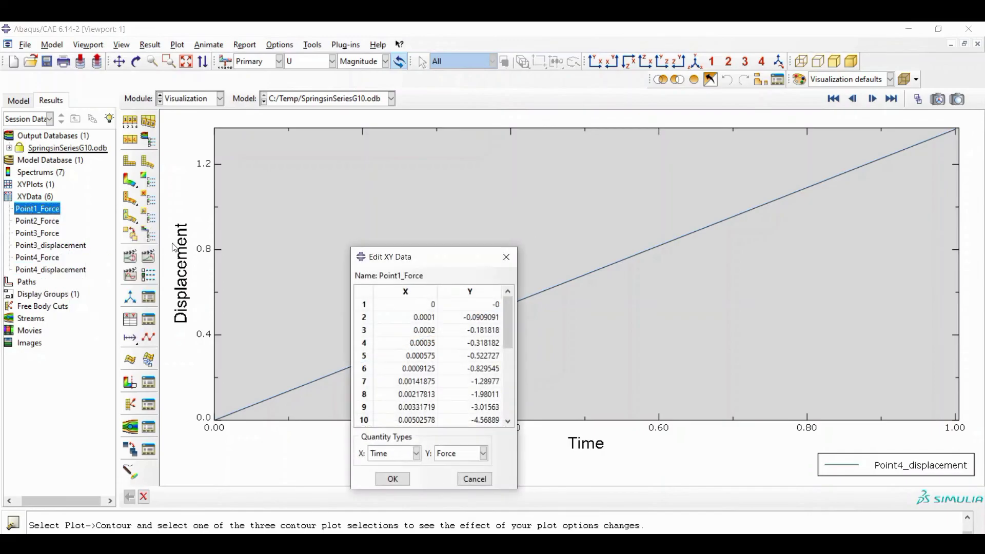
double_click(425, 305)
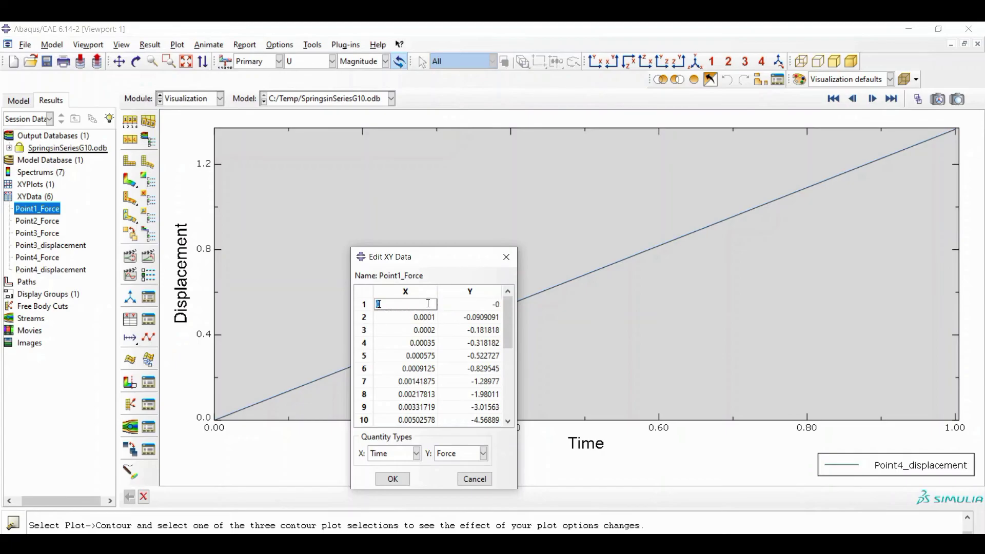
drag(428, 304, 493, 425)
key(alt+Tab)
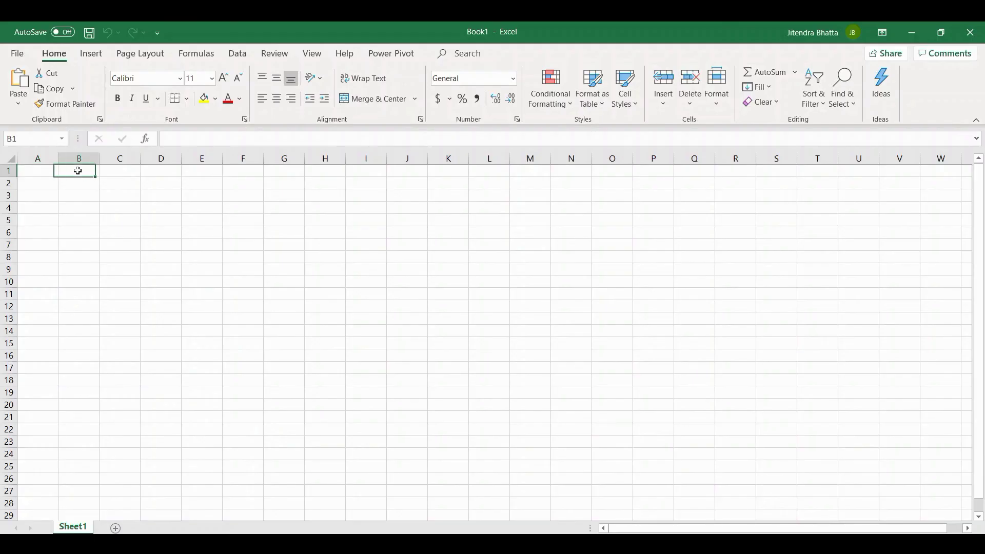
text(0	0 0.0001	-0.09091 0.0002	-0.18182 0.00035	-0.31818 0.000575	-0.52273 0.000913	-0.82955 0.001419	-1.28977 0.002178	-1.98011 0.003317	-3.01563 0.005026	-4.56889 0.007589	-6.89879 0.011433	-10.3936 0.0172	-15.6359 0.025849	-23.4993 0.038824	-35.2945 0.058286	-52.9871 0.087479	-79.5262 0.131268	-119.335 0.196952	-179.048 0.295478	-268.617 0.443268	-402.971 0.664951	-604.501 0.997477	-906.797 1	-909.091)
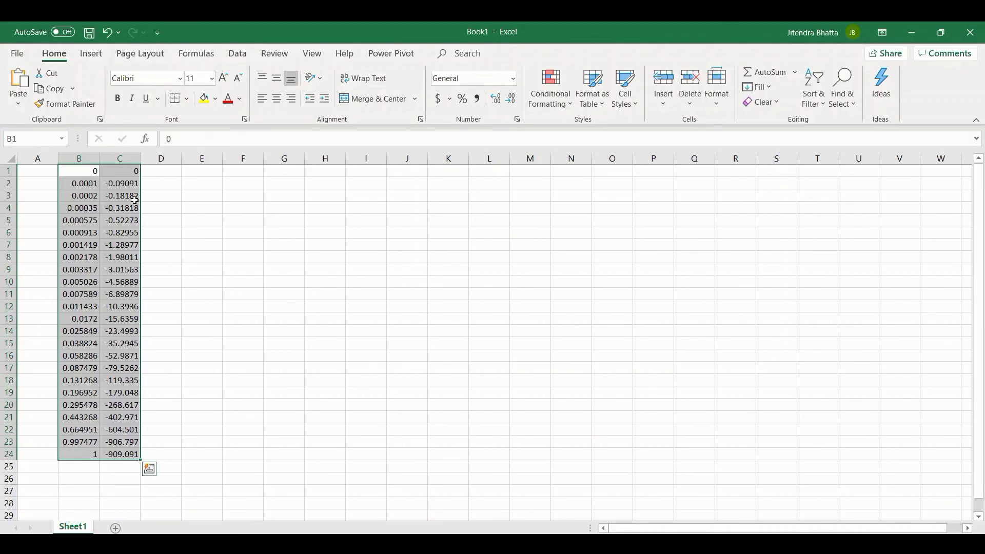
- Shift the pasted columns down one row and enter the headers Time (s) in B1 and Force (N) in C1
drag(54, 168, 54, 181)
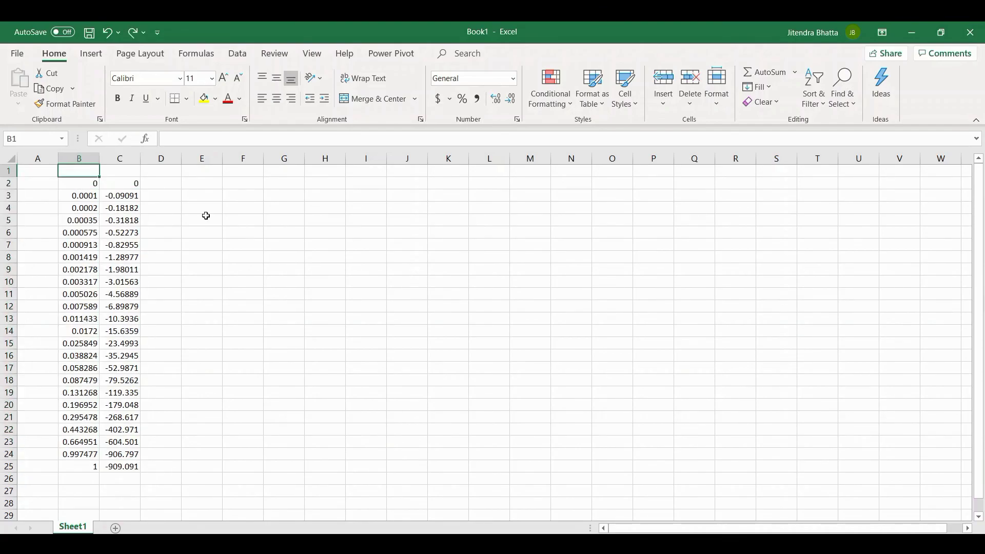
text(Time (s)
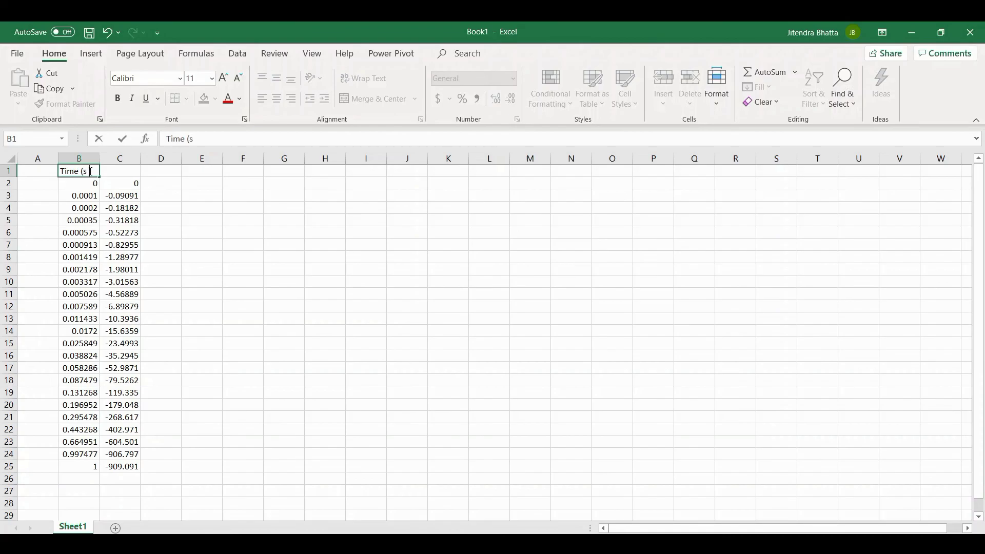
key(Tab)
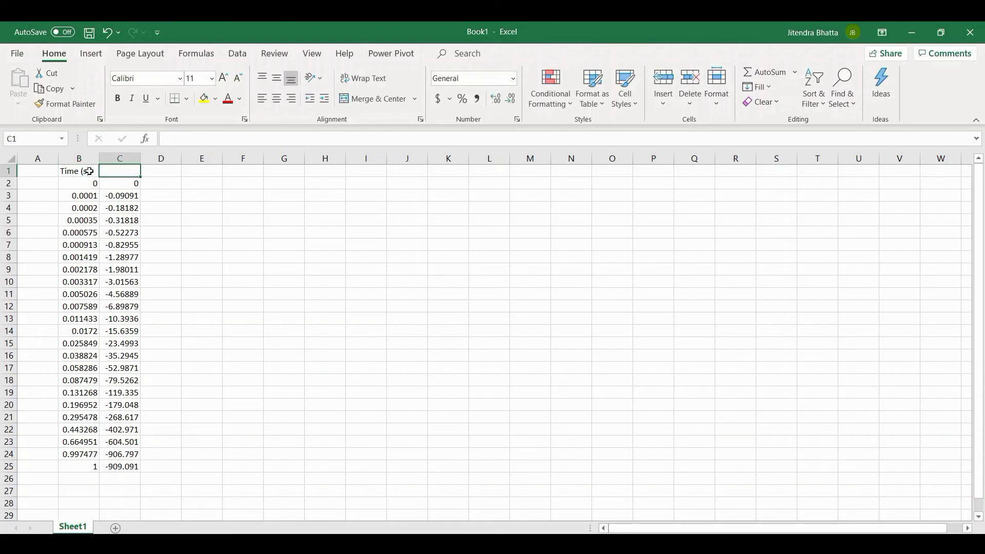
text(Force (N)
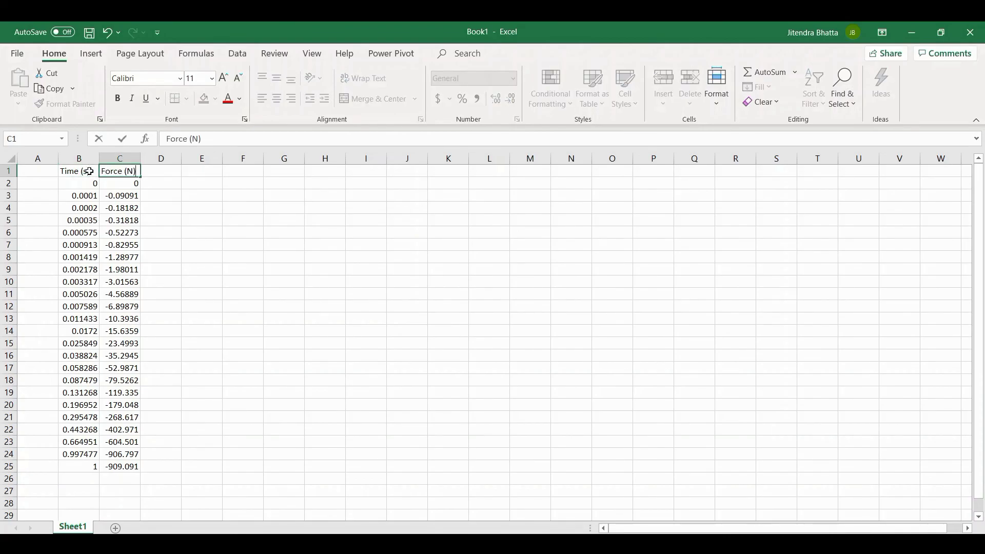
click(240, 228)
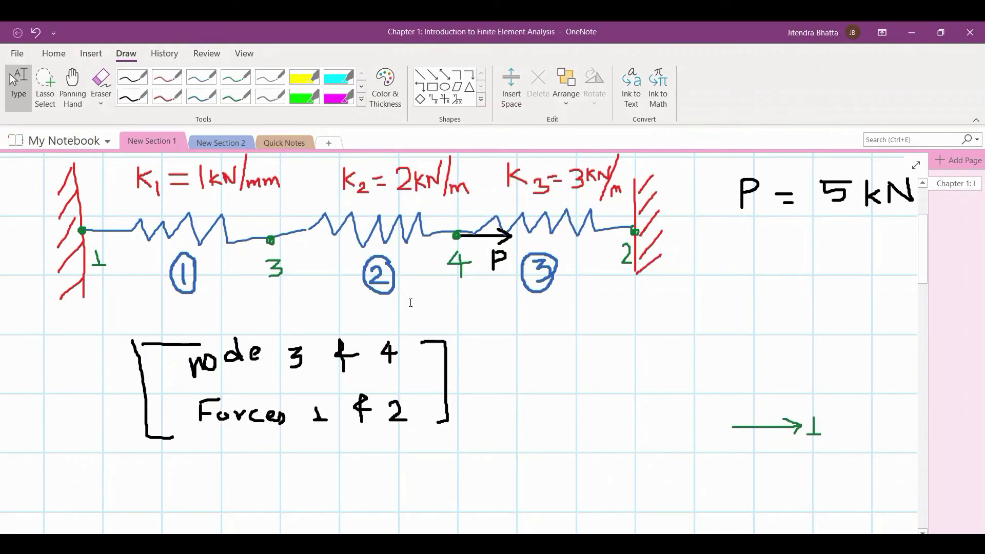
- Review the stiffness matrix, nodal displacements and reaction forces in the OneNote hand solution
scroll(441, 293, down, 20)
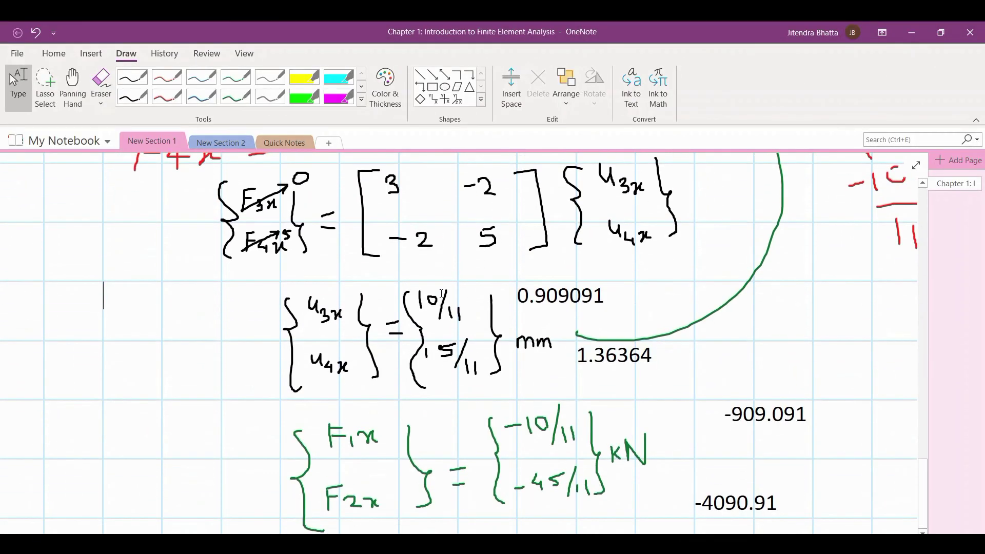
ctrl+scroll(395, 310, down, 3)
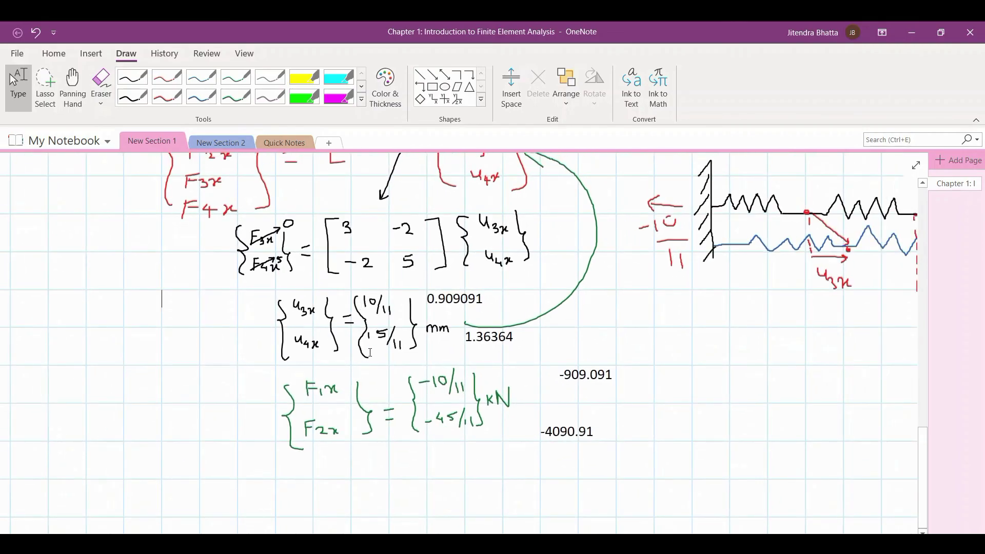
scroll(394, 416, up, 5)
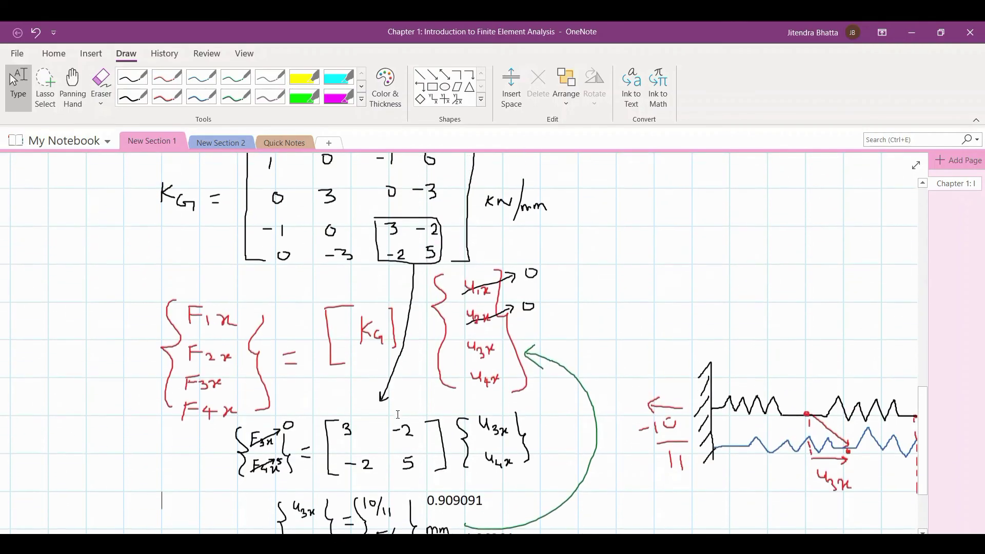
scroll(396, 415, down, 3)
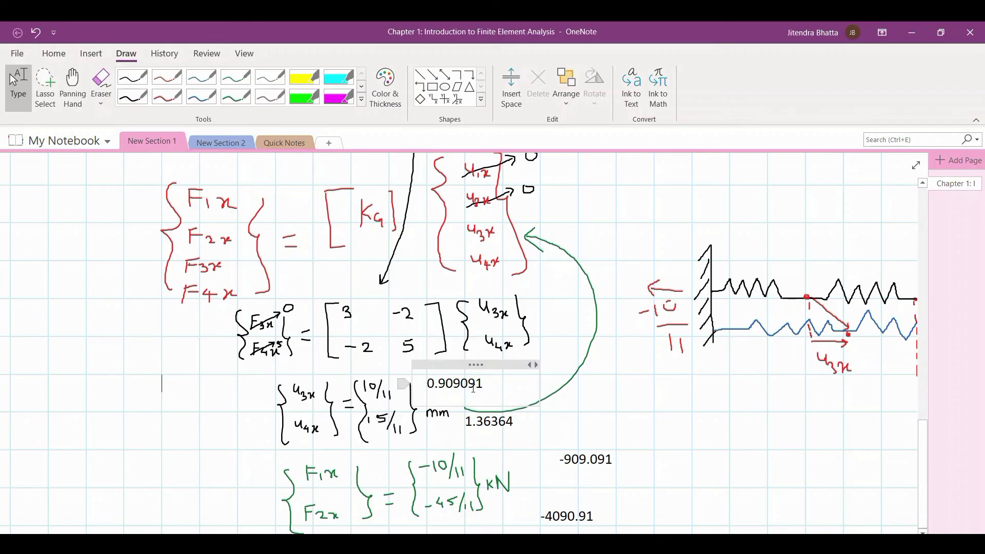
ctrl+scroll(390, 339, down, 3)
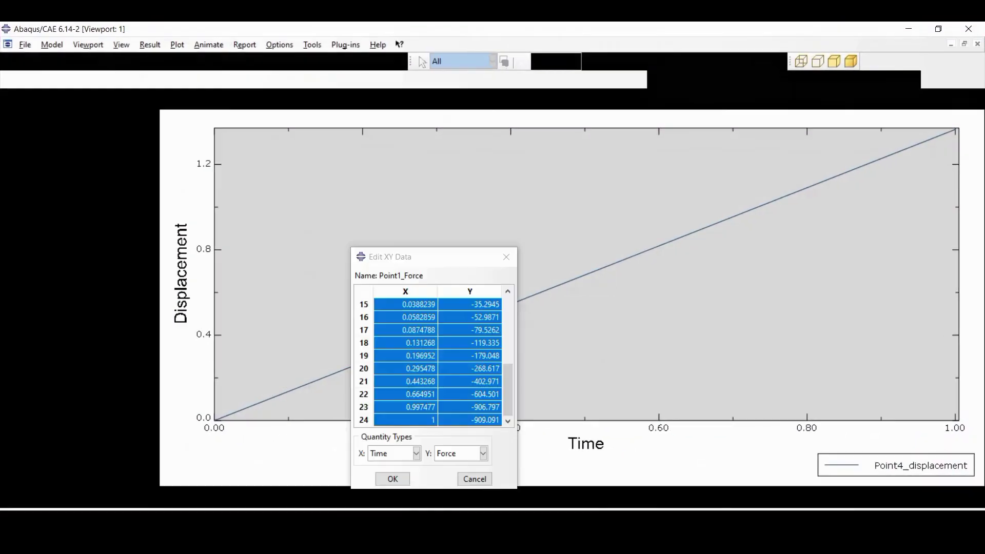
- Close the Point1_Force data in Abaqus and plot the undeformed springs in the Visualization module
click(507, 261)
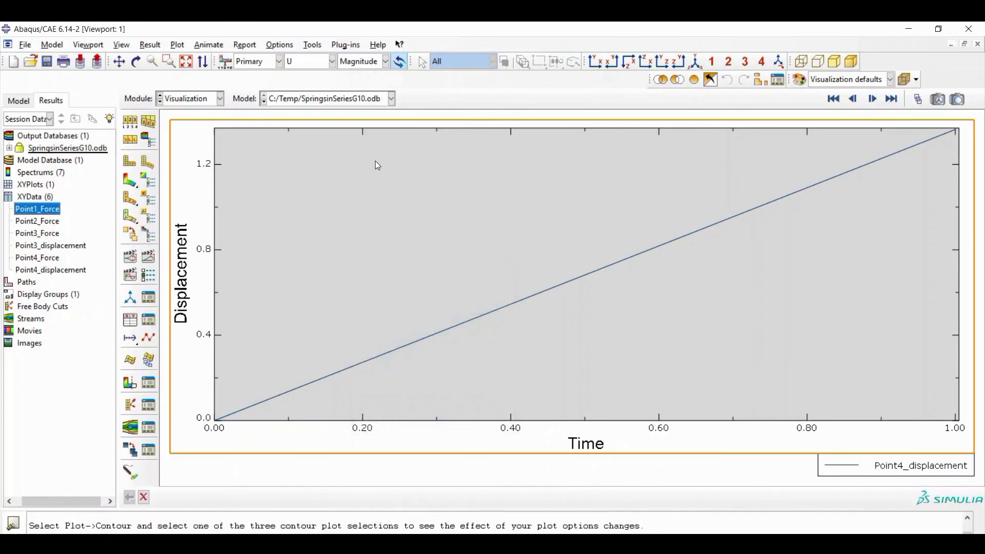
click(195, 98)
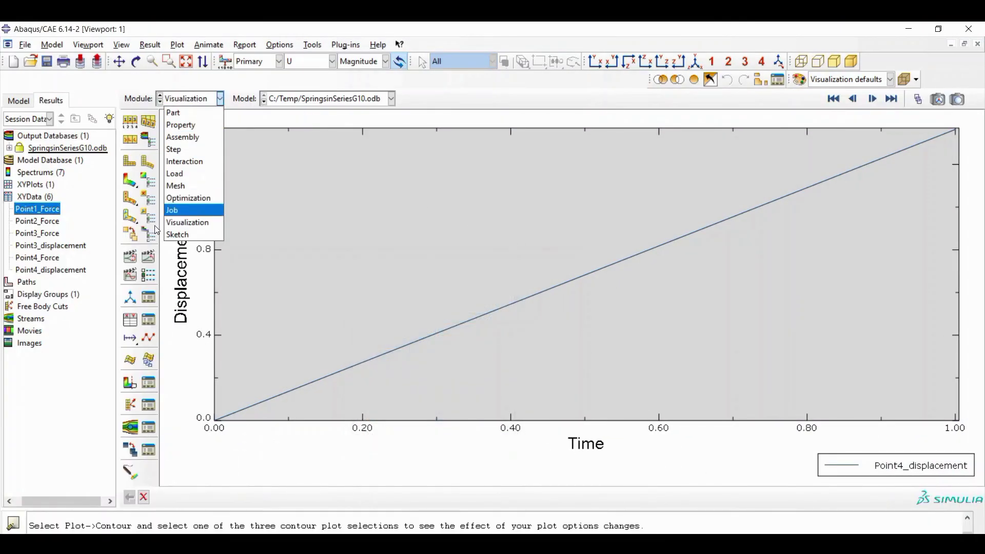
click(186, 222)
click(129, 162)
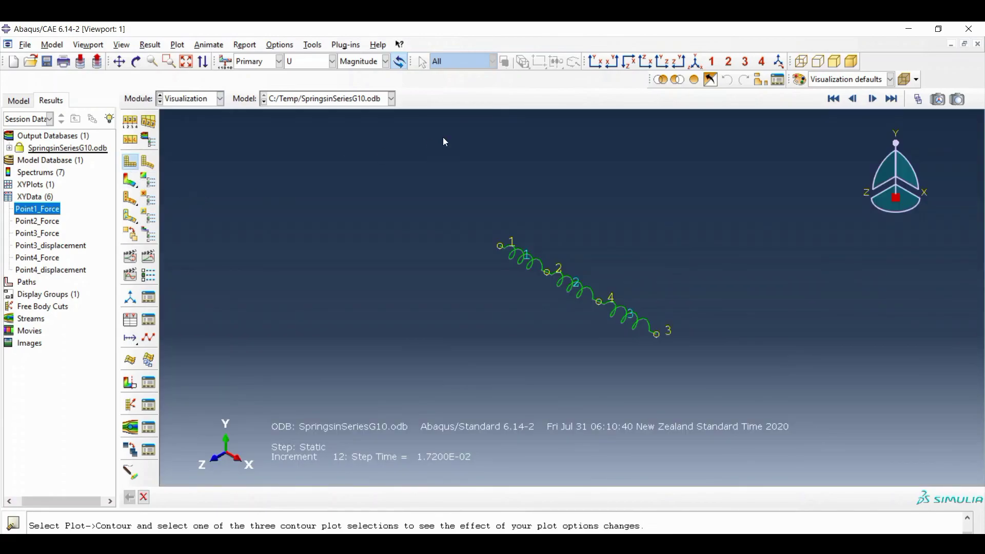
- View the springs in the XY plane and return them to the isometric view
click(595, 61)
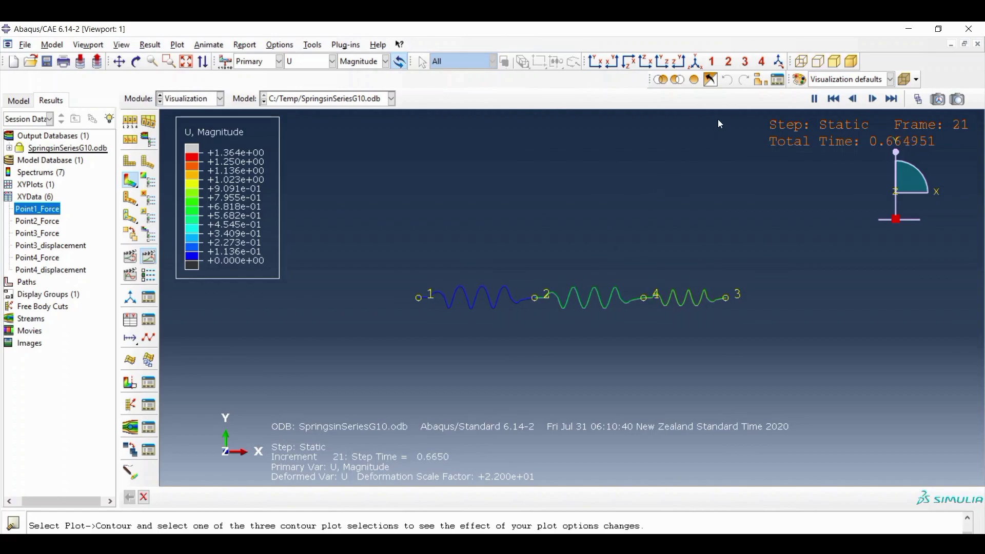
click(697, 64)
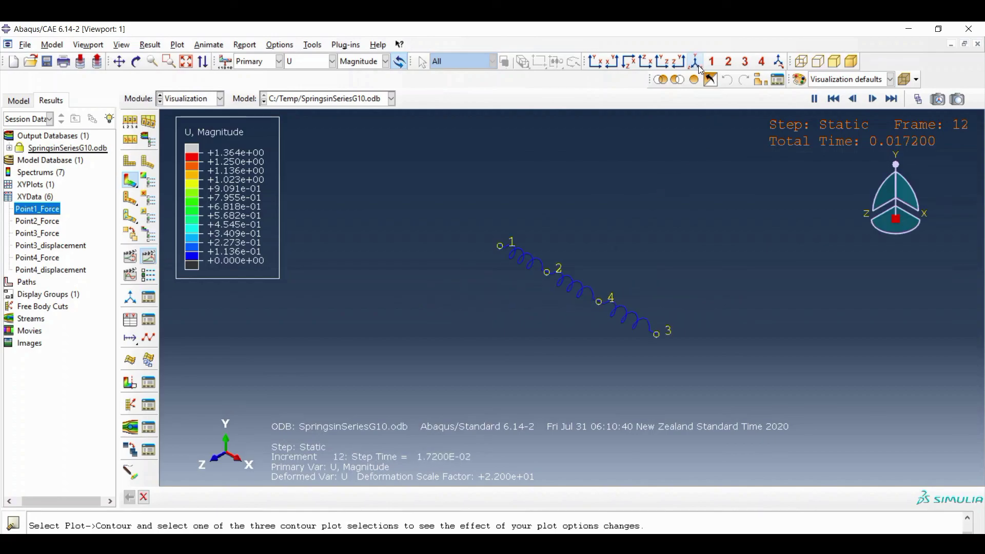